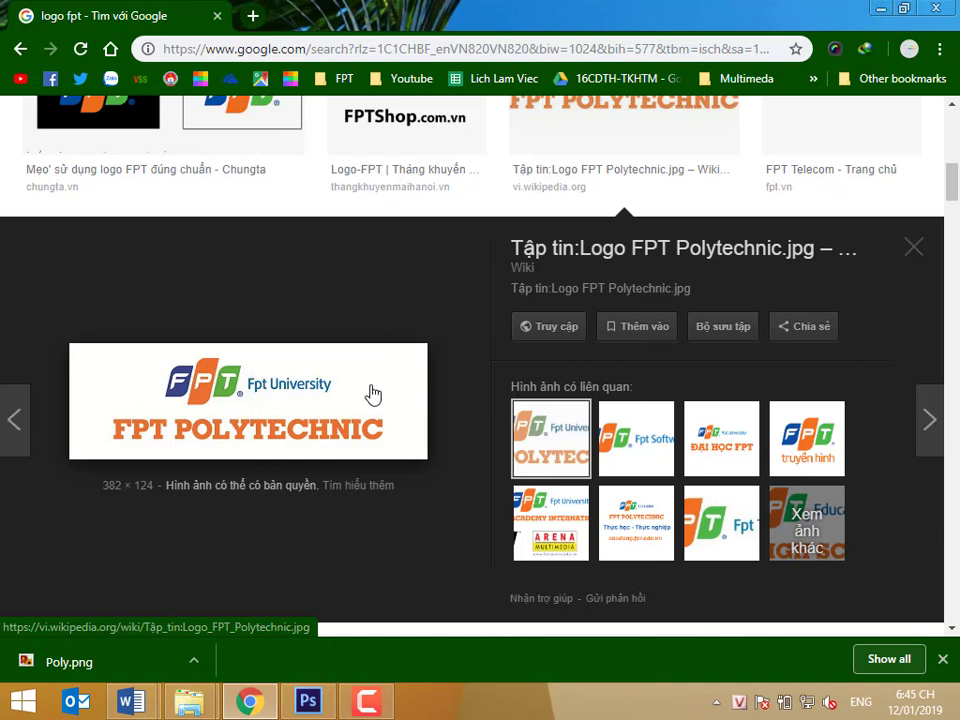
# Search Google Images for "logo fpt png"
pyautogui.scroll(8, 317, 279)
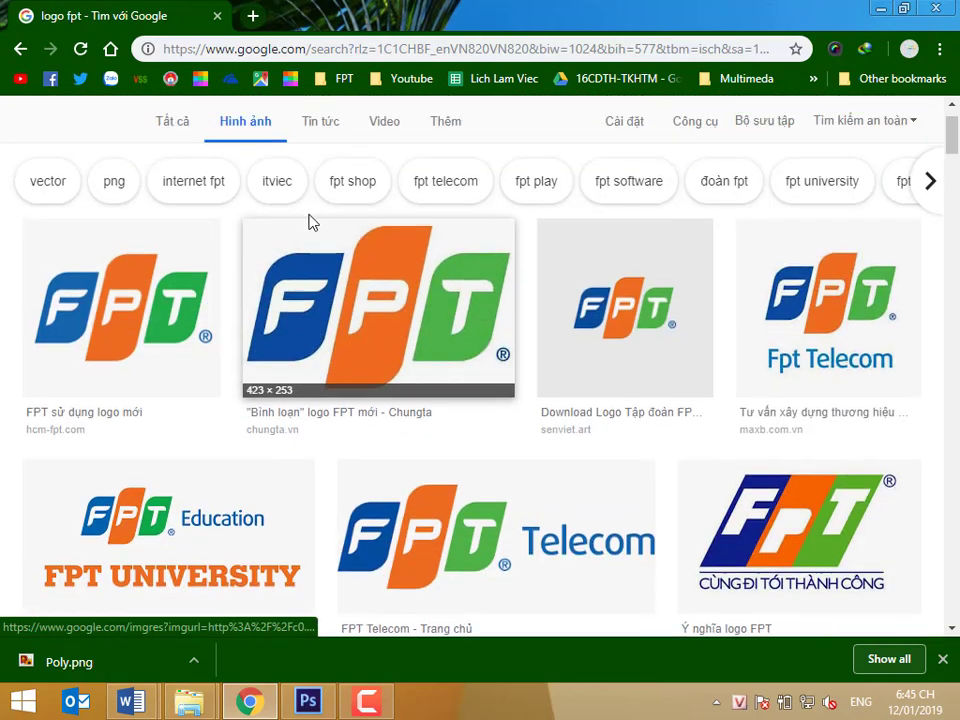
pyautogui.click(280, 133)
pyautogui.write('png')
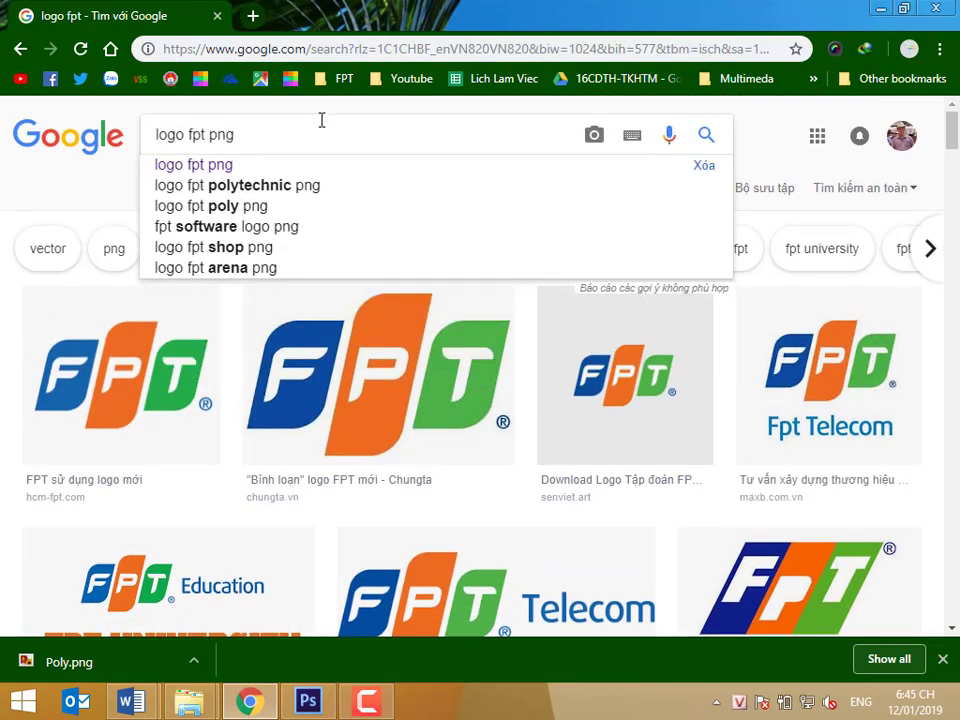
pyautogui.press('Return')
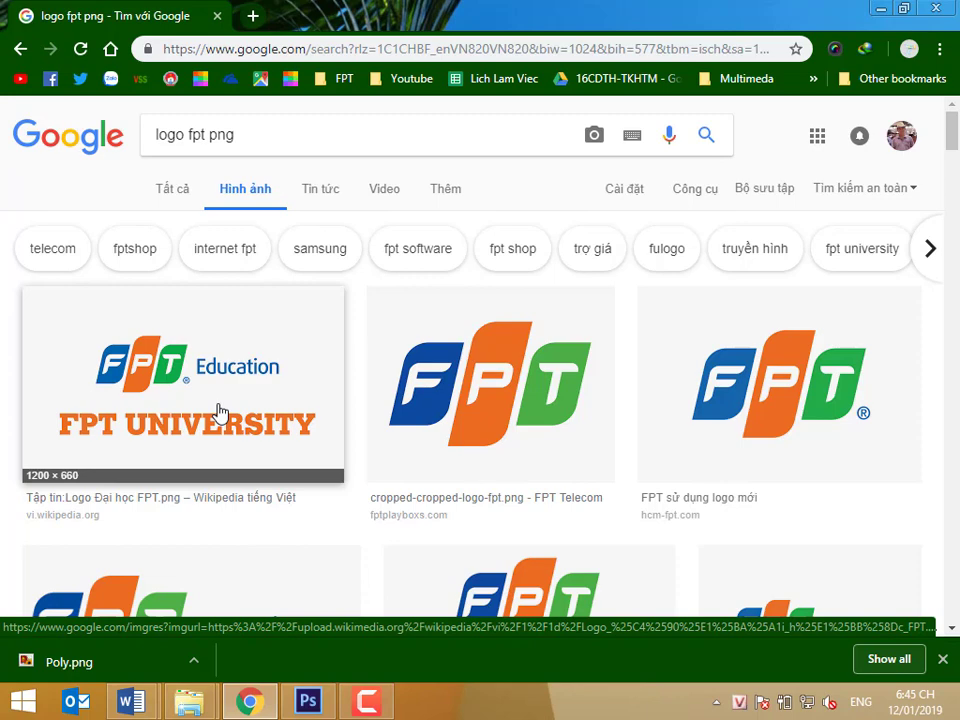
# Find the FPT Education FPT Polytechnic logo from fpt.edu.vn in the image results and open its preview
pyautogui.scroll(-4, 220, 413)
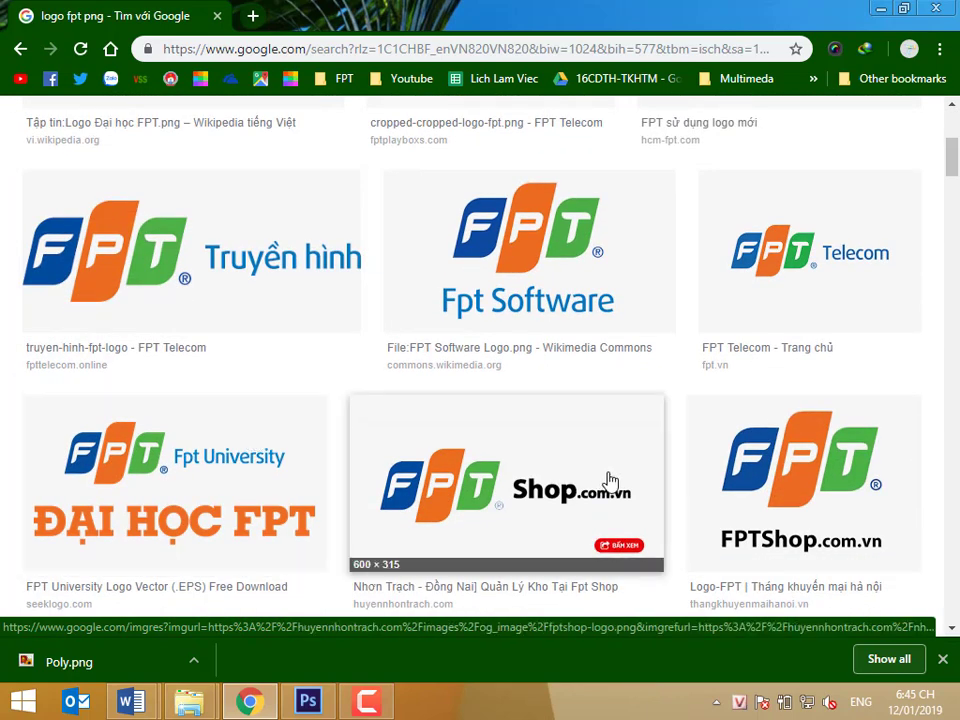
pyautogui.scroll(-3, 459, 399)
pyautogui.scroll(-1, 300, 496)
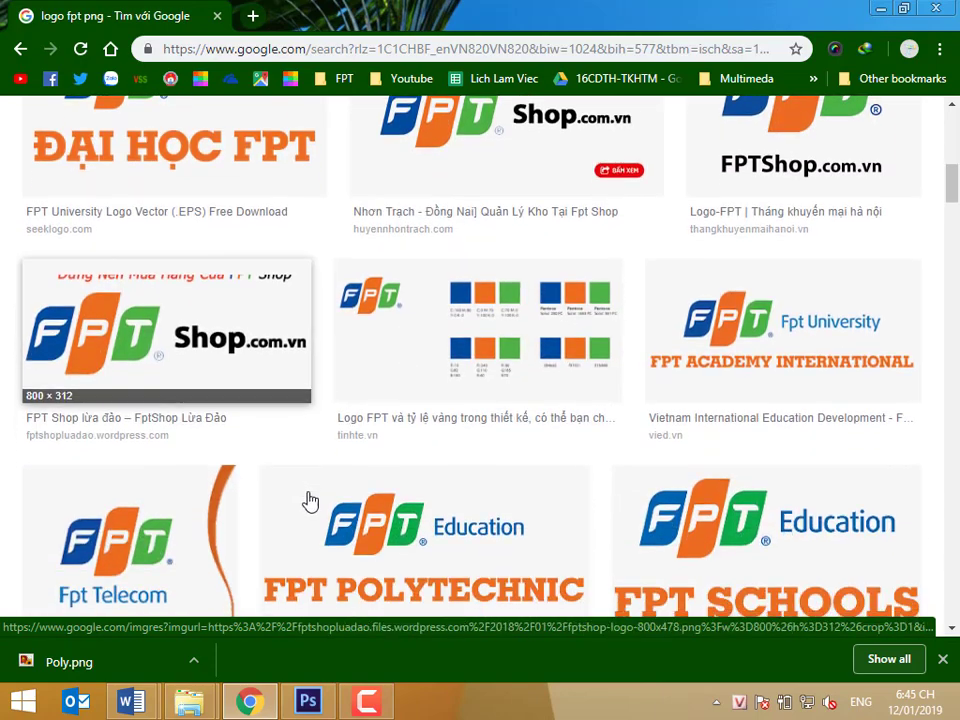
pyautogui.scroll(-1, 791, 334)
pyautogui.scroll(-2, 791, 334)
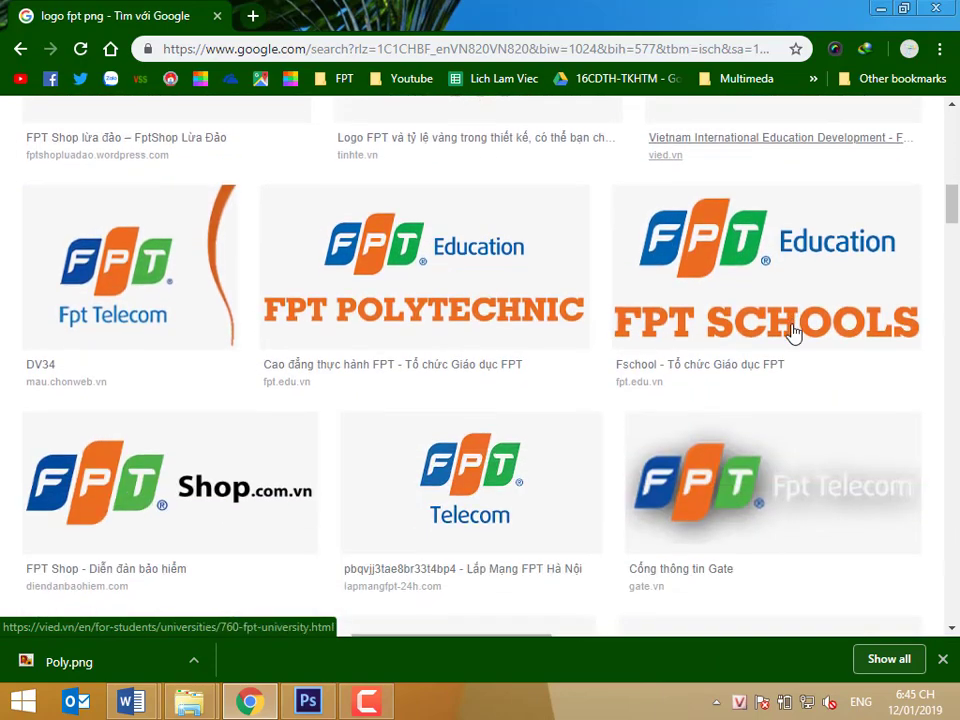
pyautogui.click(430, 300)
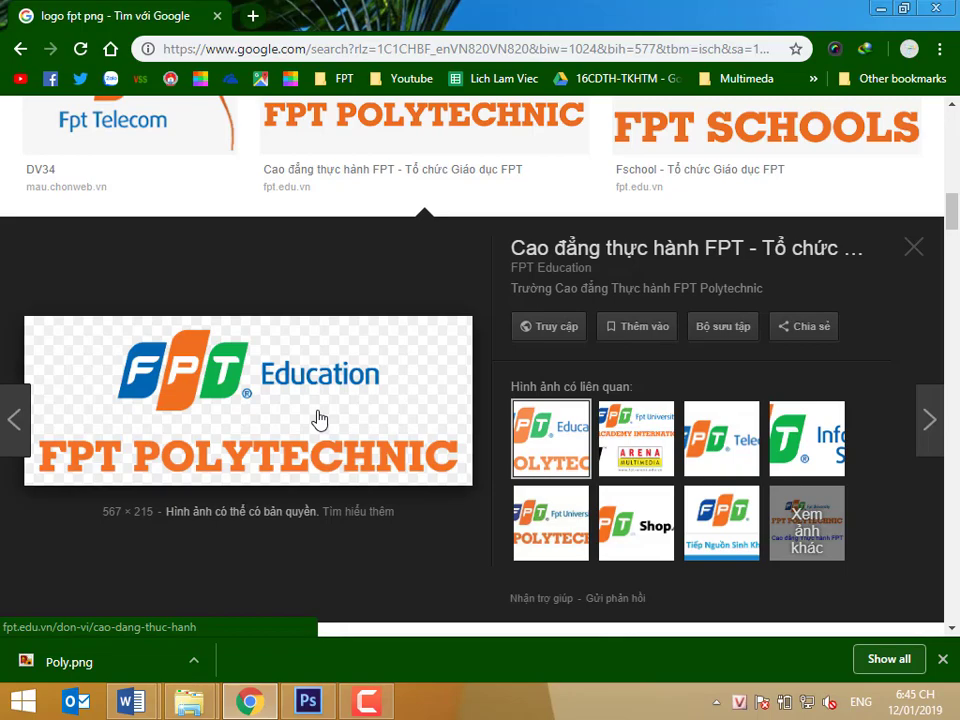
# Switch to Photoshop and open all five images from the Poster folder on the Desktop, including Poly.png
pyautogui.click(298, 705)
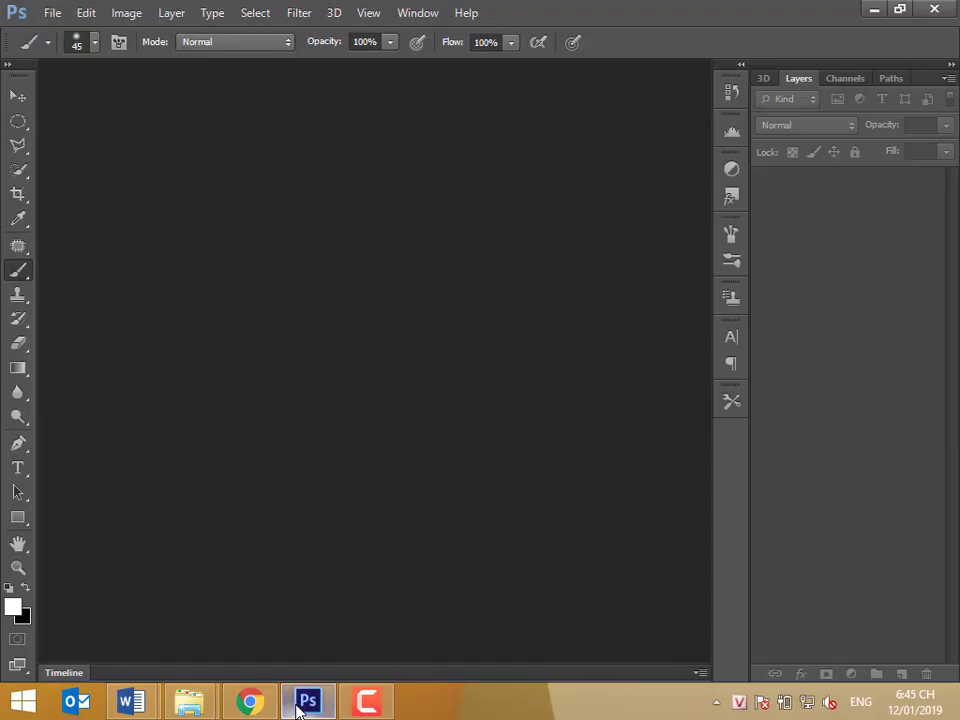
pyautogui.click(52, 12)
pyautogui.click(60, 51)
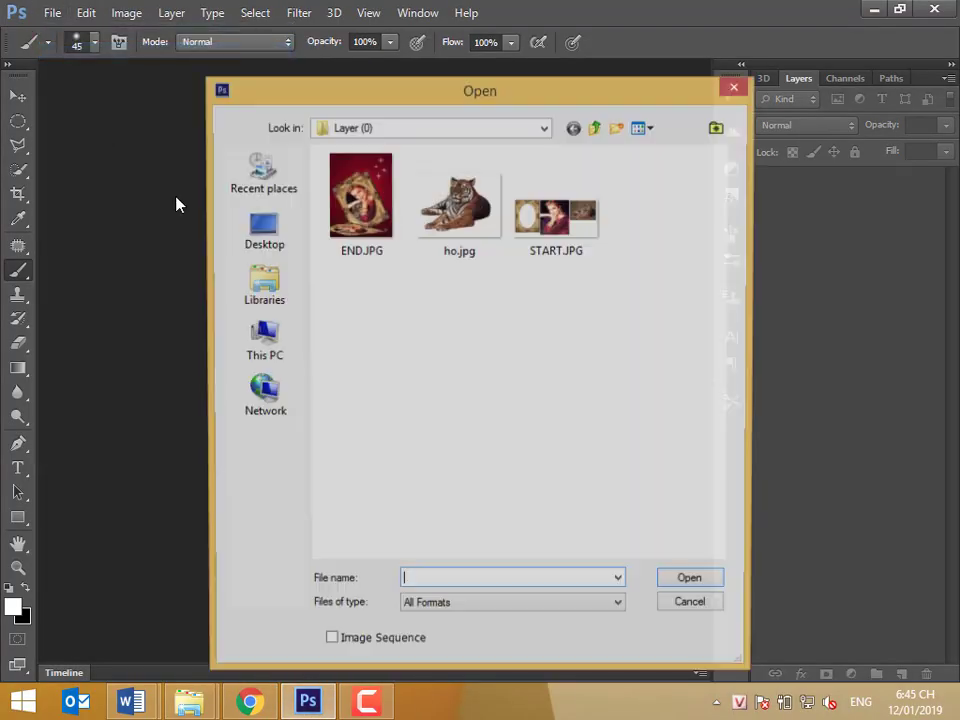
pyautogui.click(255, 238)
pyautogui.scroll(-3, 457, 511)
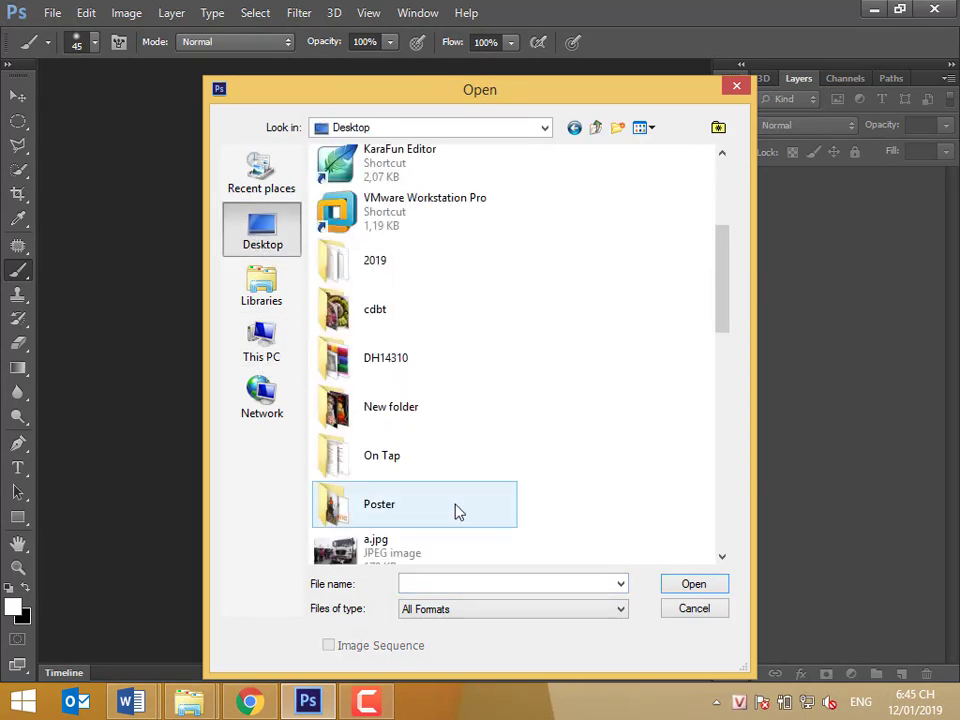
pyautogui.doubleClick(383, 512)
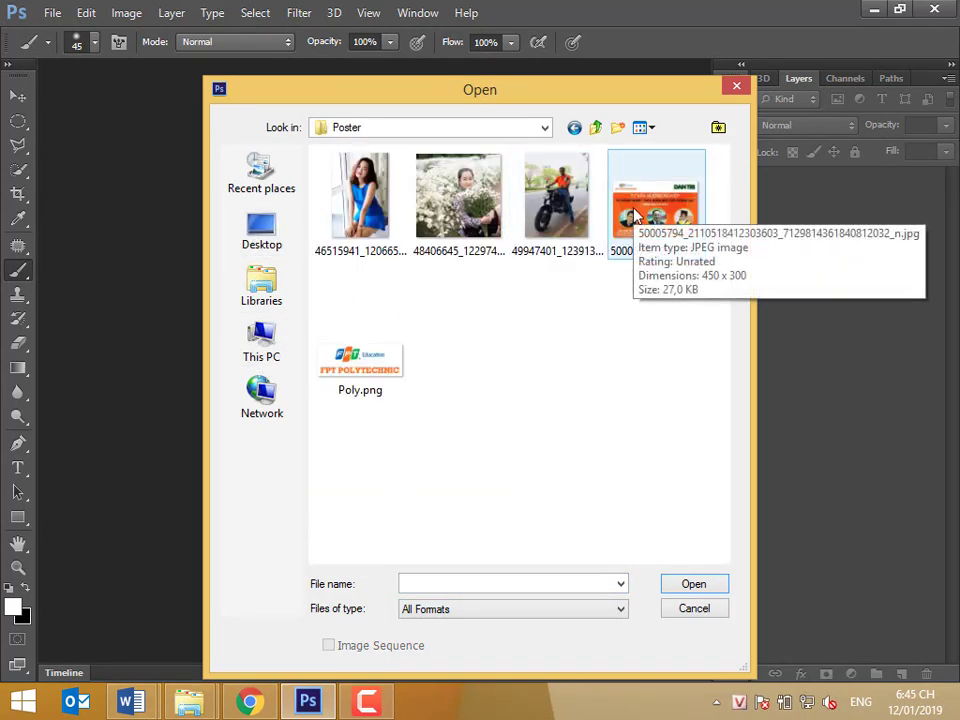
pyautogui.moveTo(653, 401); pyautogui.dragTo(146, 129)
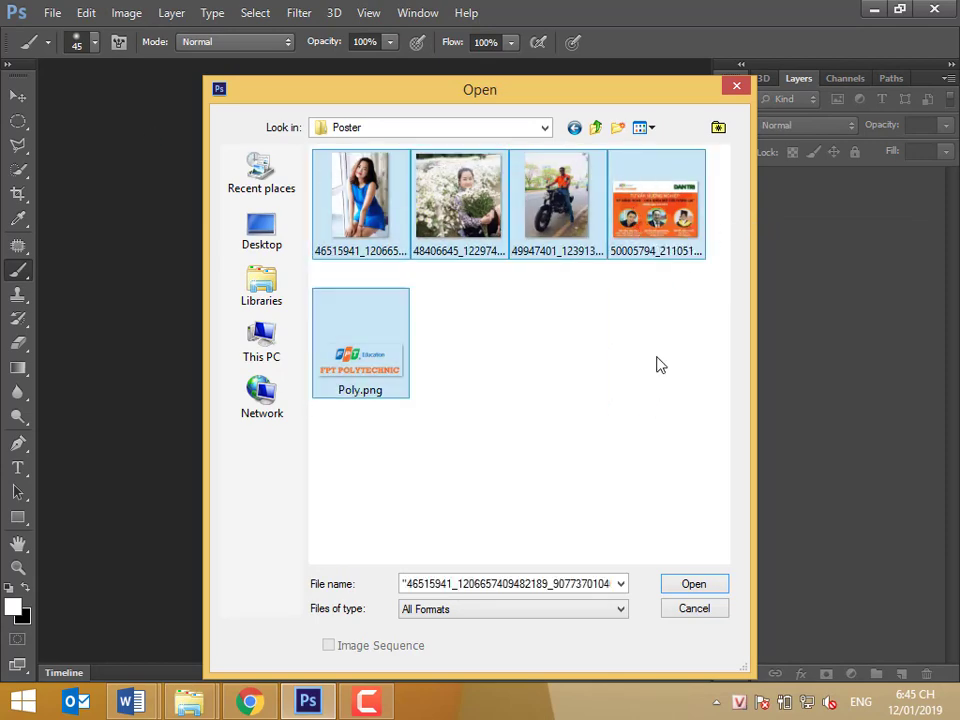
pyautogui.click(690, 586)
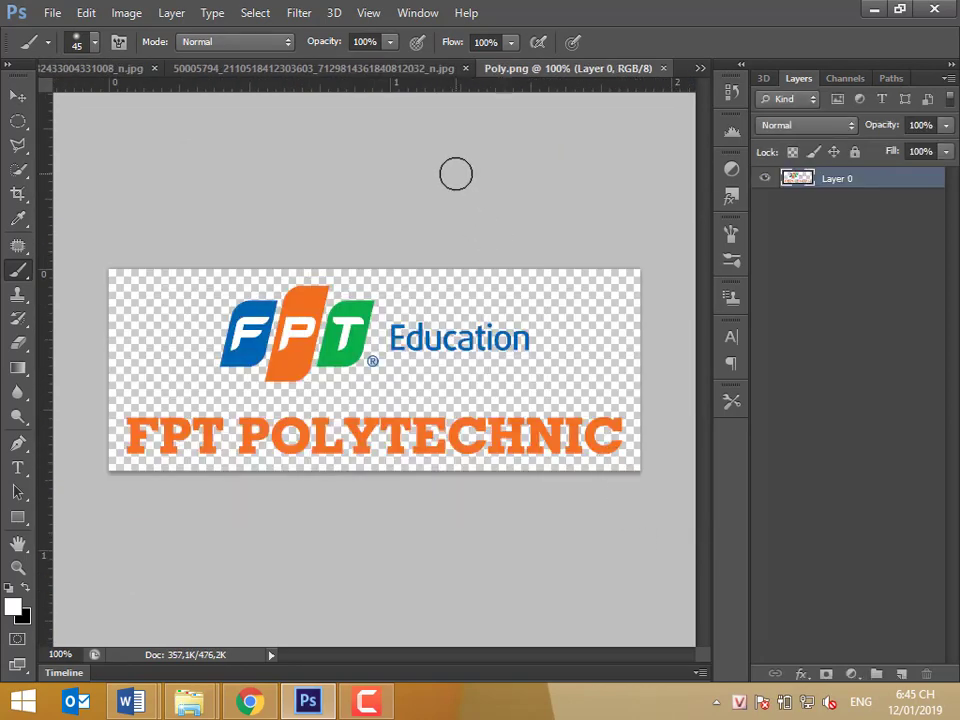
# Look through the open documents: the motorcycle photo, the blue dress photo, the daisy field photo and the orange sample poster
pyautogui.click(300, 68)
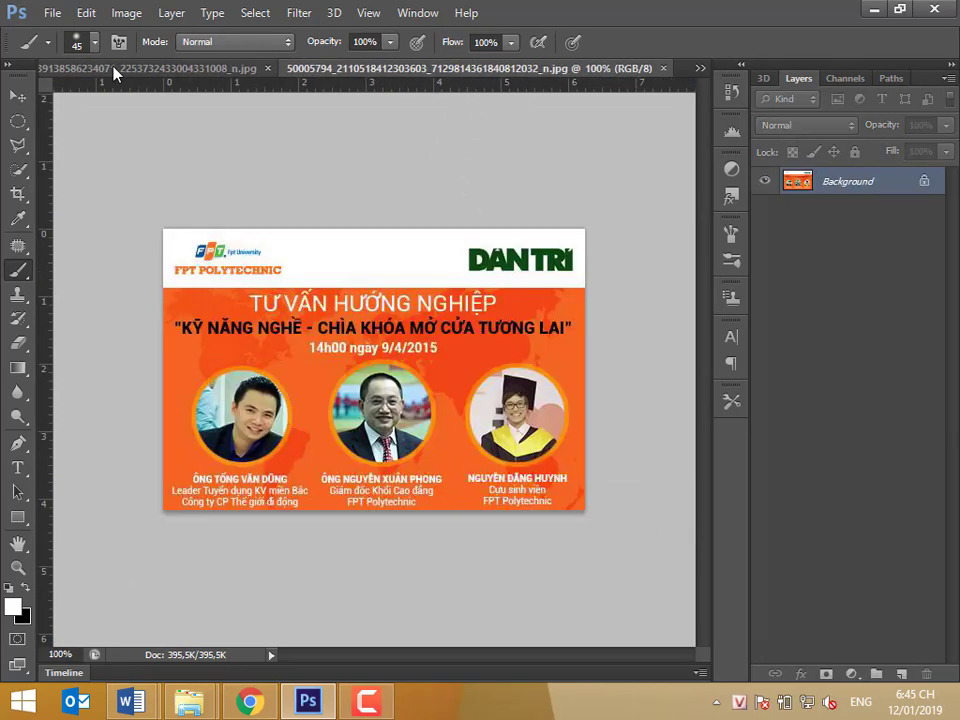
pyautogui.click(110, 72)
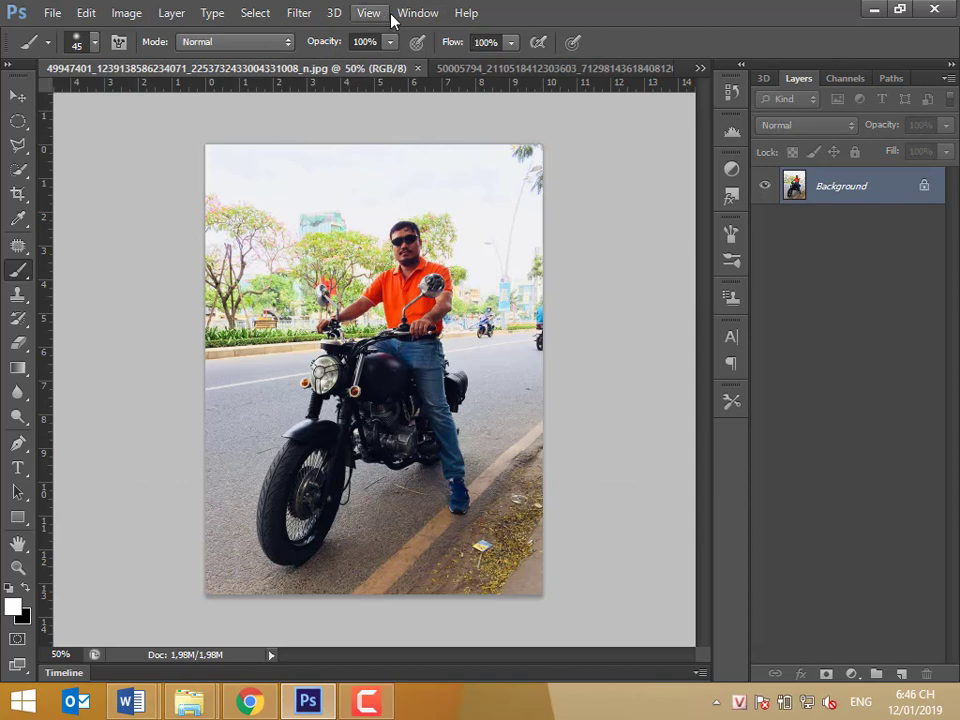
pyautogui.click(417, 13)
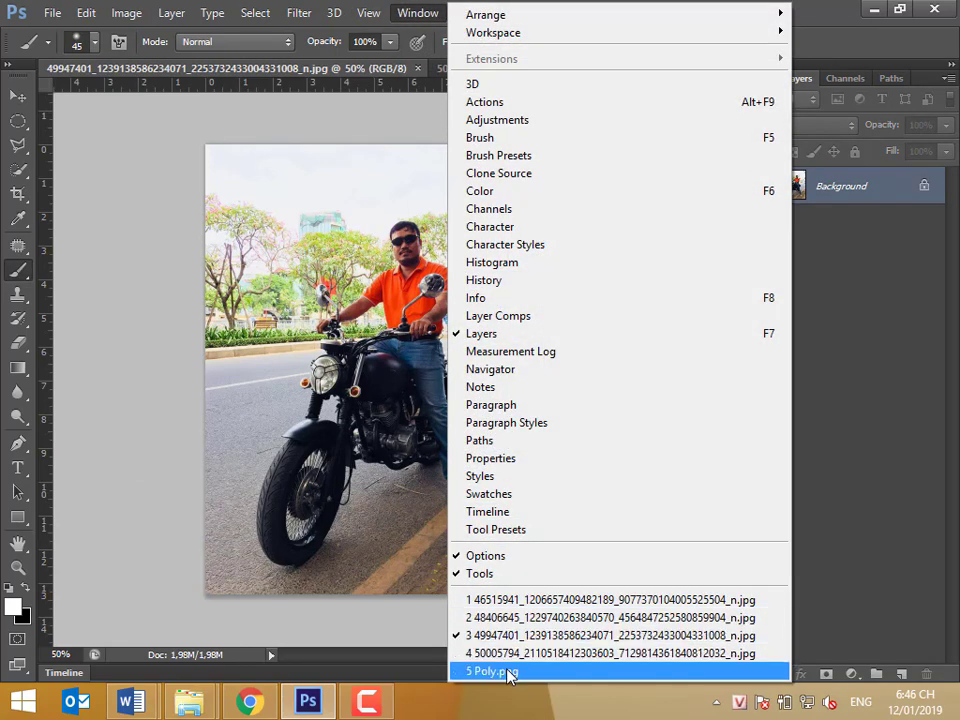
pyautogui.click(510, 600)
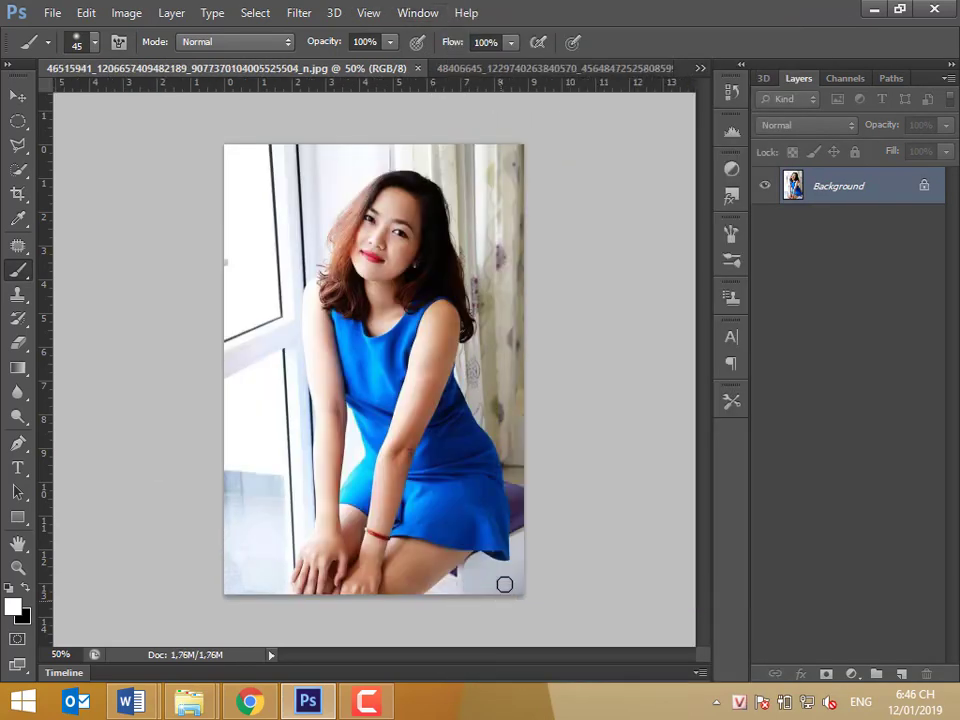
pyautogui.click(428, 16)
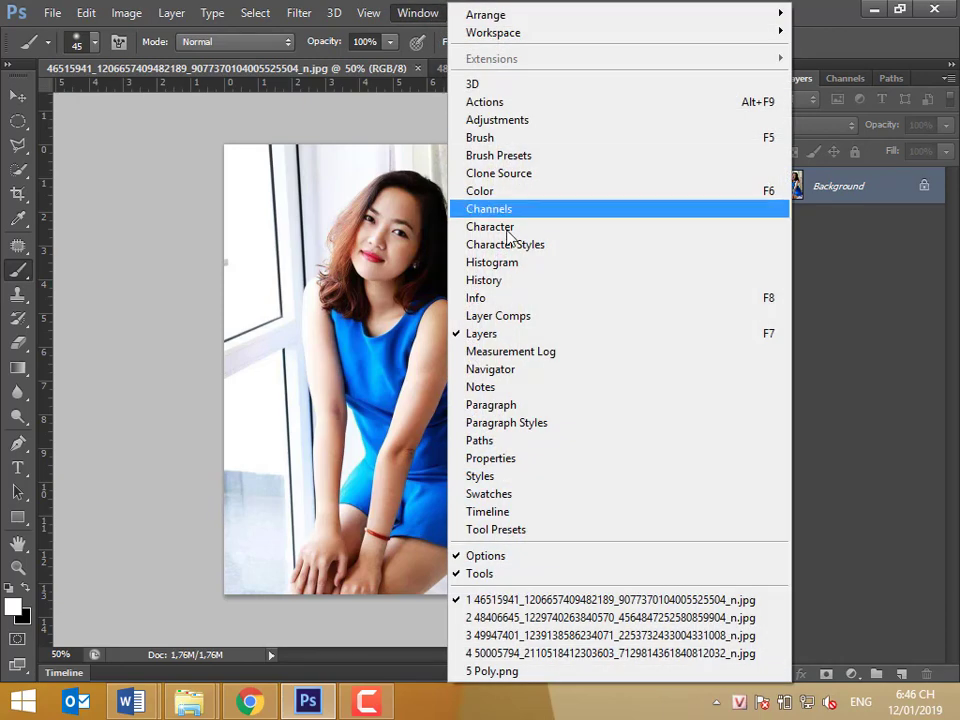
pyautogui.click(515, 618)
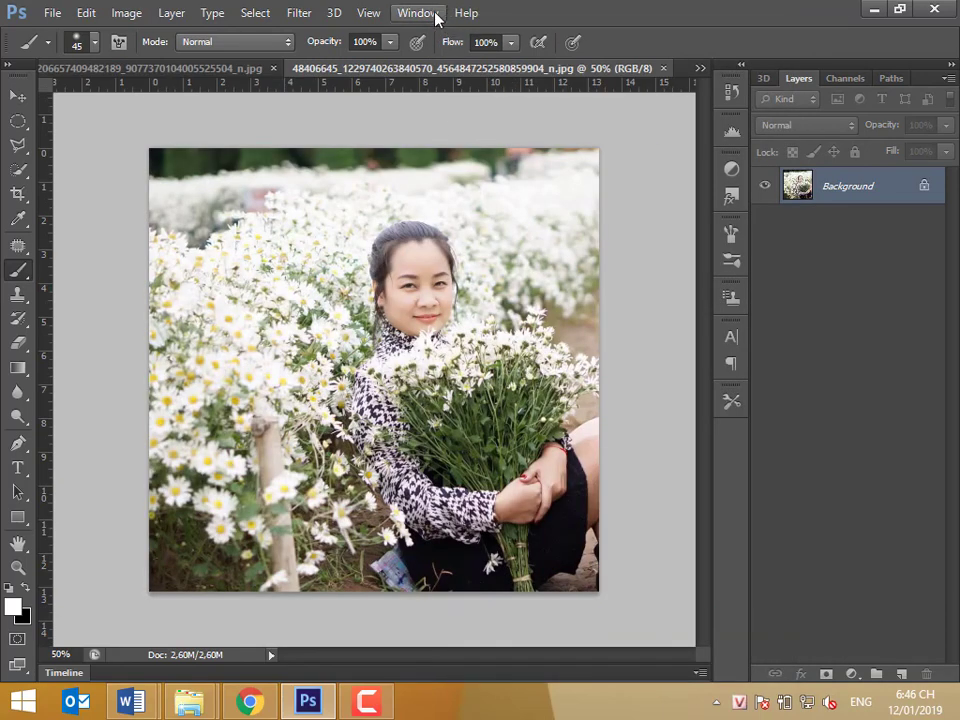
pyautogui.click(432, 14)
pyautogui.click(515, 635)
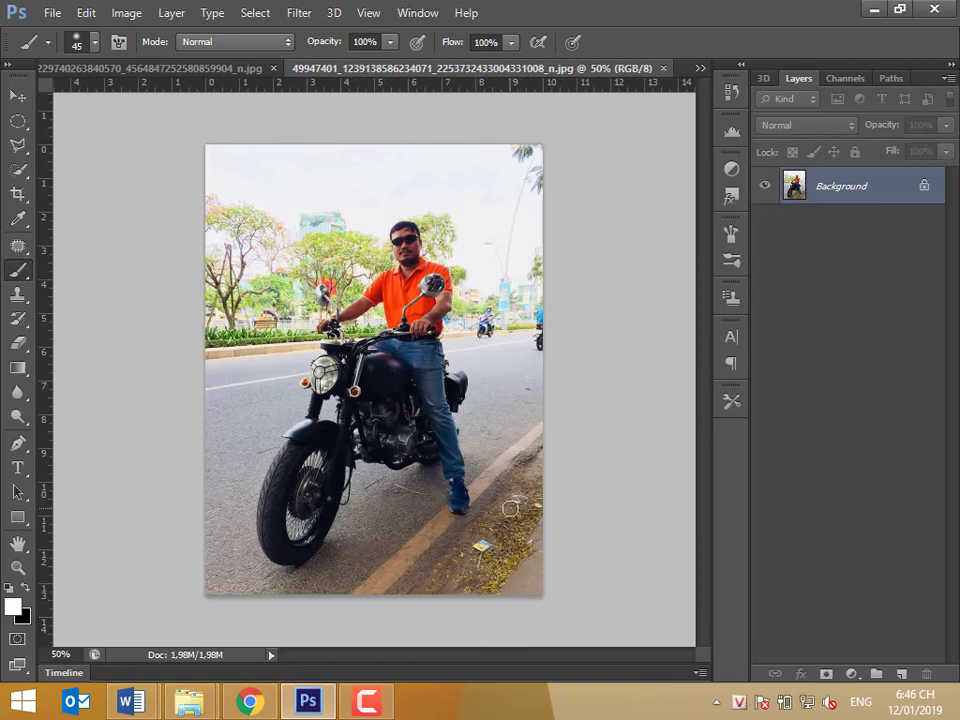
pyautogui.click(418, 13)
pyautogui.click(515, 652)
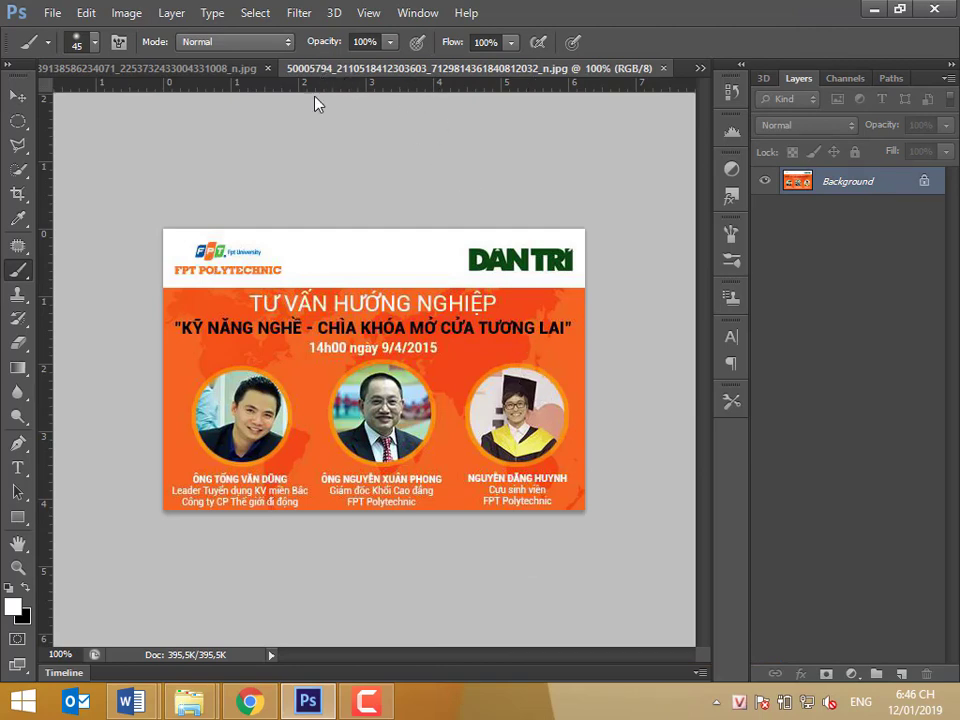
# Close the sample poster and the three portrait photos, leaving only Poly.png open
pyautogui.moveTo(188, 701)
pyautogui.click(664, 68)
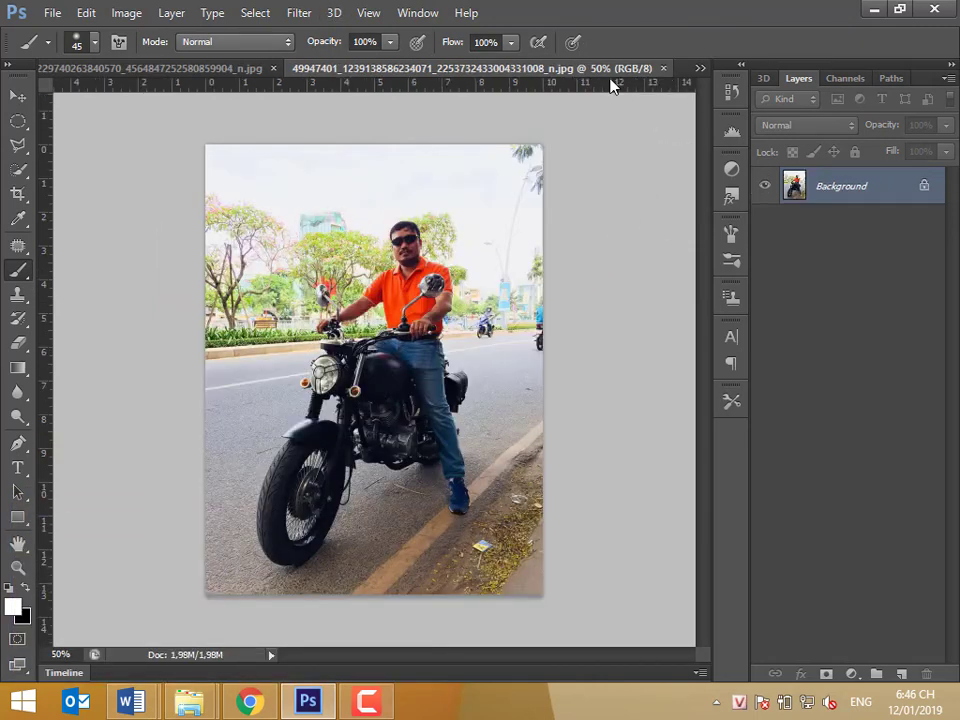
pyautogui.click(664, 68)
pyautogui.click(664, 68)
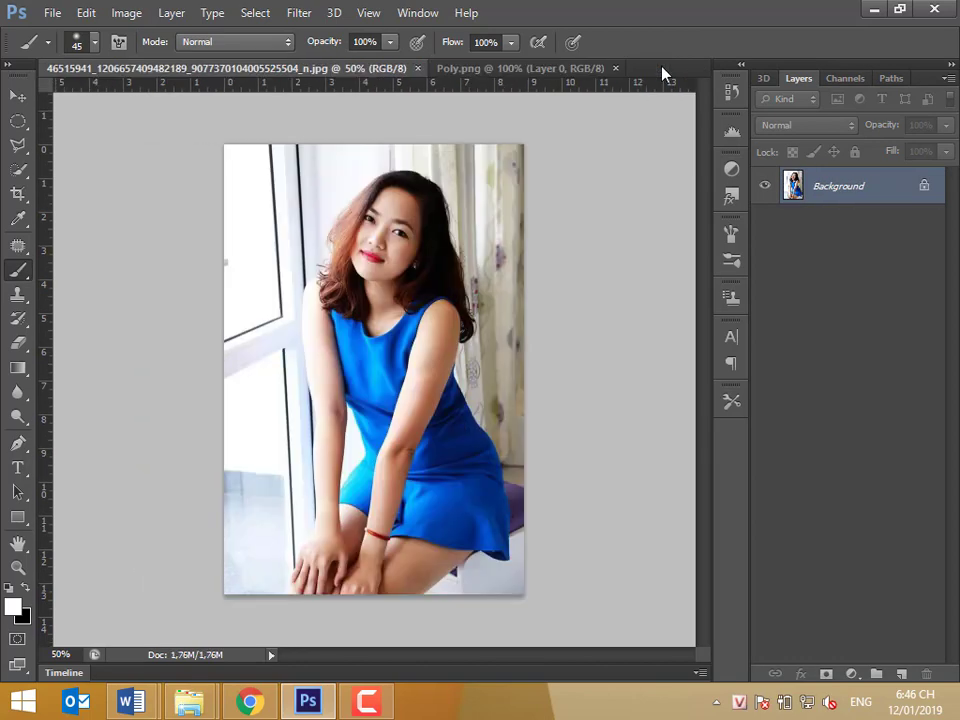
pyautogui.click(419, 69)
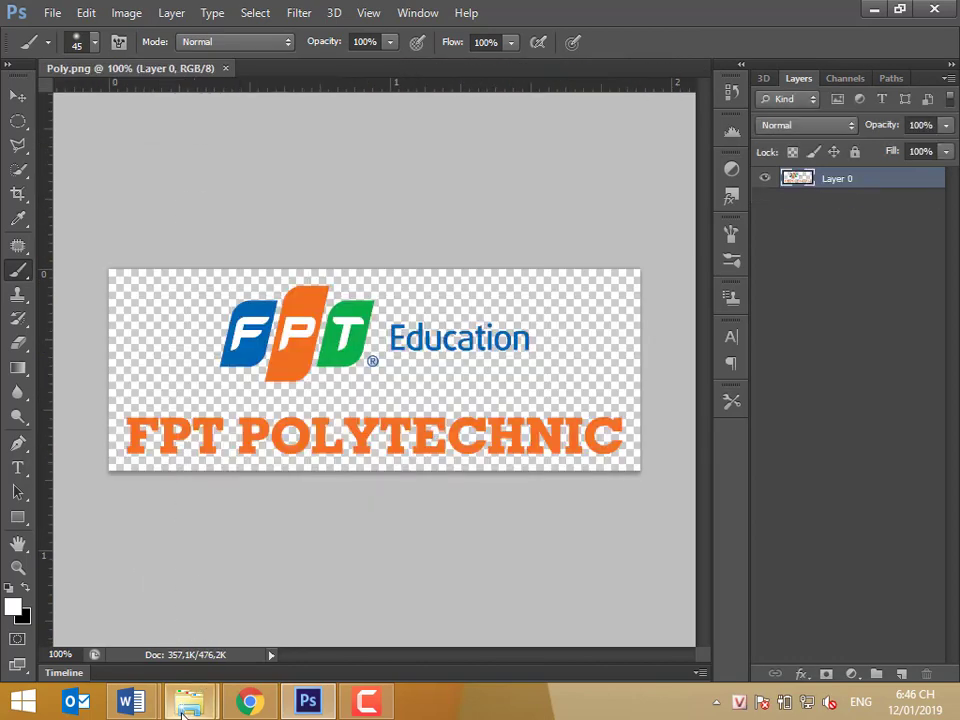
# In File Explorer's Poster folder, rename the blue dress photo as 1.jpg and the daisy field photo as 2.jpg
pyautogui.moveTo(189, 701)
pyautogui.click(159, 594)
pyautogui.click(204, 290)
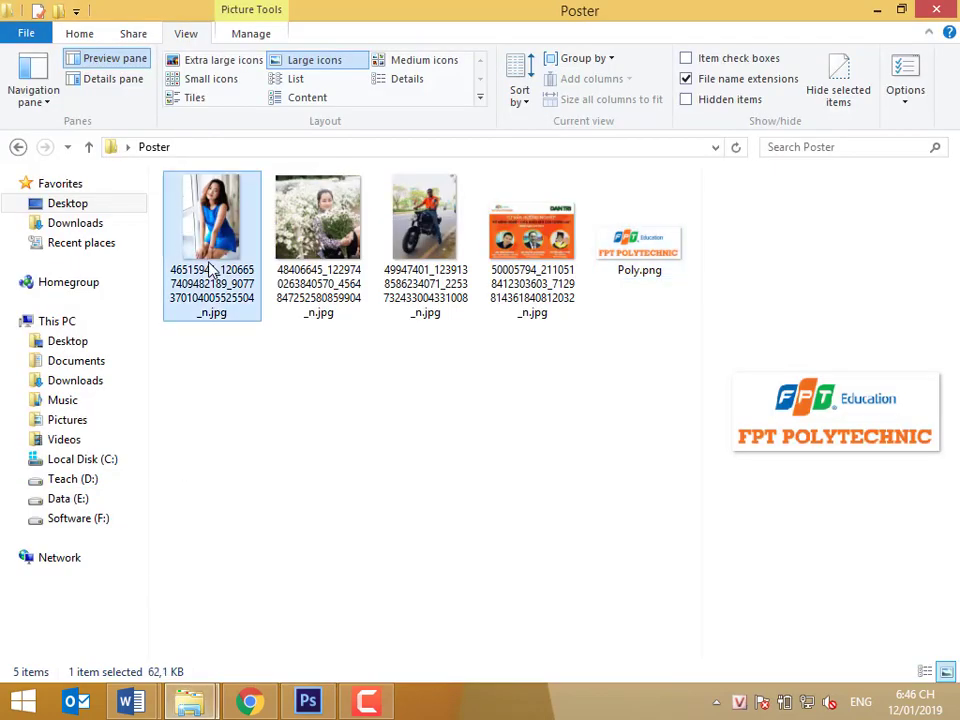
pyautogui.press('F2')
pyautogui.write('1')
pyautogui.click(311, 279)
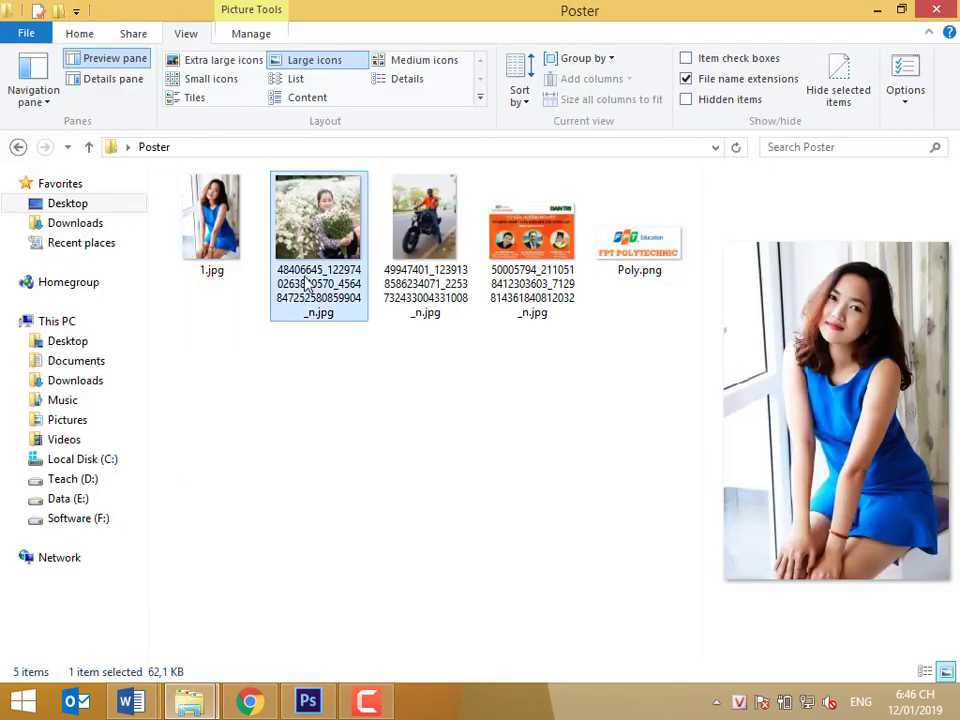
pyautogui.press('F2')
pyautogui.write('2')
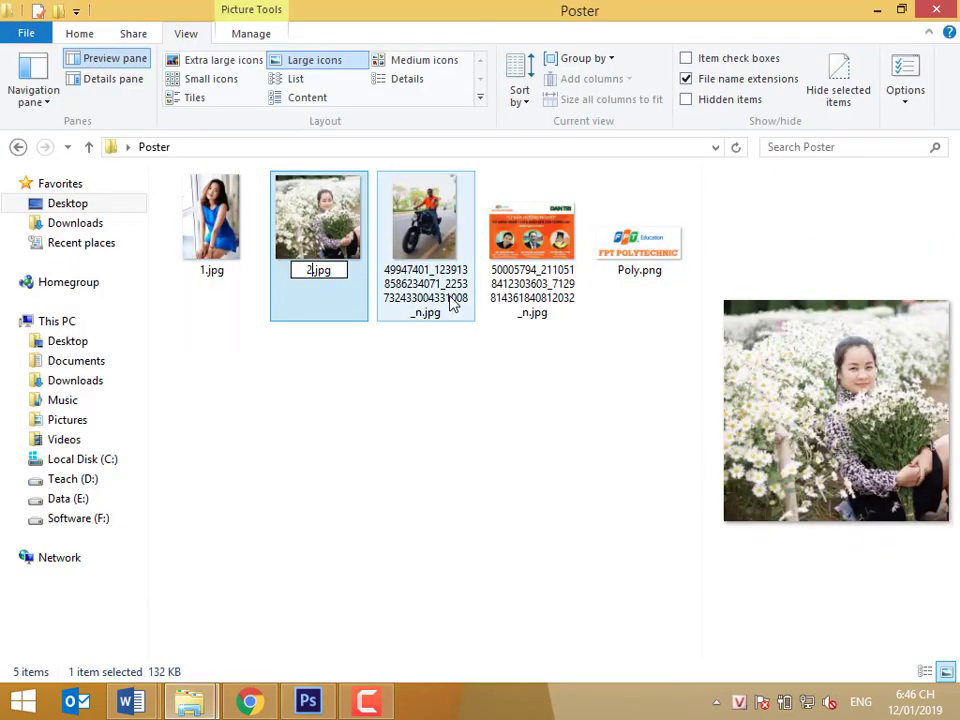
# Rename the motorcycle photo as 3.jpg and the orange sample poster as End.jpg
pyautogui.click(413, 290)
pyautogui.press('F2')
pyautogui.write('3')
pyautogui.click(530, 290)
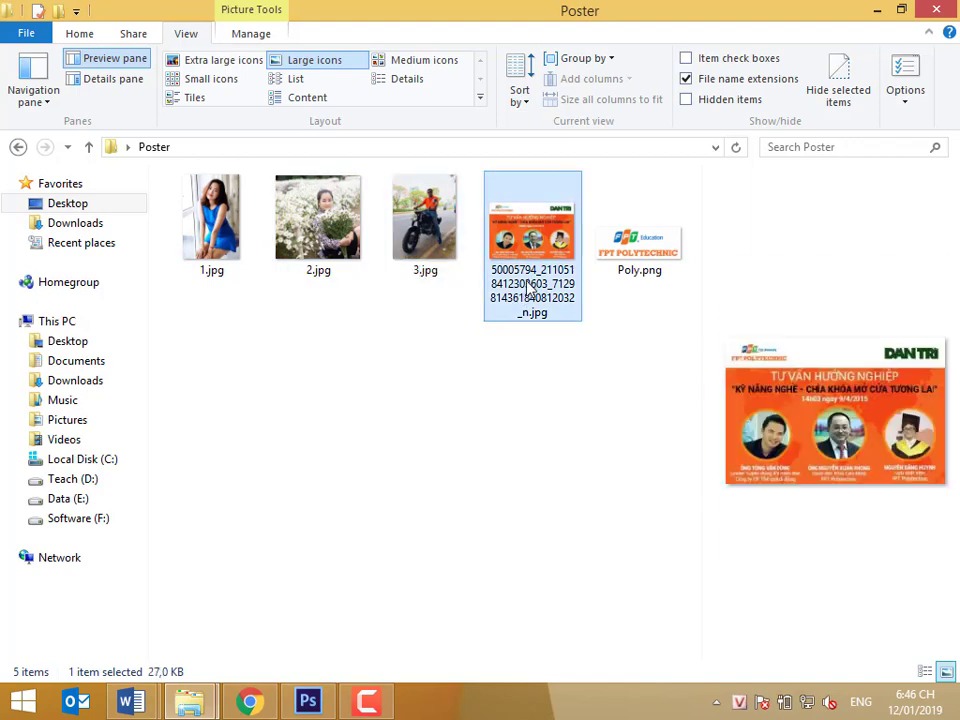
pyautogui.press('F2')
pyautogui.write('End')
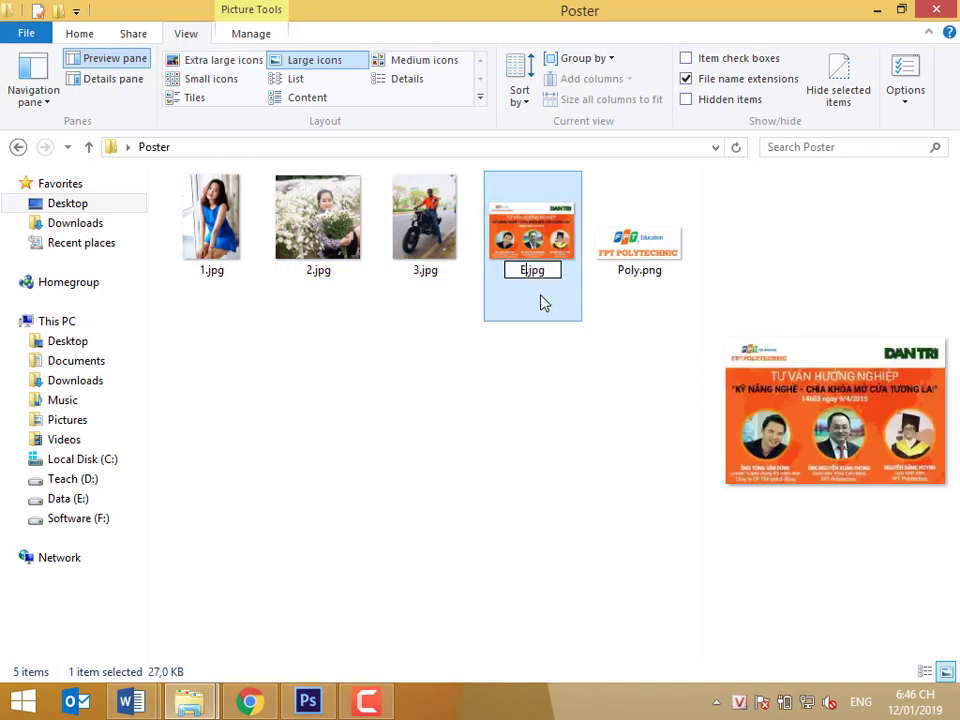
pyautogui.press('Return')
# Return to Photoshop and open 1.jpg, 2.jpg, 3.jpg and End.jpg from the Poster folder
pyautogui.click(307, 701)
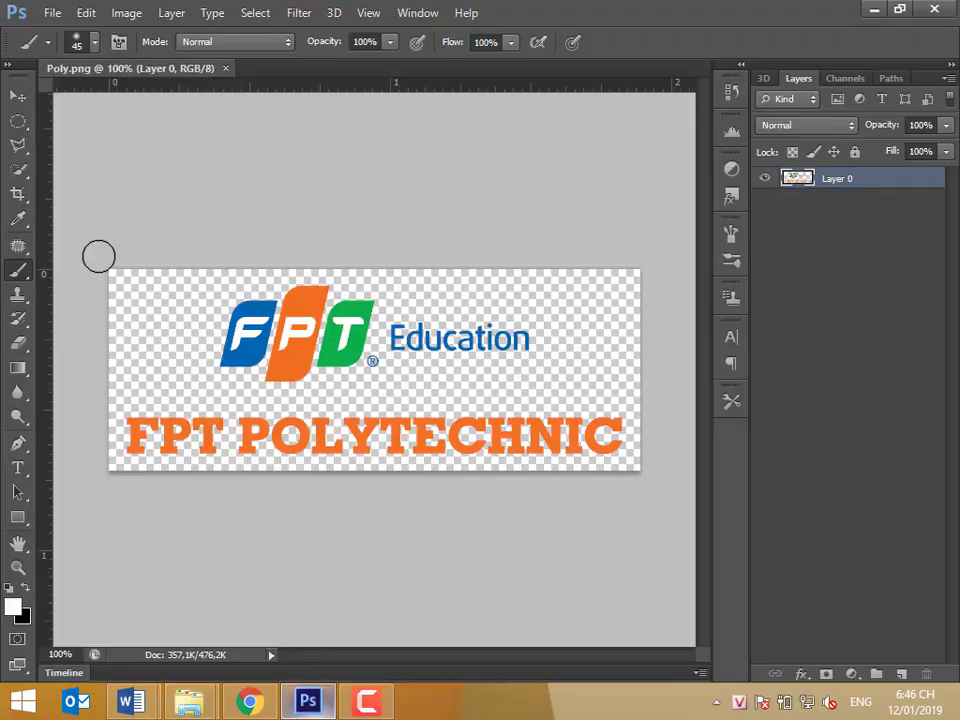
pyautogui.click(50, 13)
pyautogui.click(68, 52)
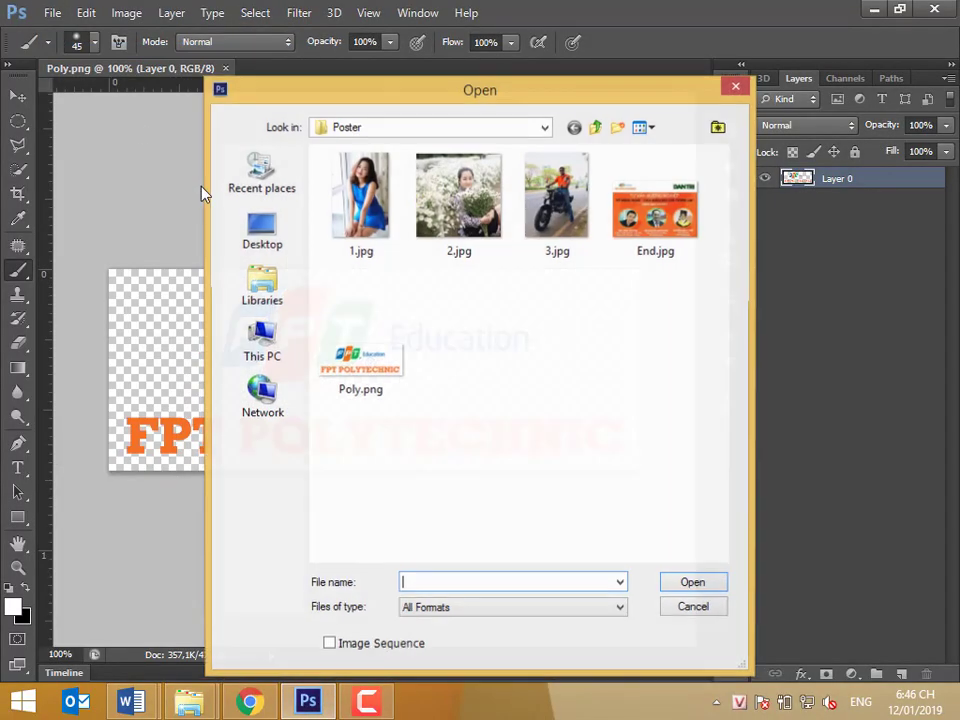
pyautogui.moveTo(350, 244); pyautogui.dragTo(636, 248)
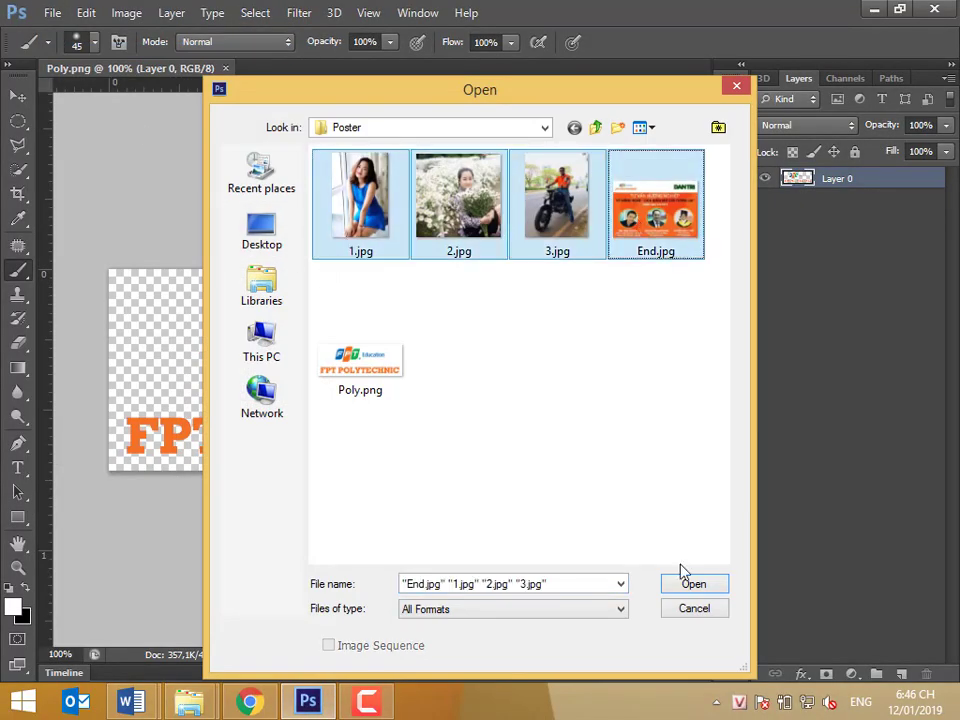
pyautogui.click(685, 582)
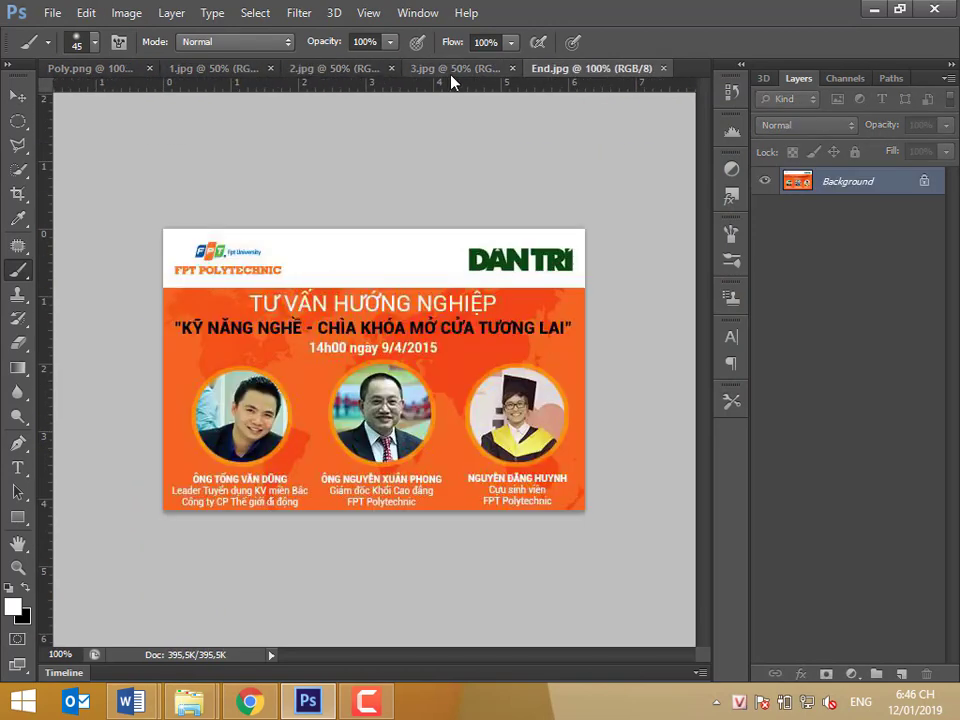
# Create a new document using the End.jpg preset, 6.25 by 4.167 inches at 72 pixels/inch with a white background
pyautogui.click(50, 13)
pyautogui.click(60, 34)
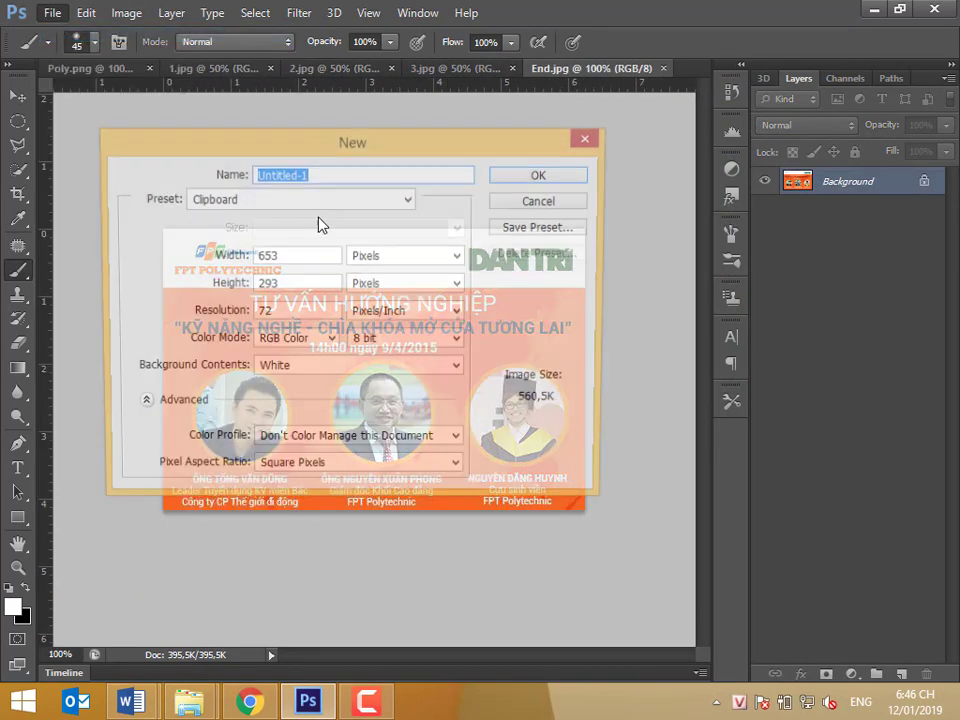
pyautogui.click(306, 200)
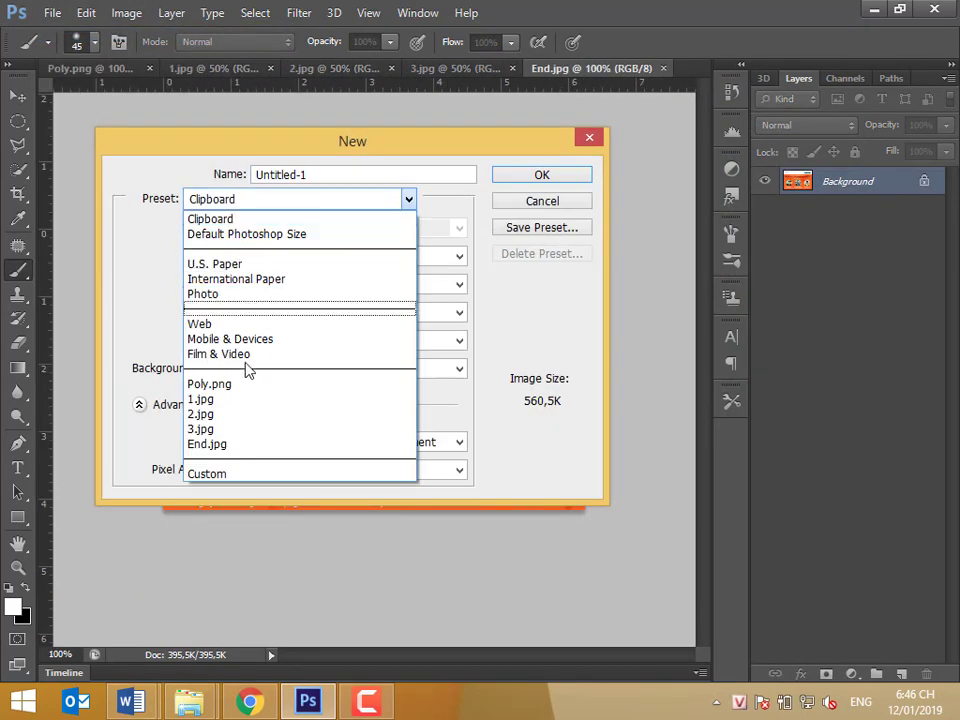
pyautogui.click(218, 444)
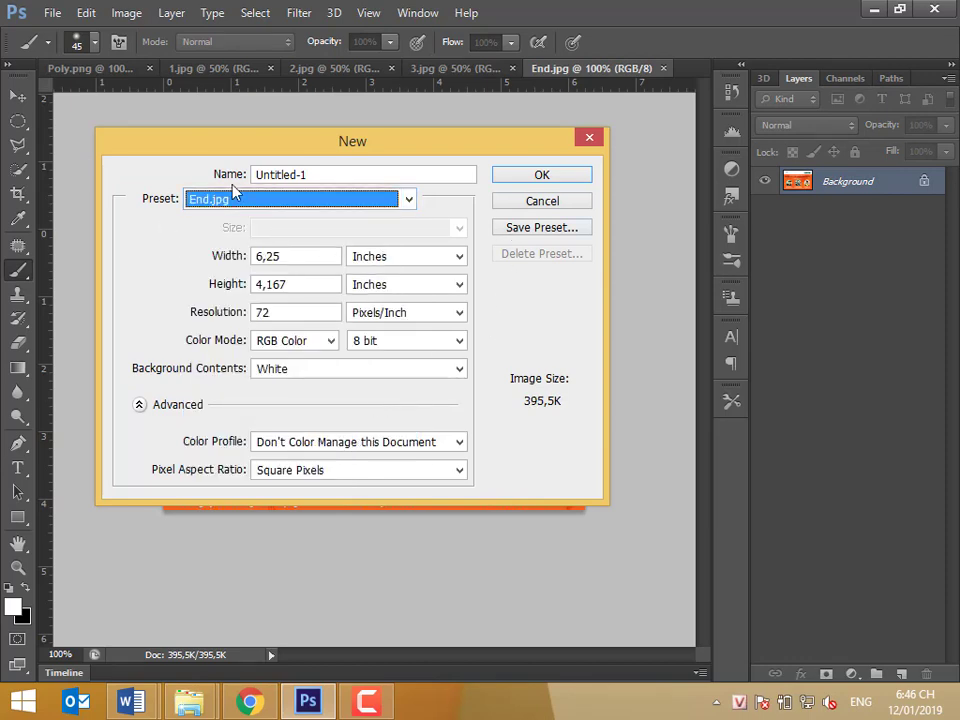
pyautogui.click(507, 180)
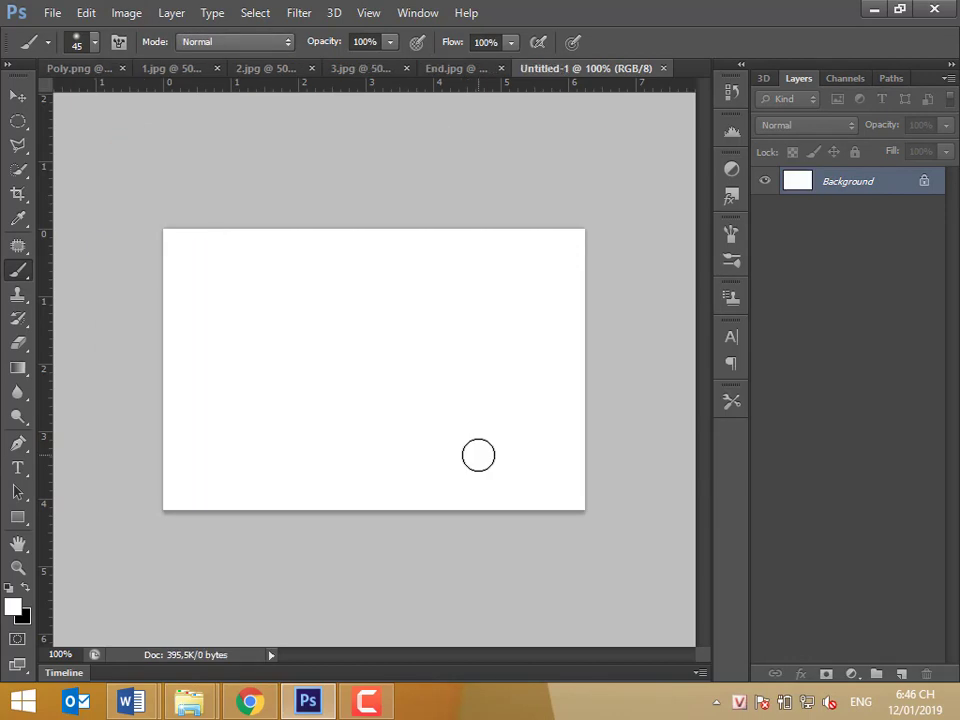
# Set the foreground colour to orange f25417, sampled from the orange area of the End.jpg poster
pyautogui.click(444, 68)
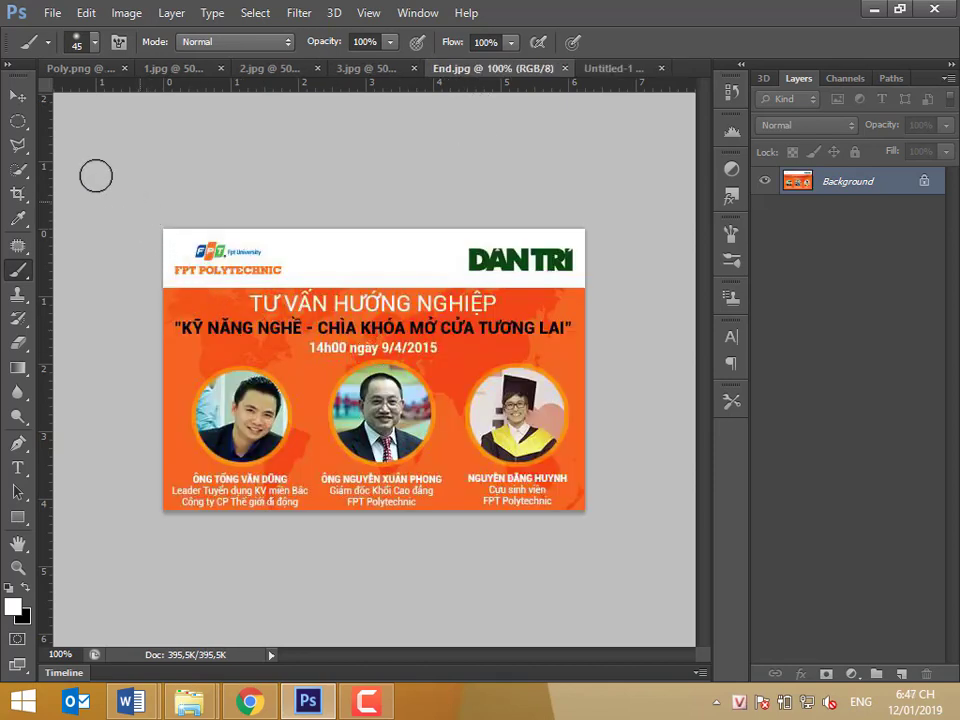
pyautogui.click(18, 96)
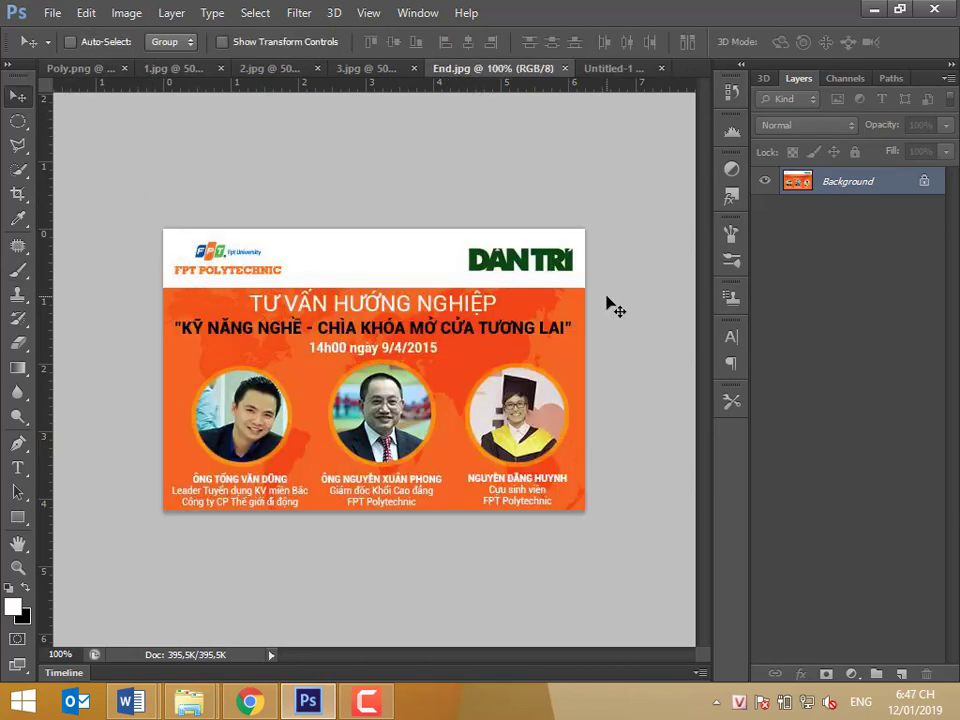
pyautogui.click(637, 70)
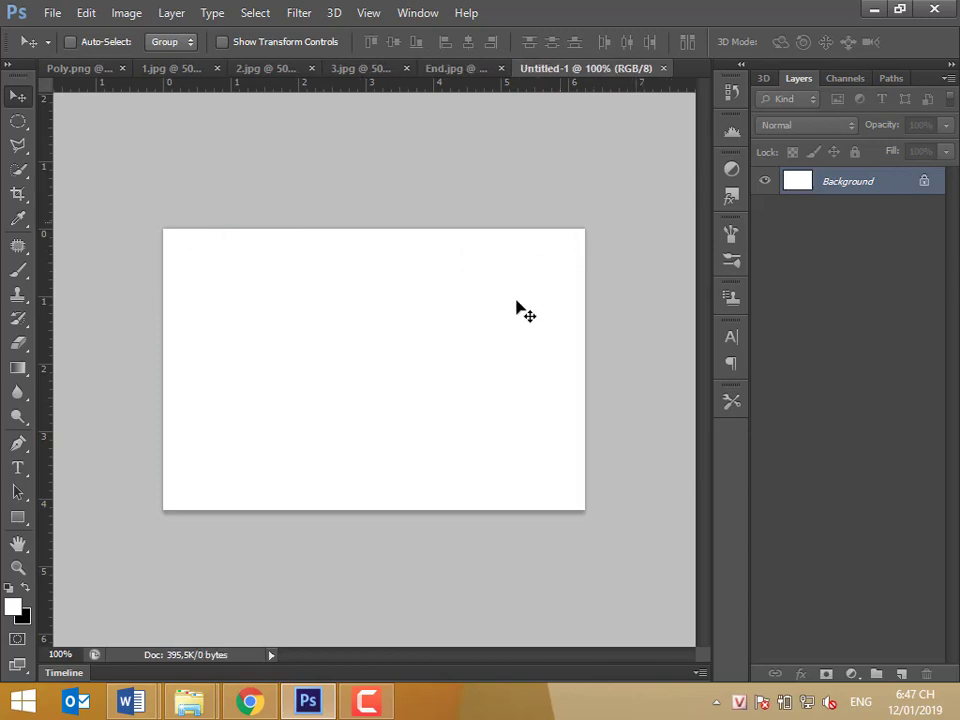
pyautogui.click(437, 69)
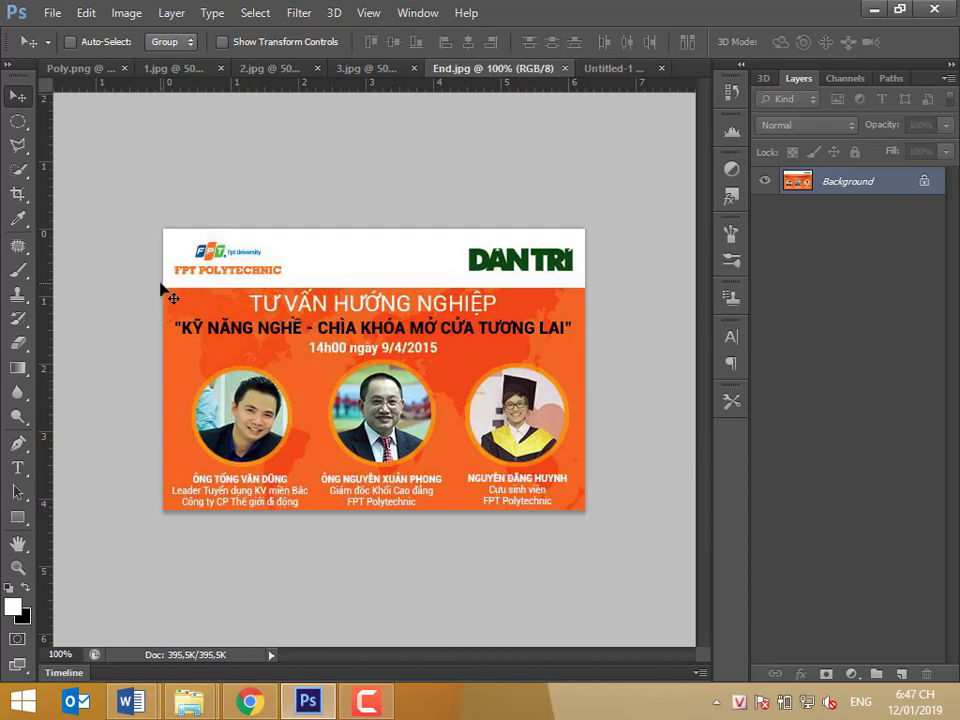
pyautogui.click(13, 607)
pyautogui.click(175, 295)
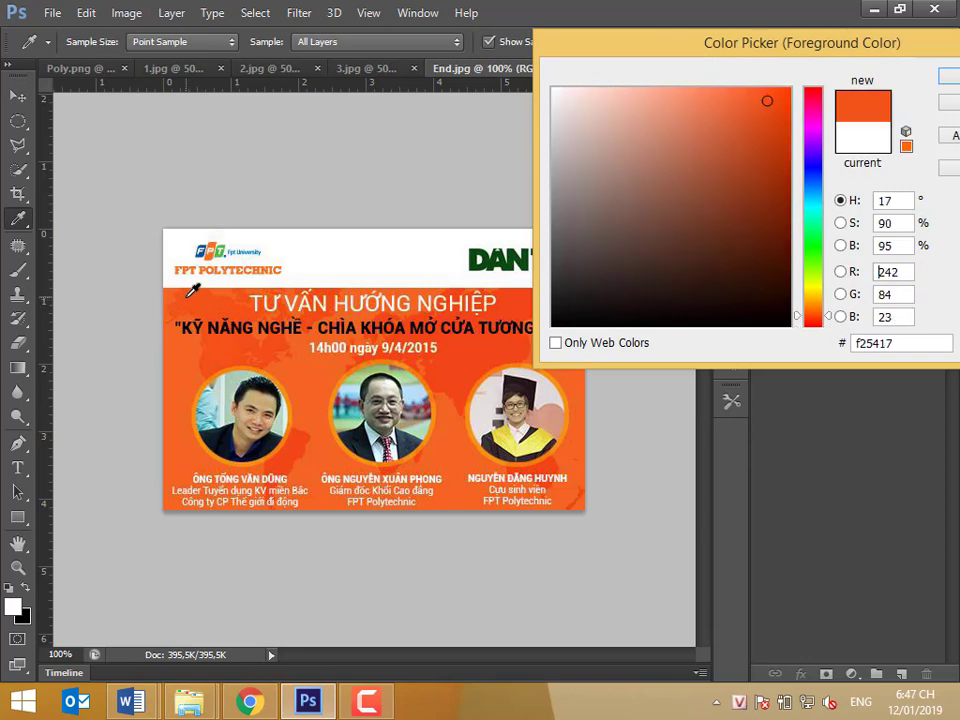
pyautogui.click(950, 78)
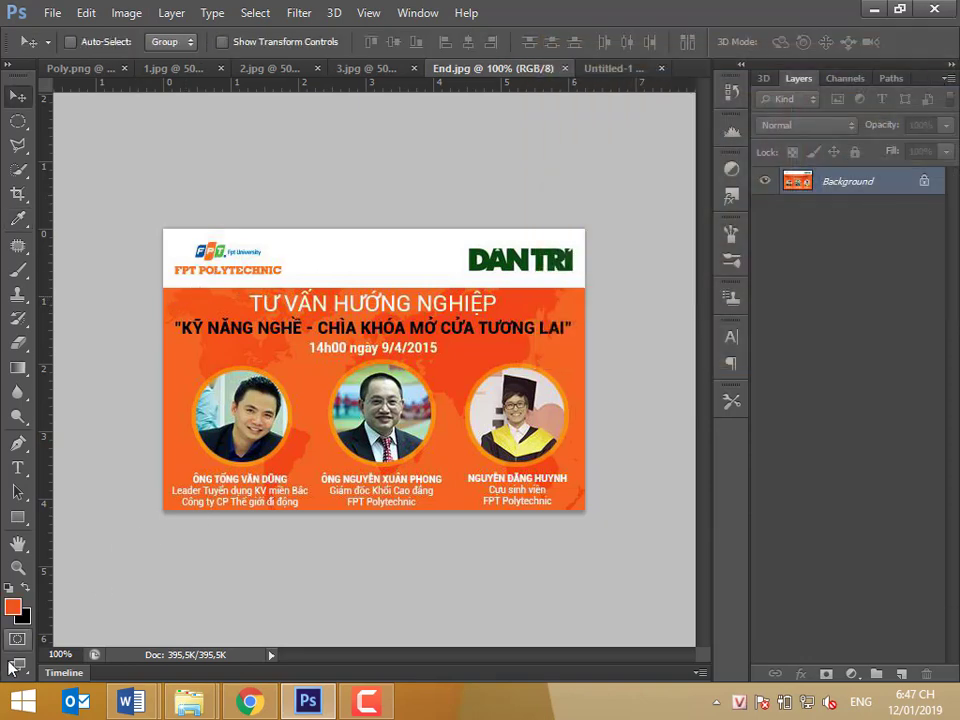
# Set the background colour to a slightly darker orange than the shade sampled from the poster's orange area
pyautogui.click(21, 615)
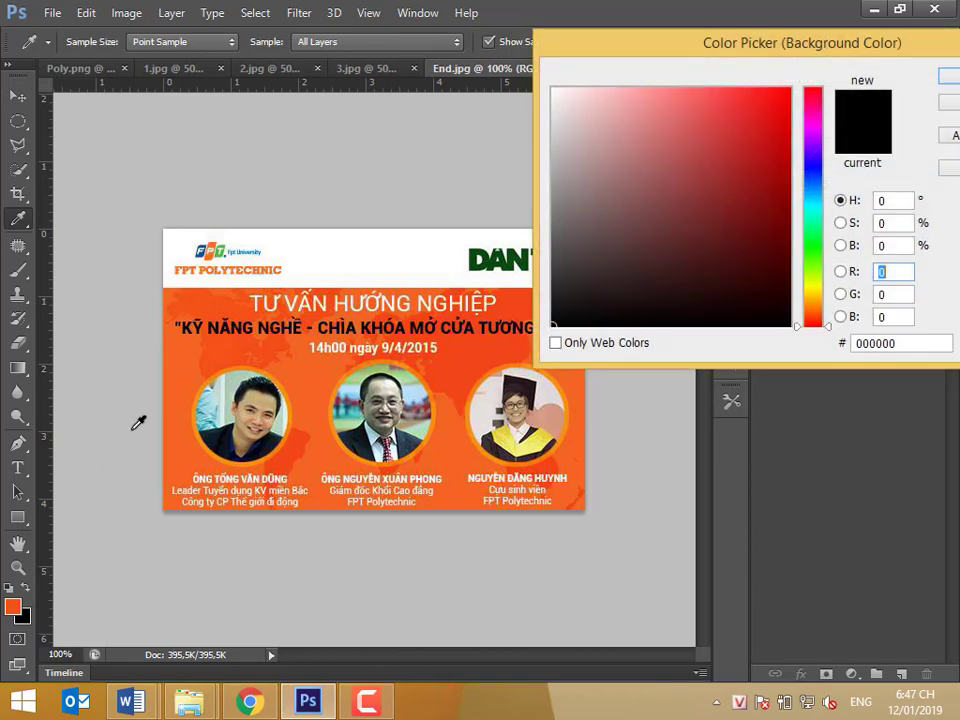
pyautogui.click(186, 296)
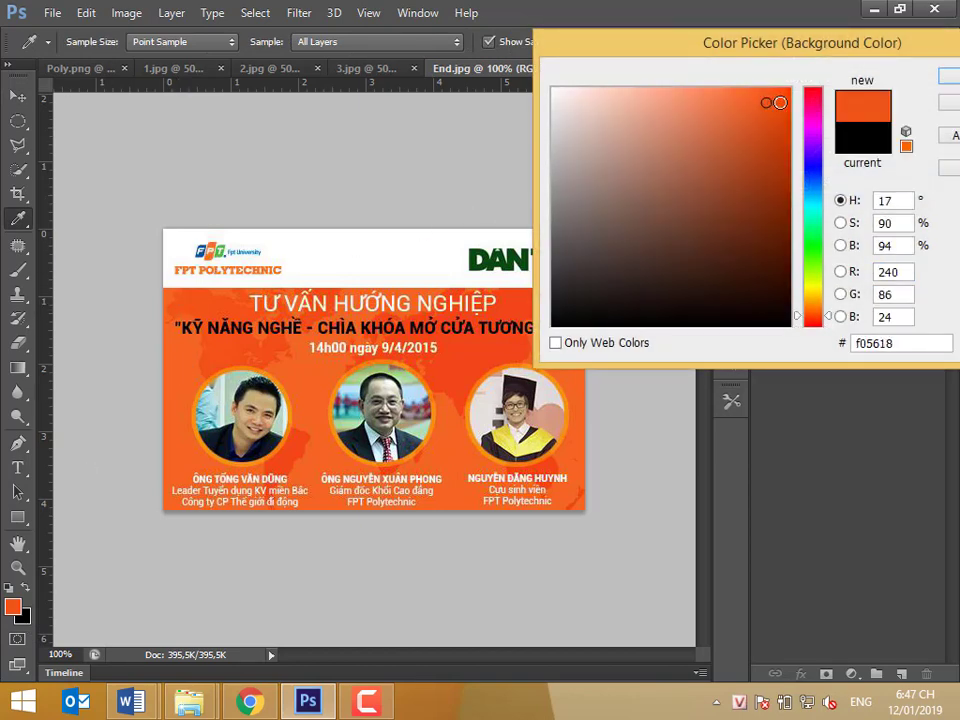
pyautogui.moveTo(774, 101); pyautogui.dragTo(781, 112)
pyautogui.click(952, 80)
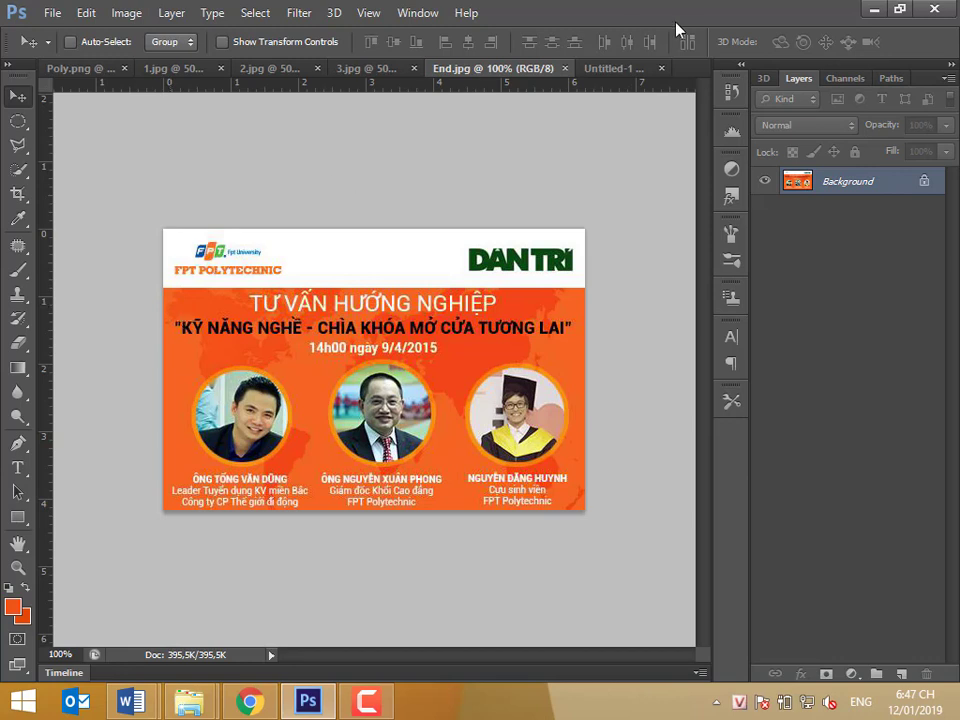
# Add a new layer to the blank document and make a full-width rectangular selection over its lower part, about 3 inches tall
pyautogui.click(605, 69)
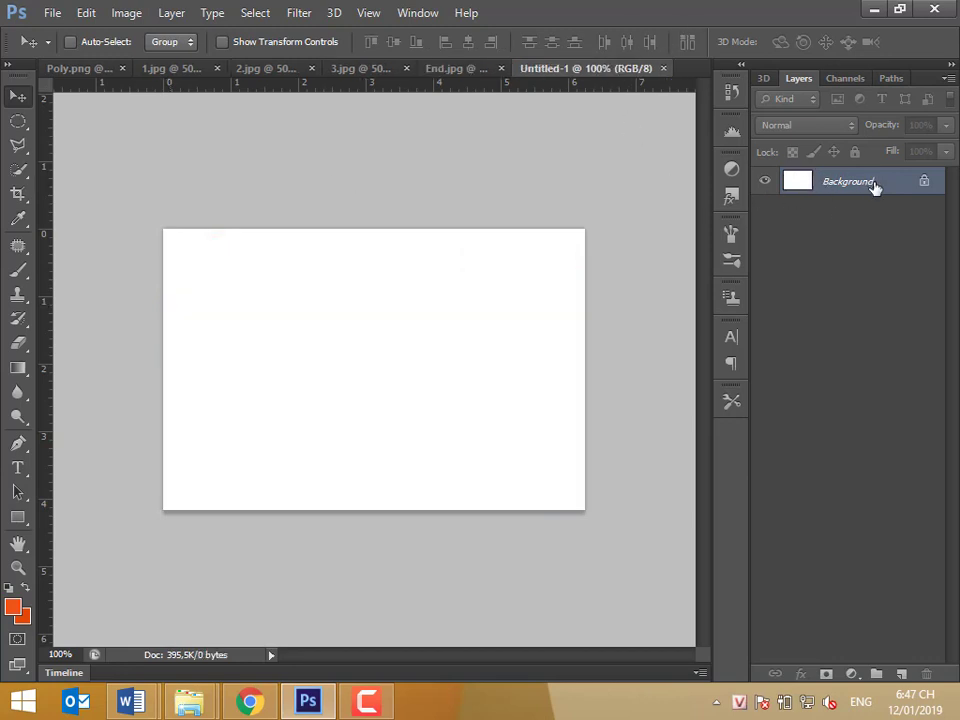
pyautogui.click(901, 675)
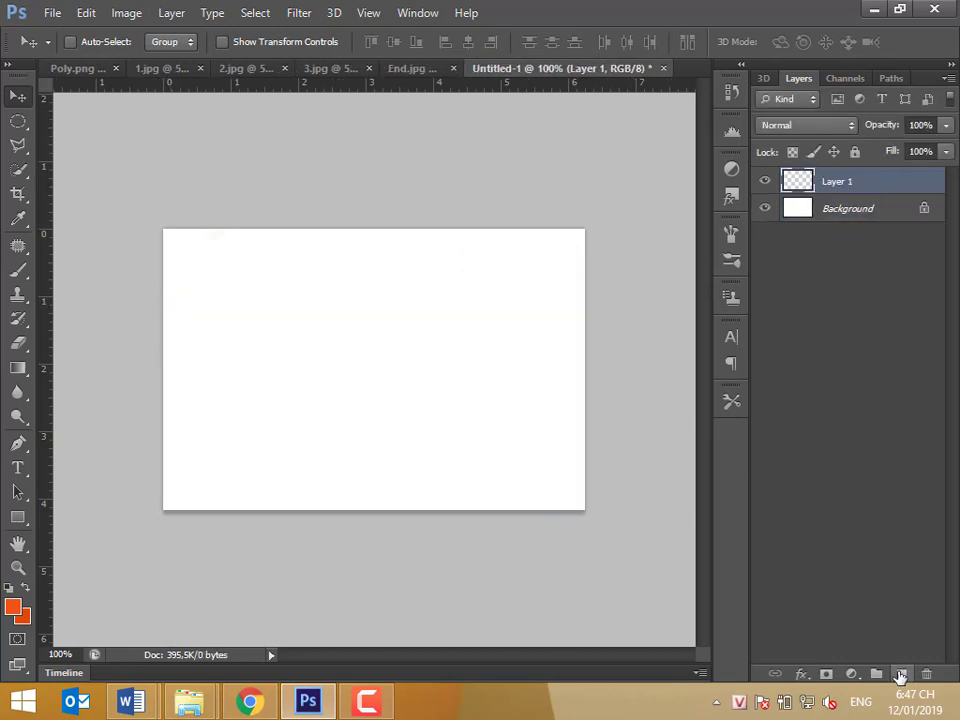
pyautogui.click(18, 121)
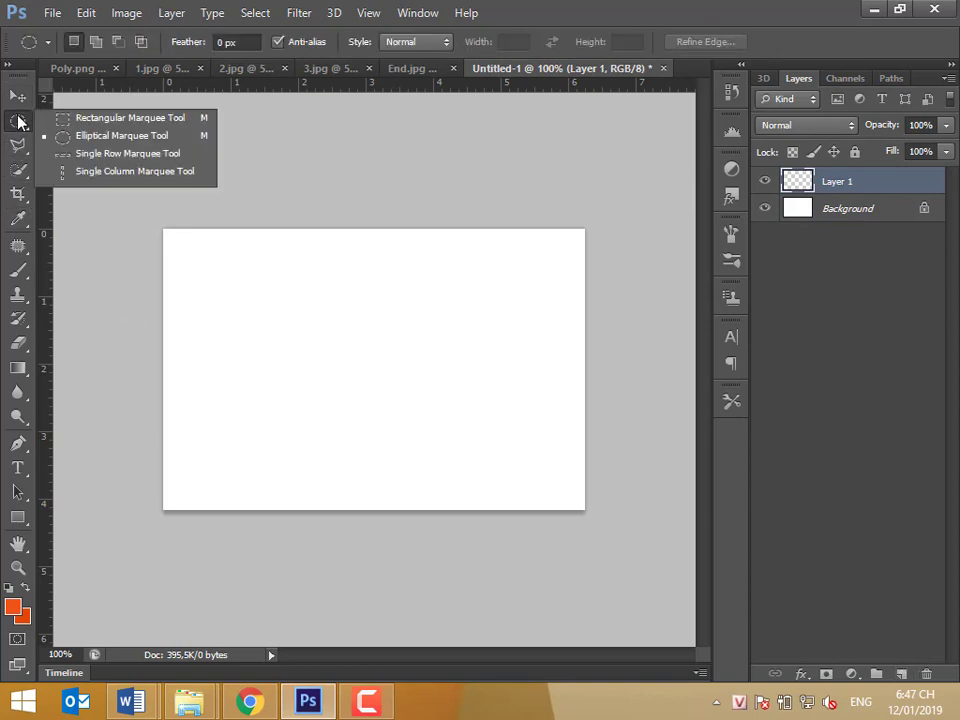
pyautogui.click(111, 119)
pyautogui.moveTo(641, 553); pyautogui.dragTo(118, 303)
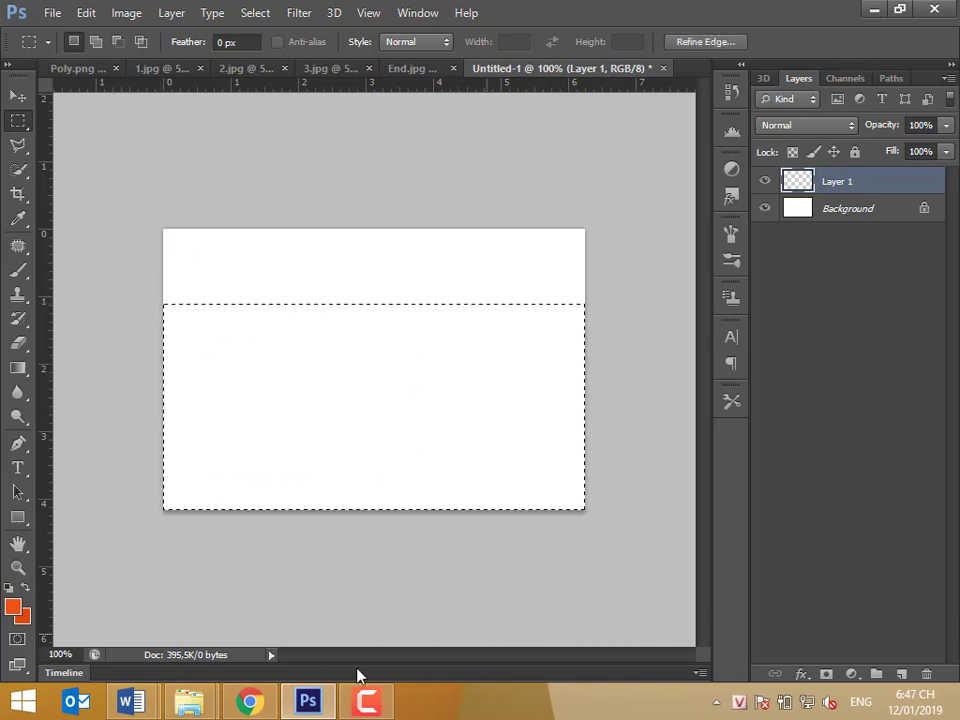
# Fill the selection with a radial foreground-to-background gradient from its lower-left corner to its upper-right corner
pyautogui.click(18, 368)
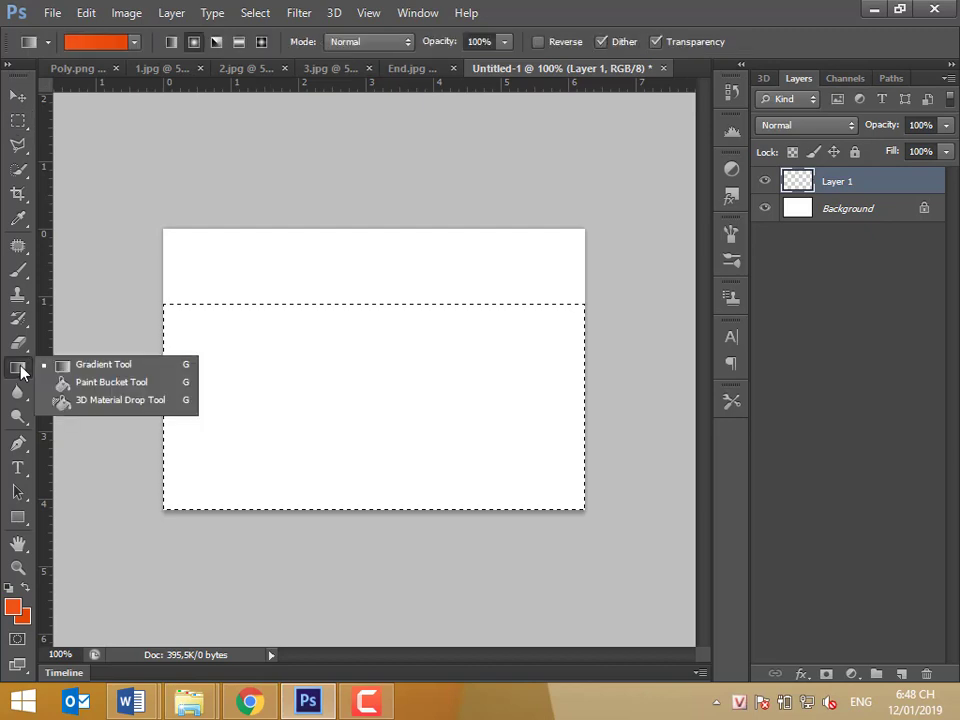
pyautogui.click(118, 367)
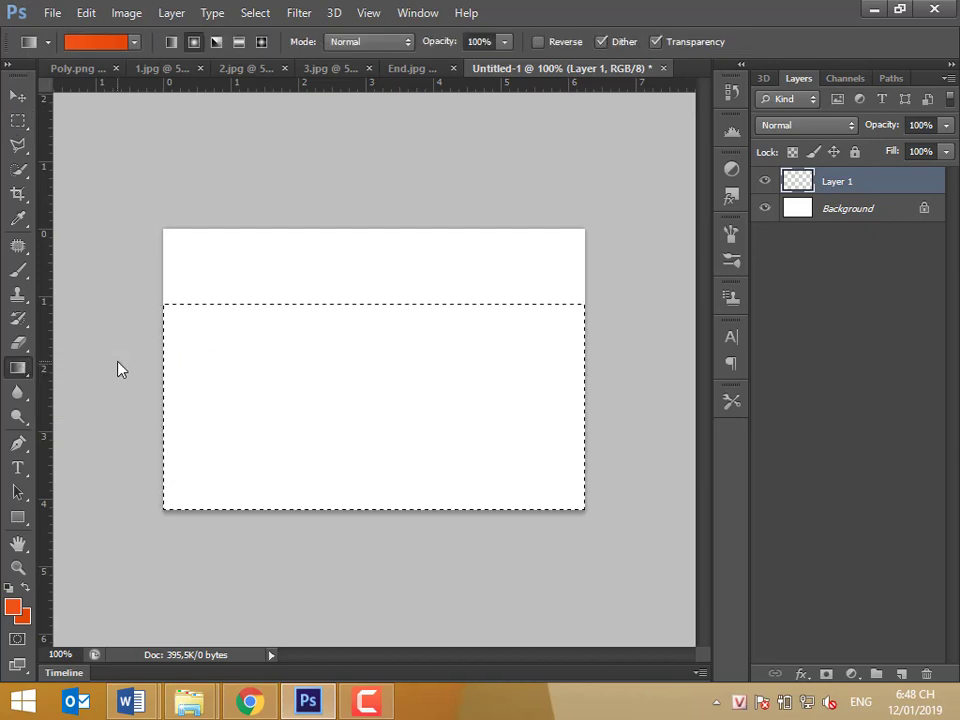
pyautogui.click(136, 45)
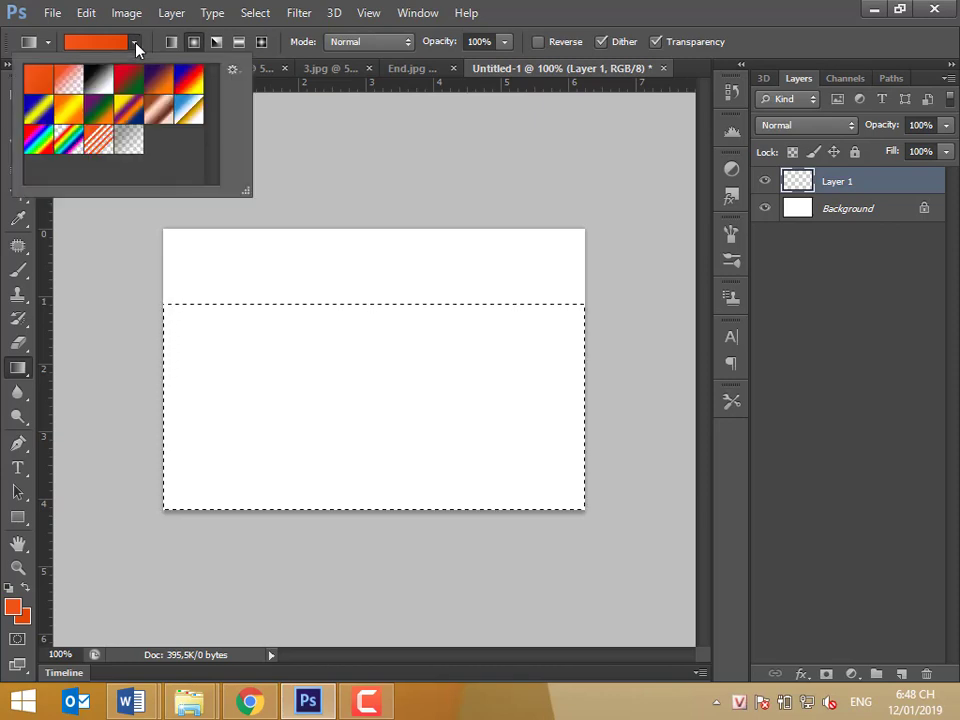
pyautogui.doubleClick(36, 84)
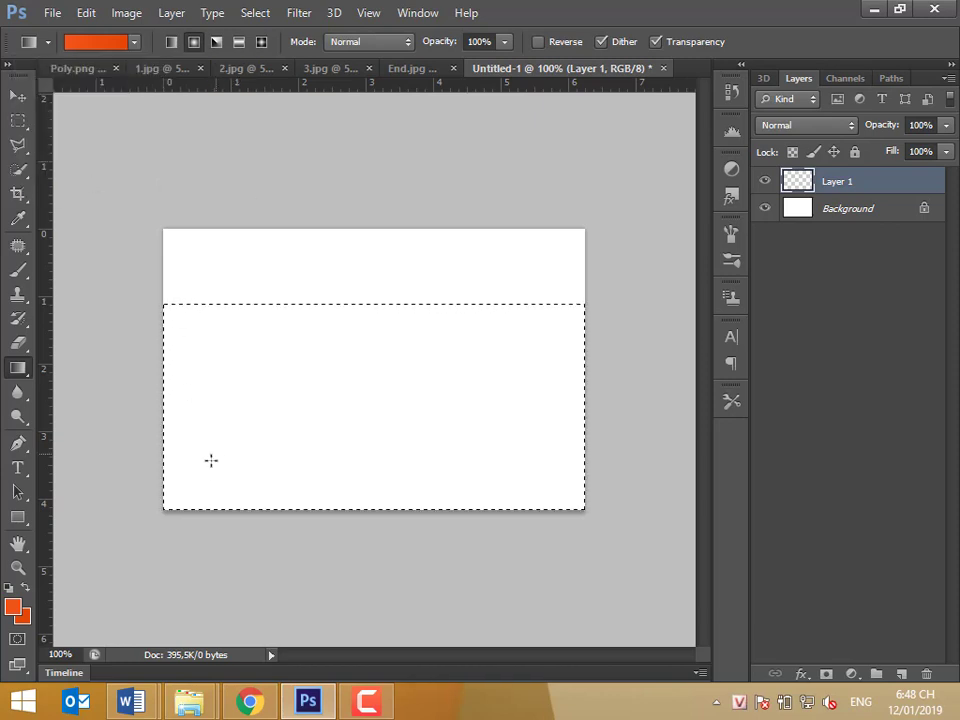
pyautogui.moveTo(165, 504); pyautogui.dragTo(583, 309)
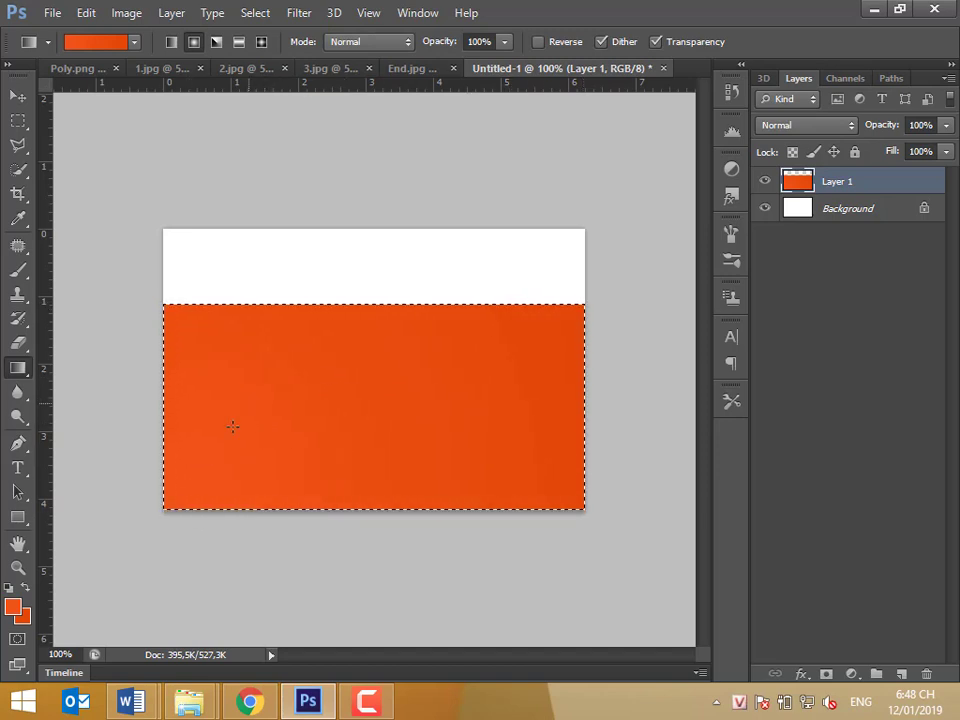
# Change the foreground colour to a lighter, less saturated orange of the same hue
pyautogui.click(13, 606)
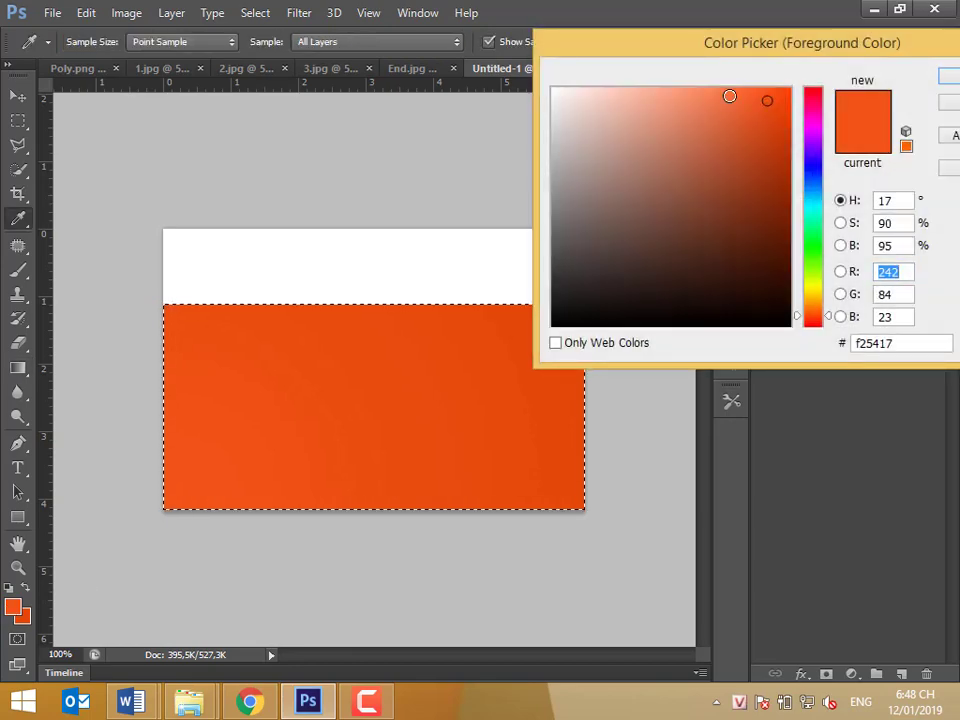
pyautogui.click(747, 100)
pyautogui.click(722, 94)
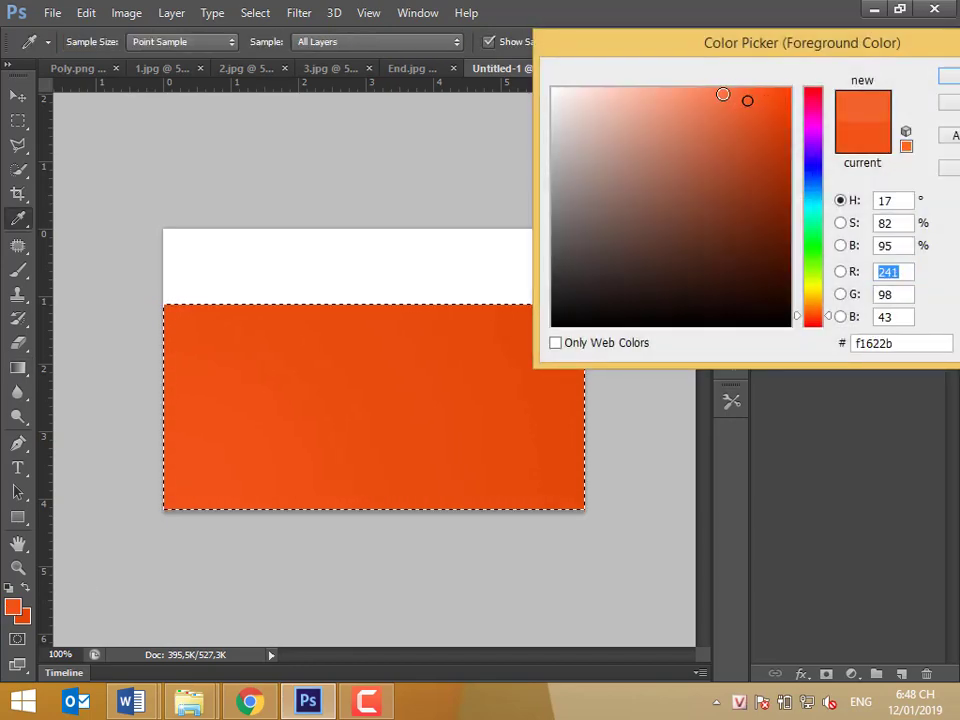
pyautogui.click(948, 78)
# Refill the selection with the radial gradient, lightest at the upper-right corner and darkest at the lower-left, and deselect
pyautogui.press('g')
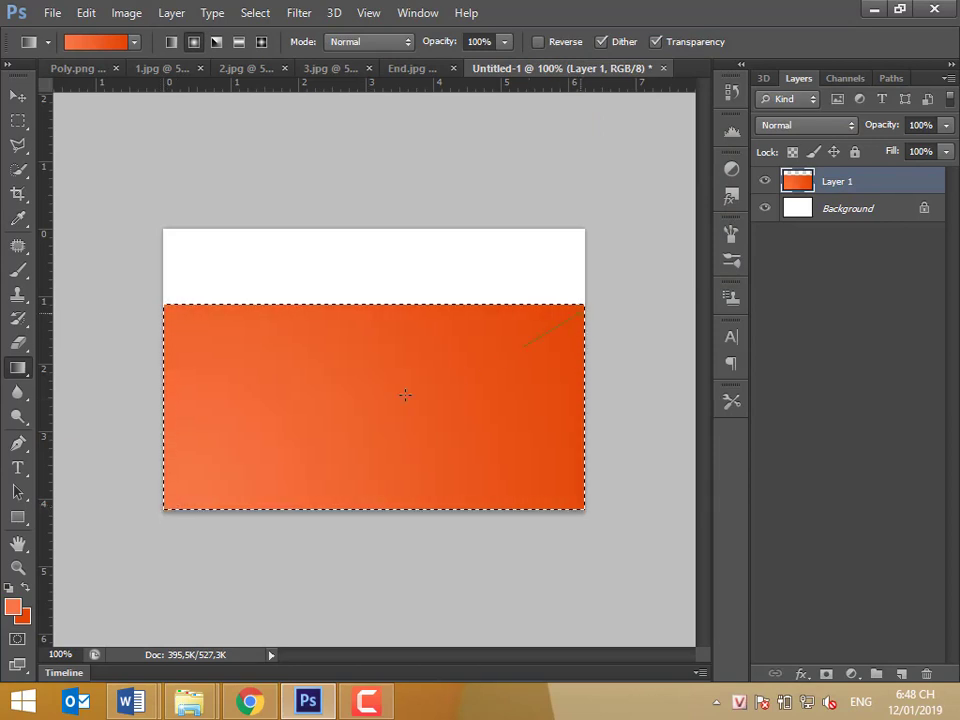
pyautogui.moveTo(165, 503); pyautogui.dragTo(166, 503)
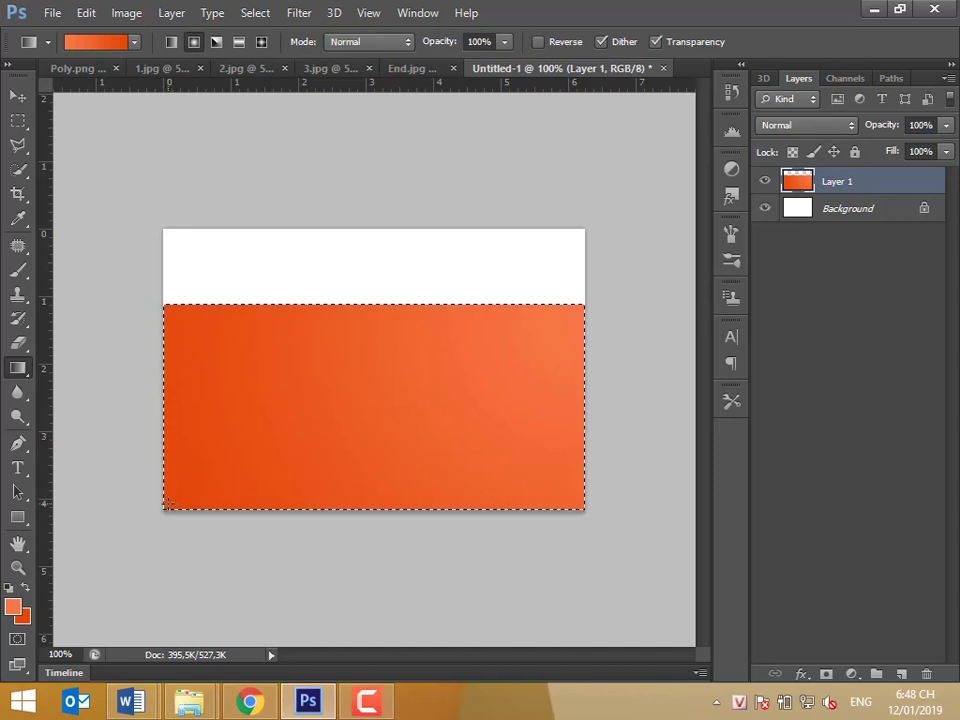
pyautogui.hotkey('ctrl', 'z')
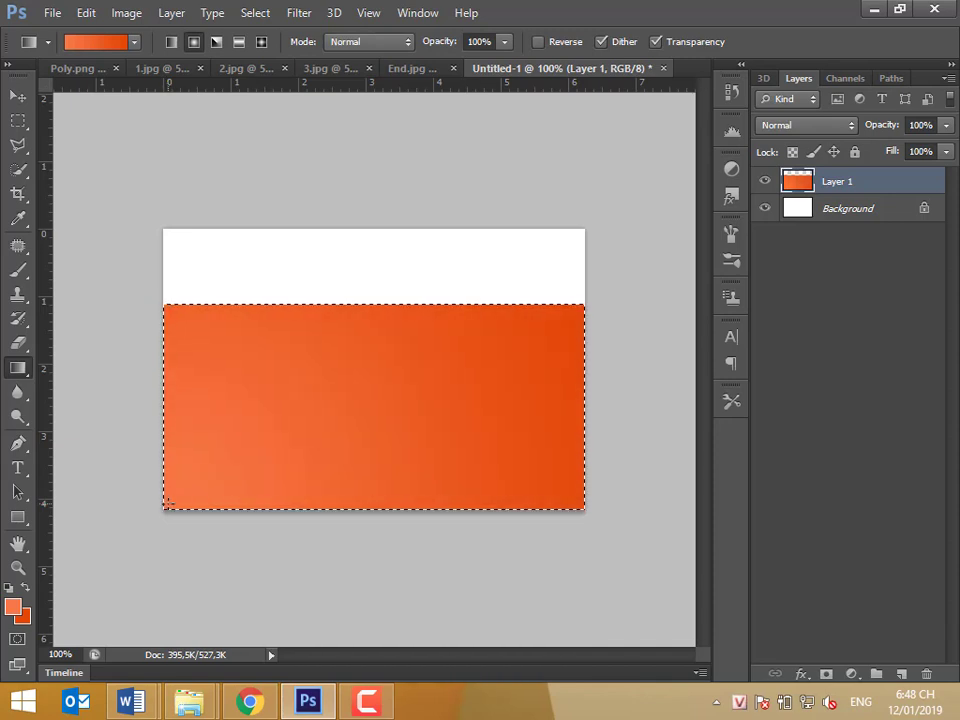
pyautogui.hotkey('ctrl', 'z')
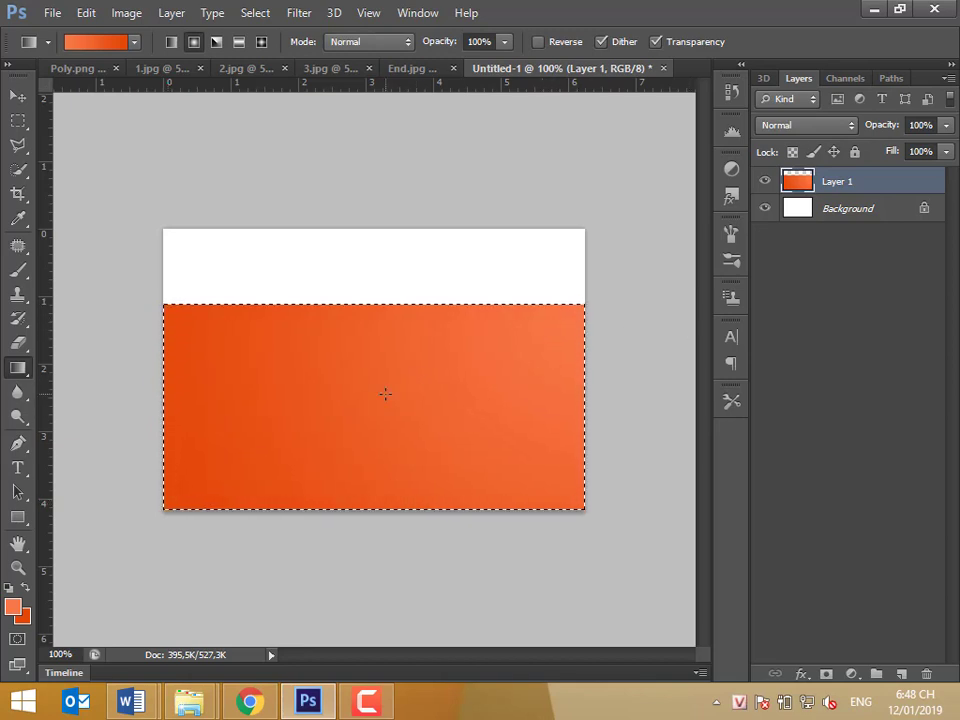
pyautogui.hotkey('ctrl', 'd')
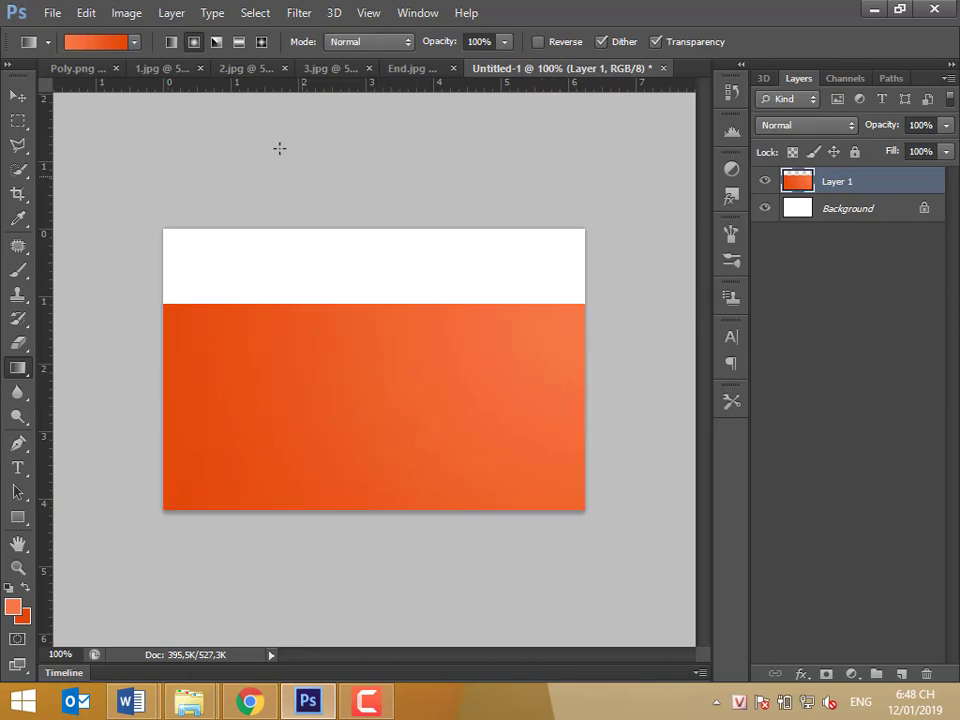
# Start a centre-aligned text line near the upper edge of the orange panel, using the sample poster End.jpg as reference
pyautogui.click(412, 70)
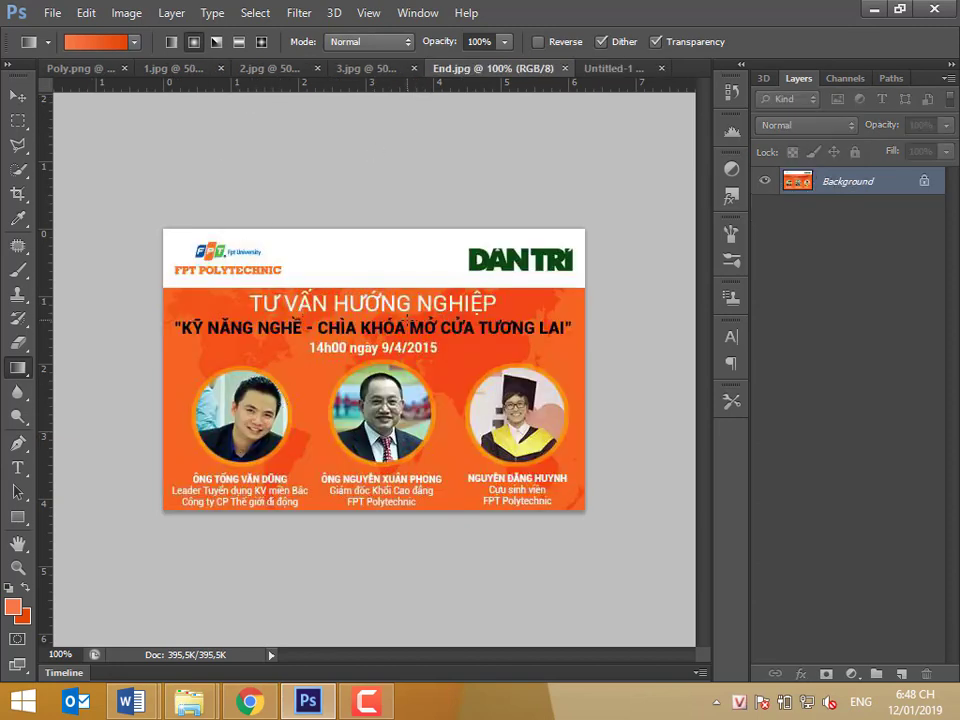
pyautogui.click(609, 69)
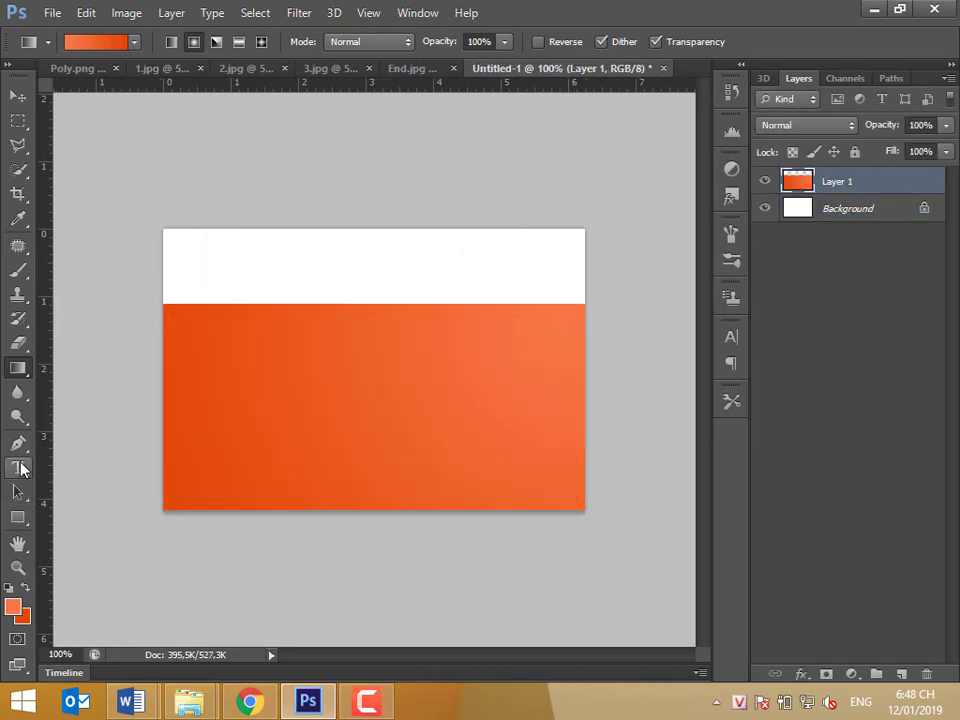
pyautogui.click(20, 468)
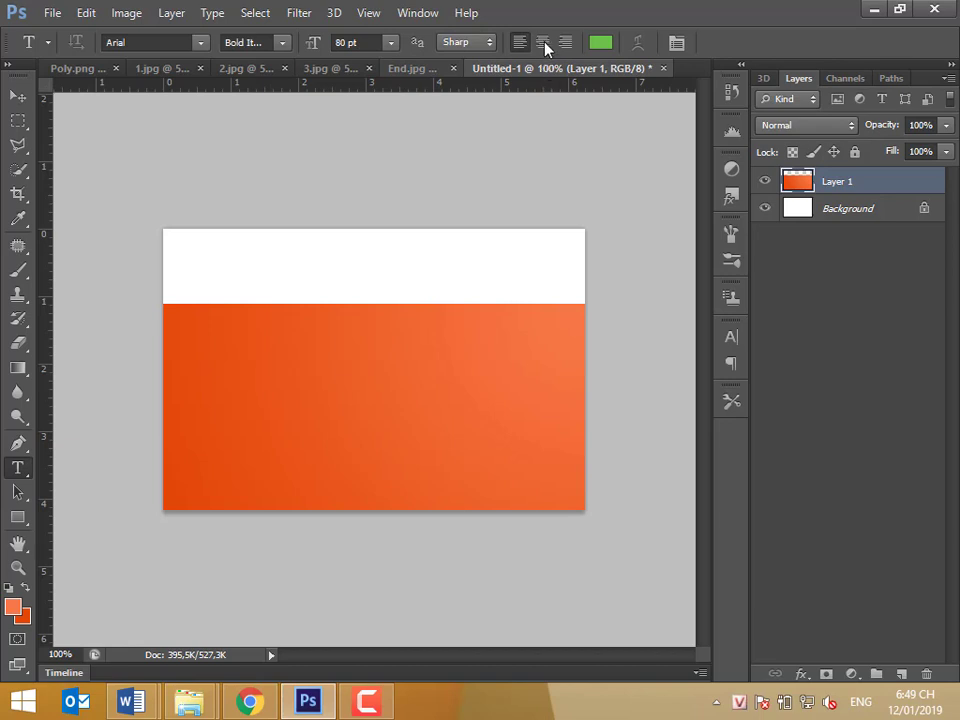
pyautogui.hotkey('ctrl', 'shift', 'Tab')
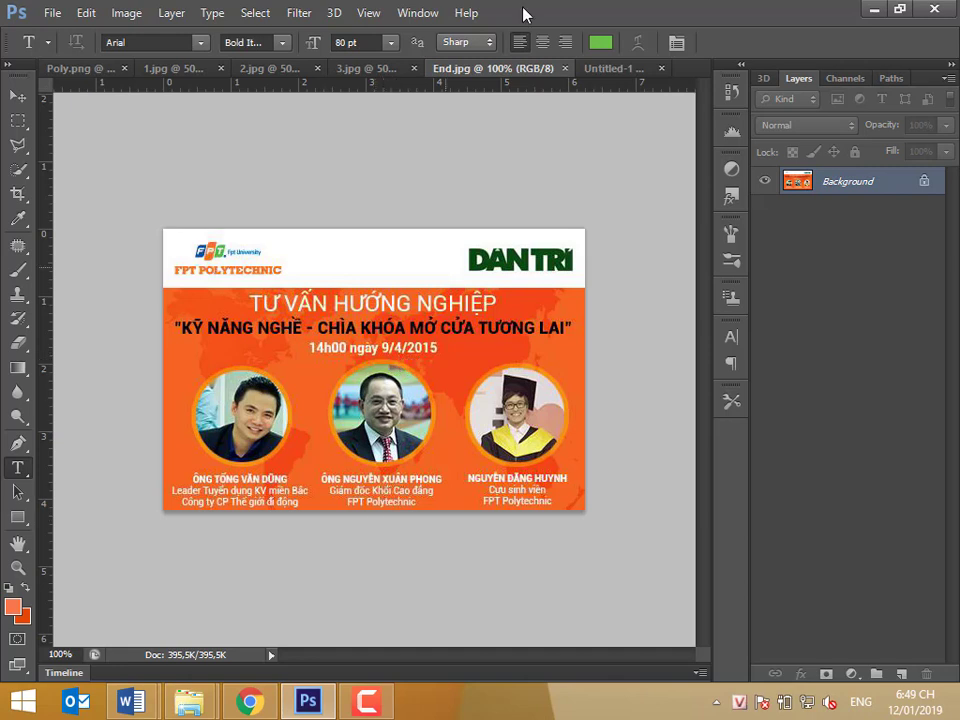
pyautogui.click(599, 72)
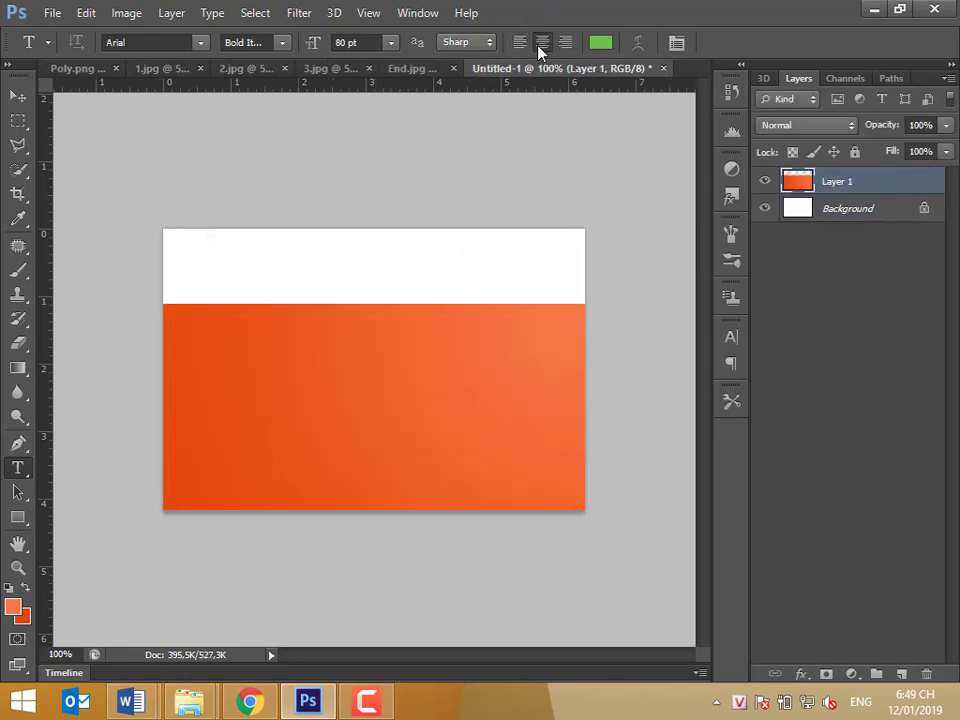
pyautogui.click(370, 335)
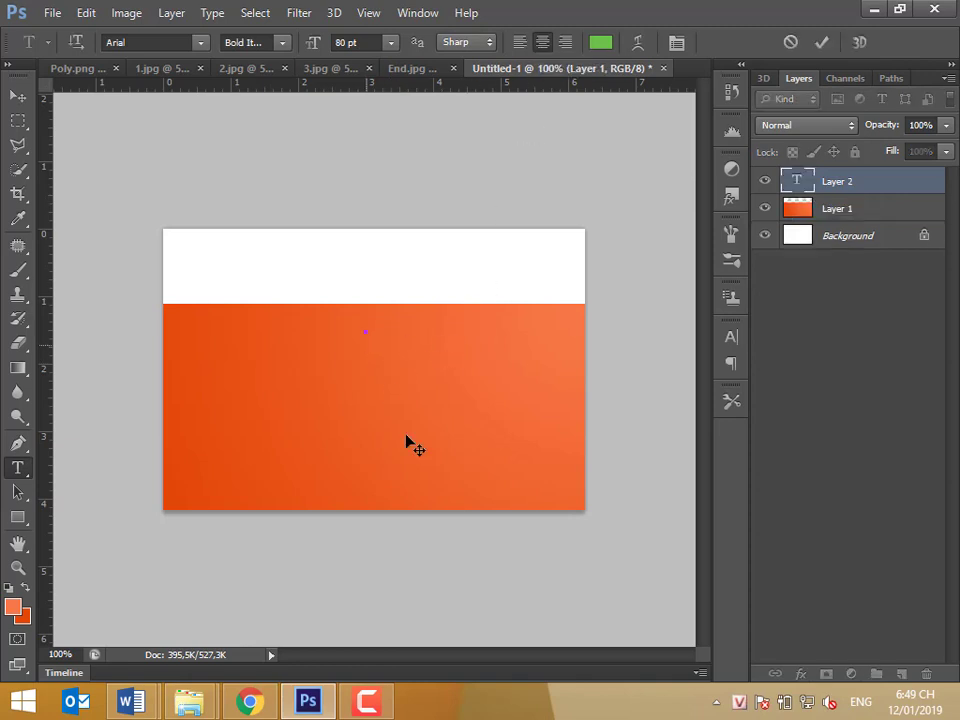
pyautogui.rightClick(742, 702)
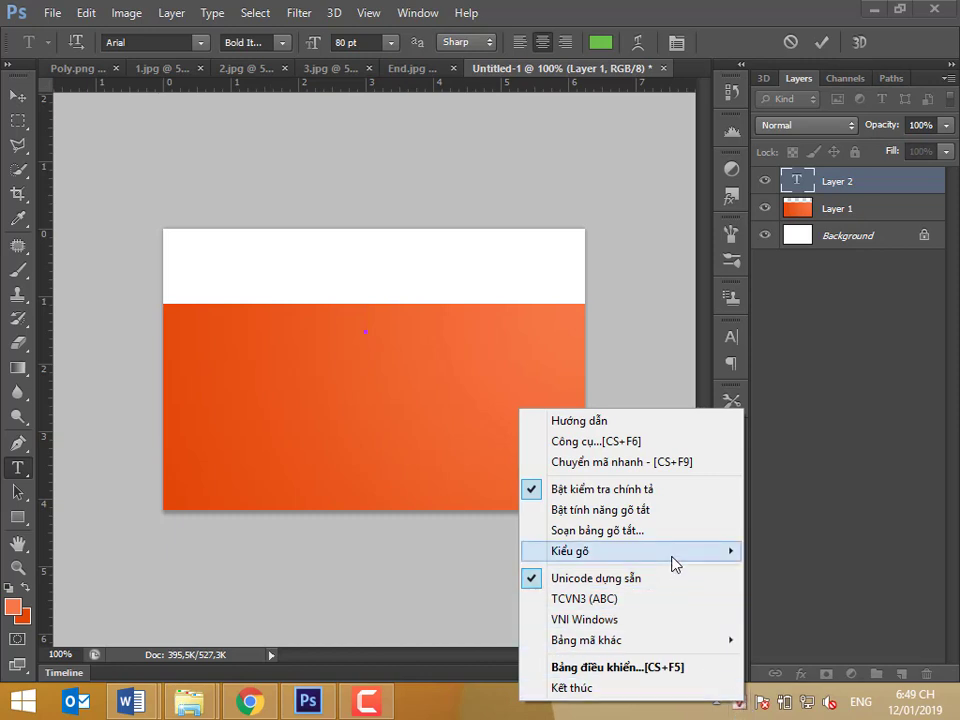
pyautogui.moveTo(675, 563)
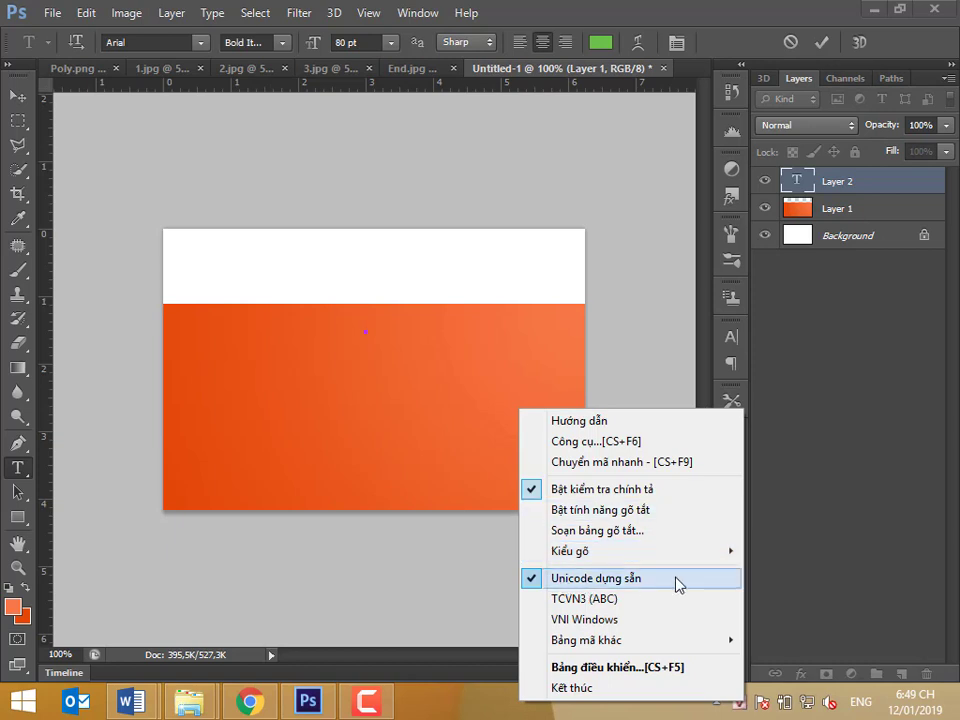
pyautogui.click(386, 330)
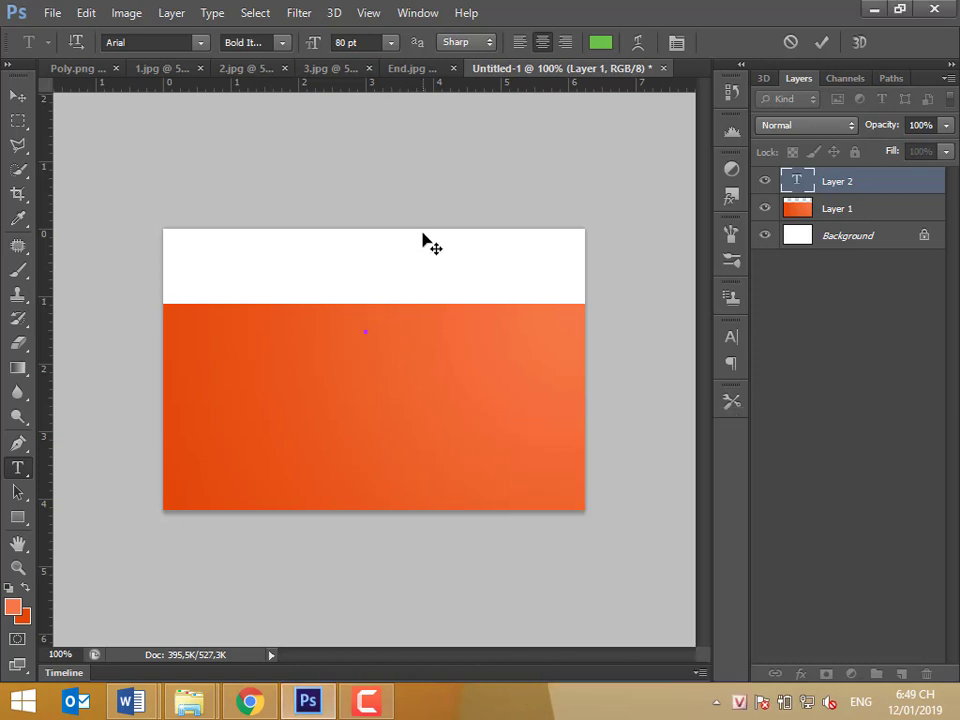
# Set the font size of the new text line to 48 pt
pyautogui.click(137, 42)
pyautogui.click(391, 42)
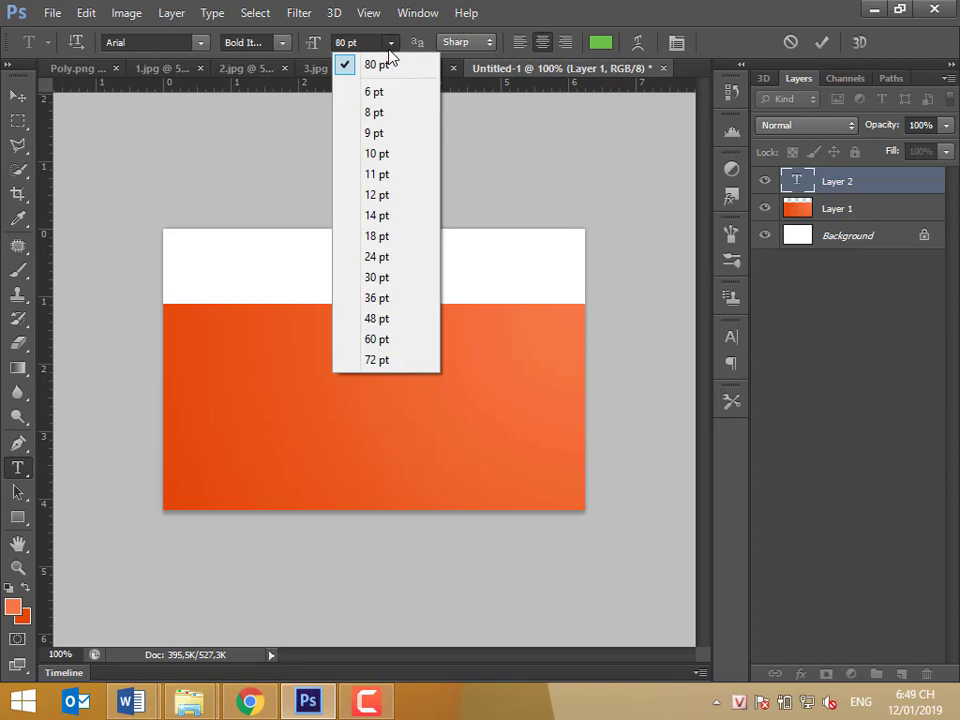
pyautogui.click(376, 318)
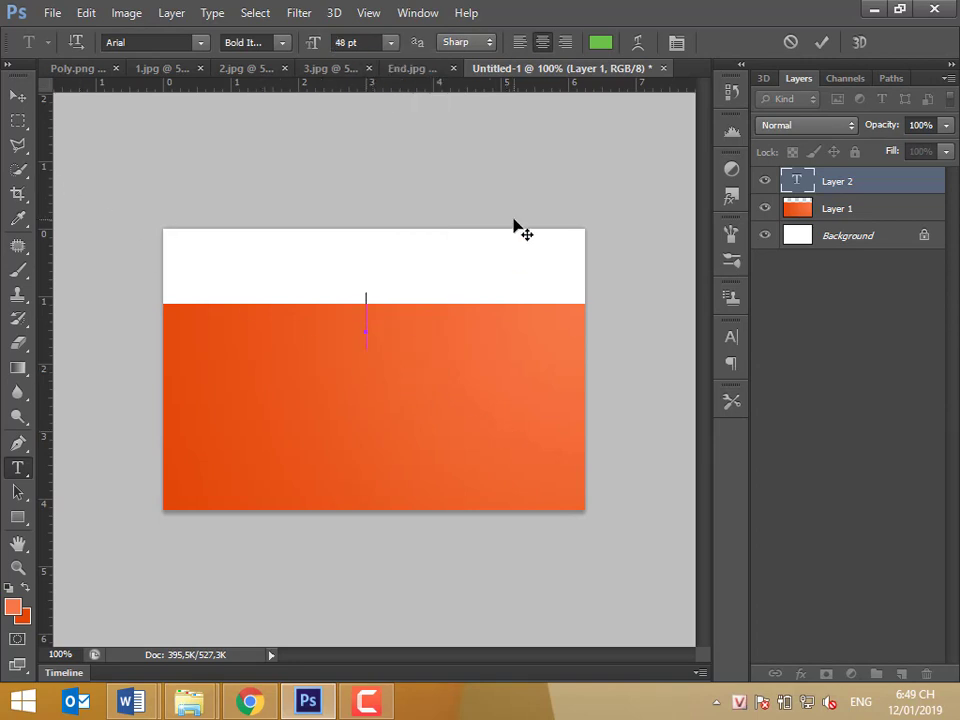
# Try to enter the title in Vietnamese typing style as "TUW VAAN" and erase it back to the first letter
pyautogui.write('TUW')
pyautogui.press('BackSpace')
pyautogui.press('BackSpace')
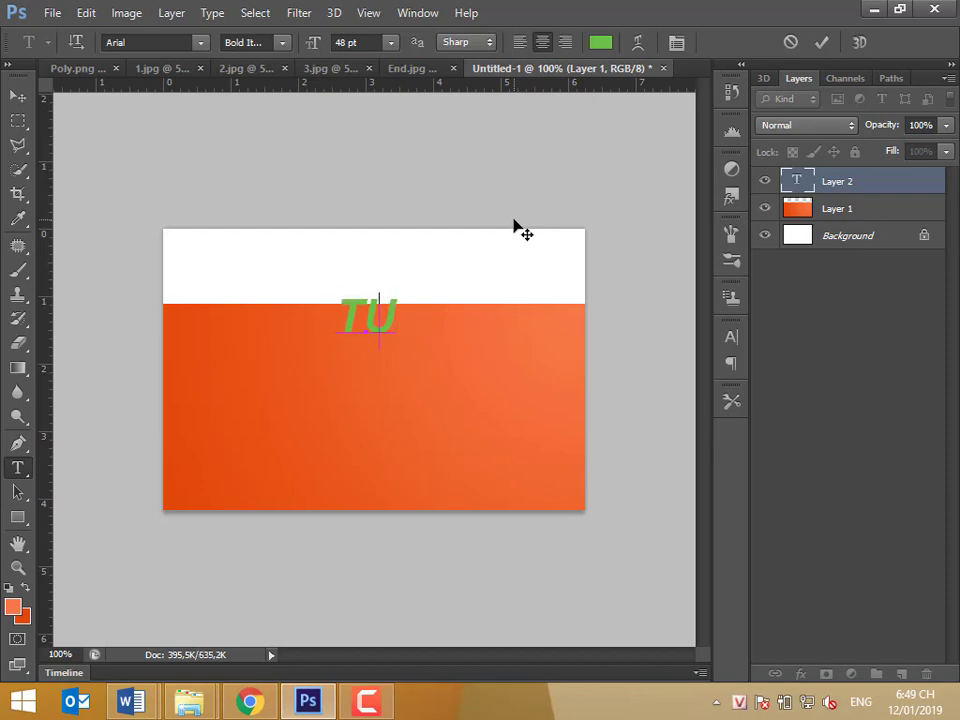
pyautogui.press('BackSpace')
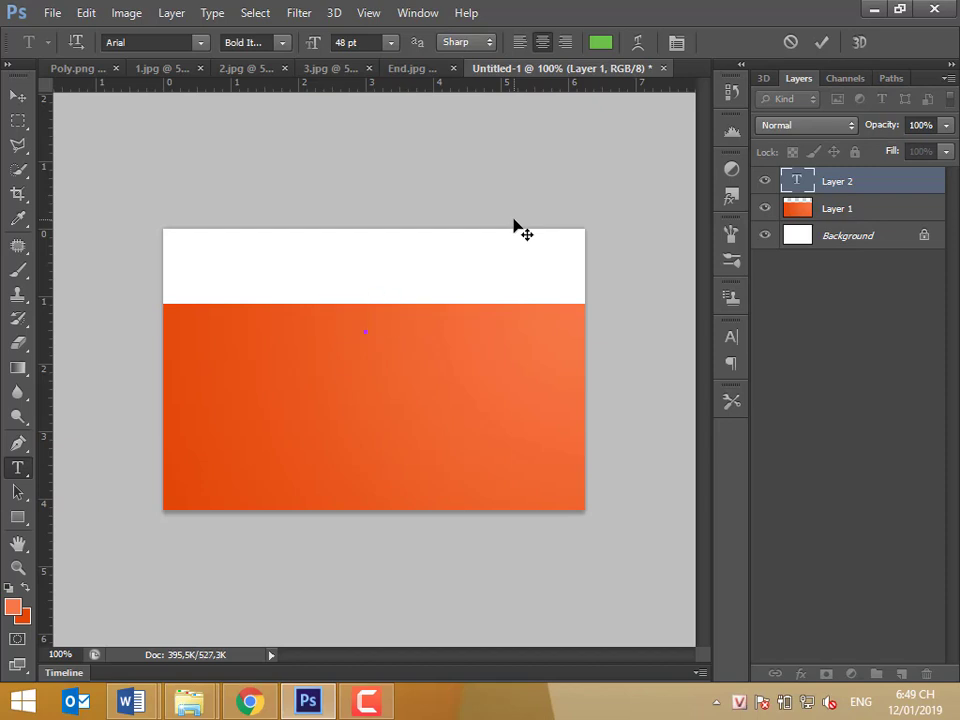
pyautogui.write('TUW')
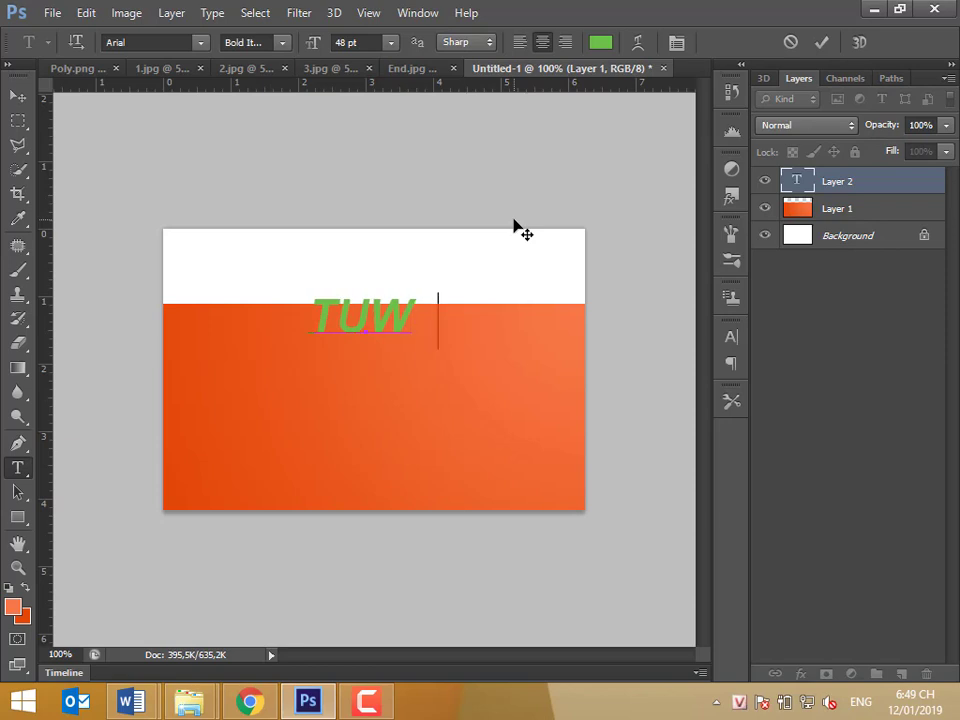
pyautogui.write(' VAAN')
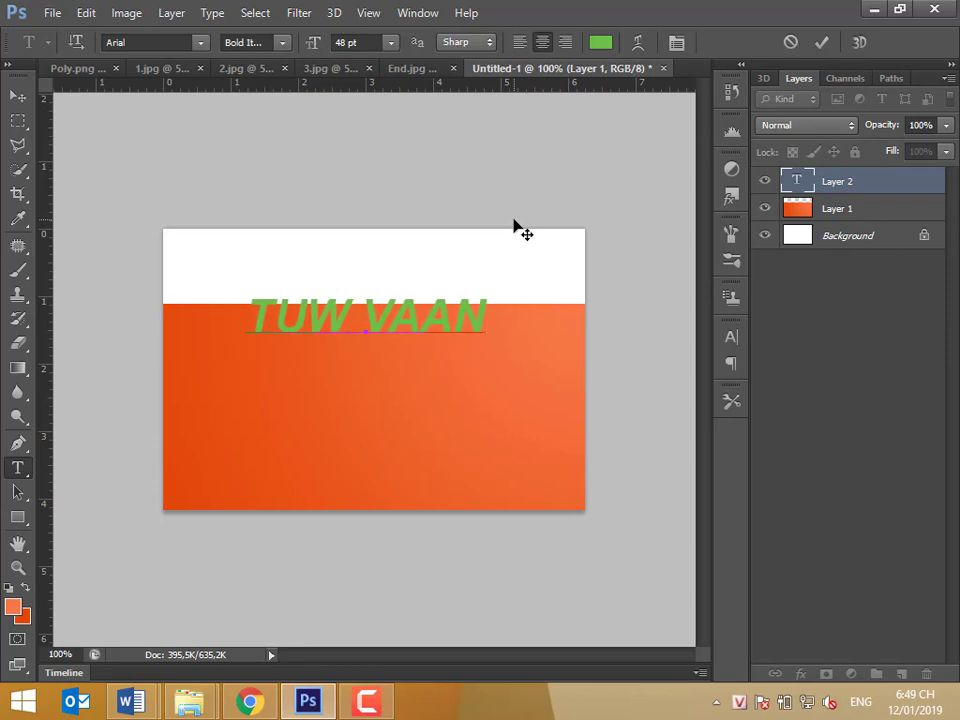
pyautogui.press('BackSpace')
pyautogui.press('BackSpace')
pyautogui.press('BackSpace')
pyautogui.press('BackSpace')
pyautogui.press('BackSpace')
pyautogui.press('BackSpace')
pyautogui.press('BackSpace')
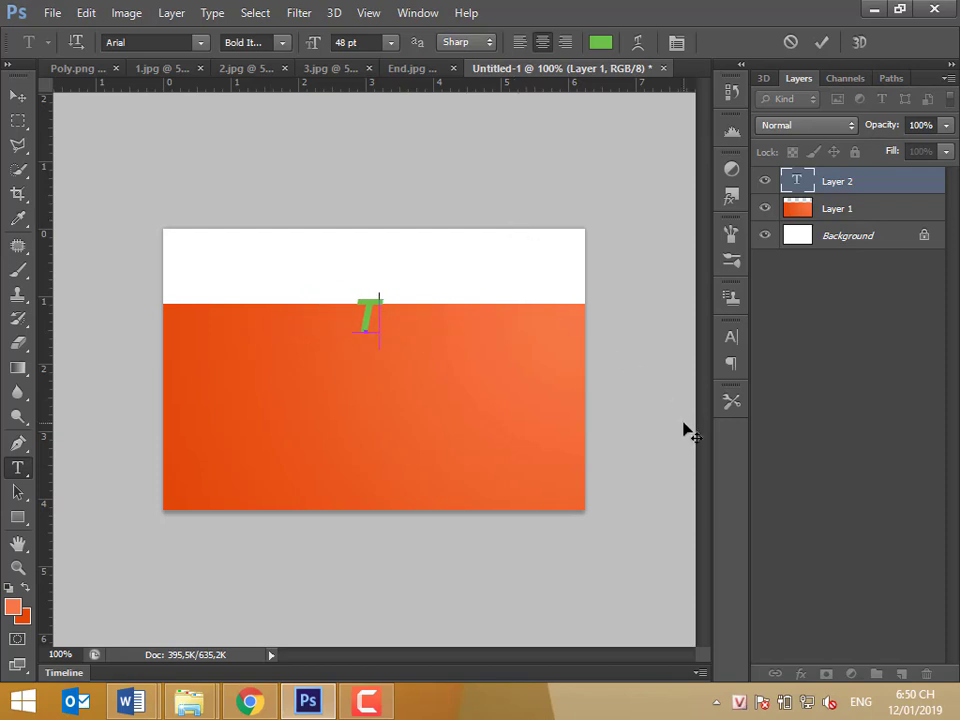
# Complete the title without accents as "TU VAN TUYEN SINH", leaving the document unsaved
pyautogui.write('U')
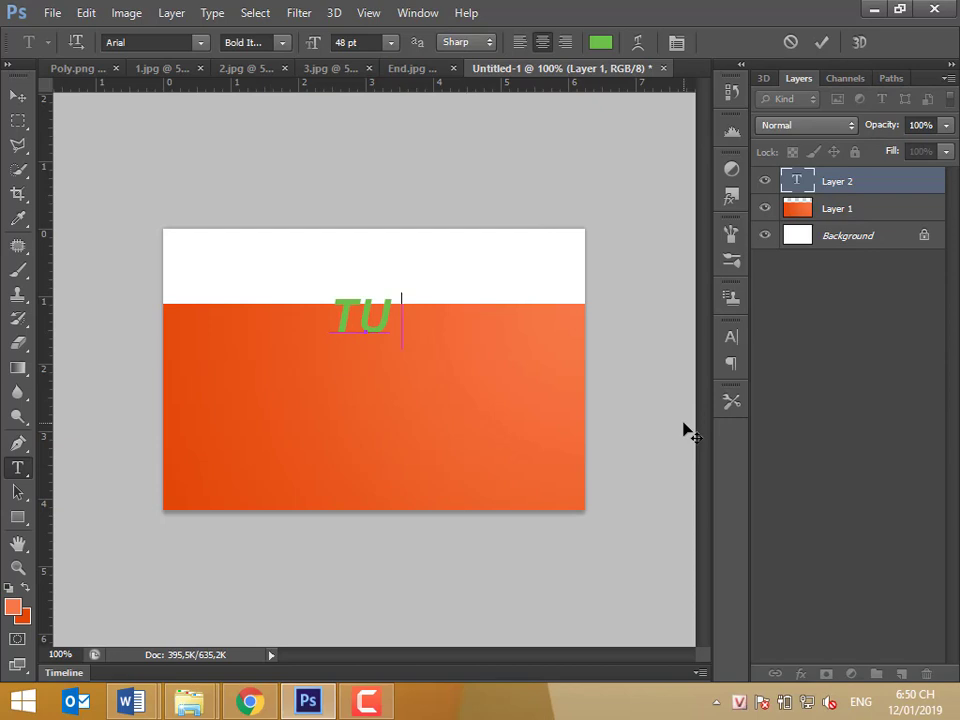
pyautogui.write(' VAN')
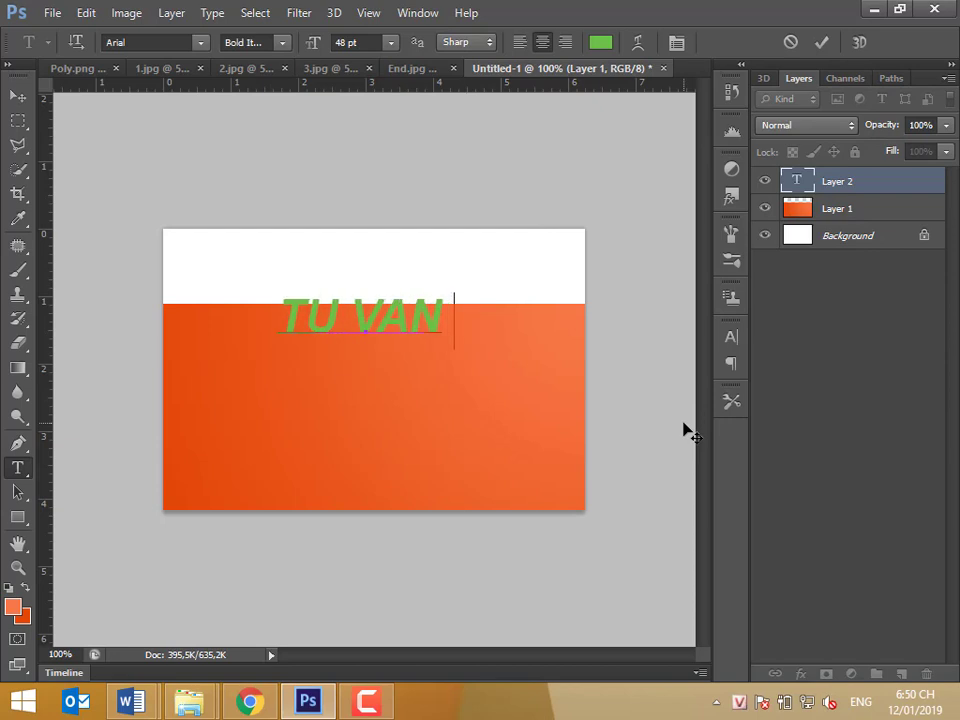
pyautogui.write(' TUYEN SINH')
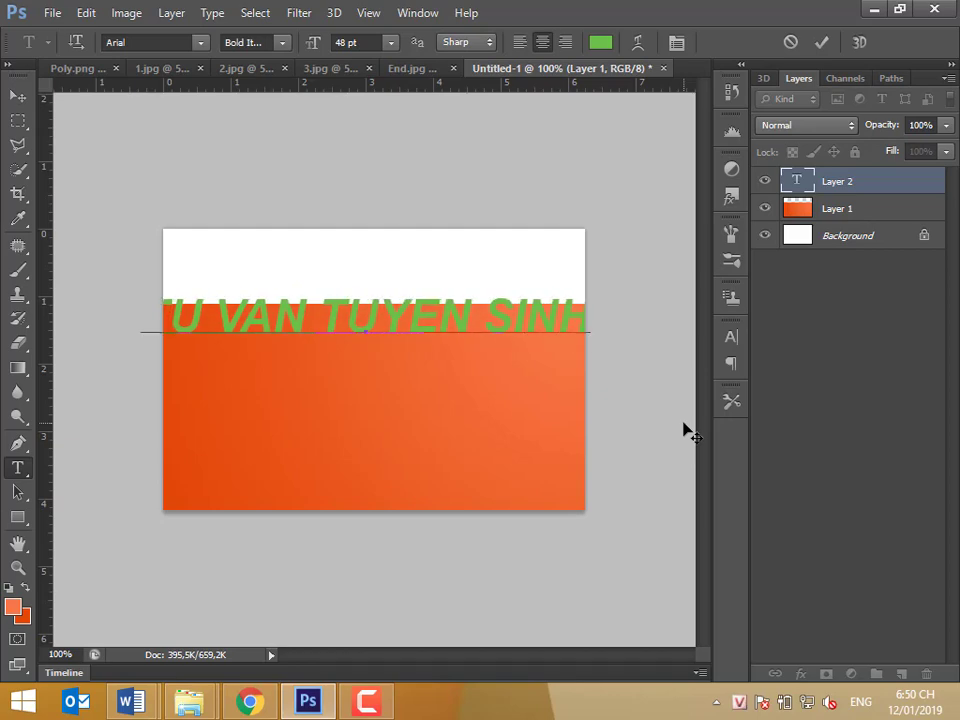
pyautogui.hotkey('ctrl', 's')
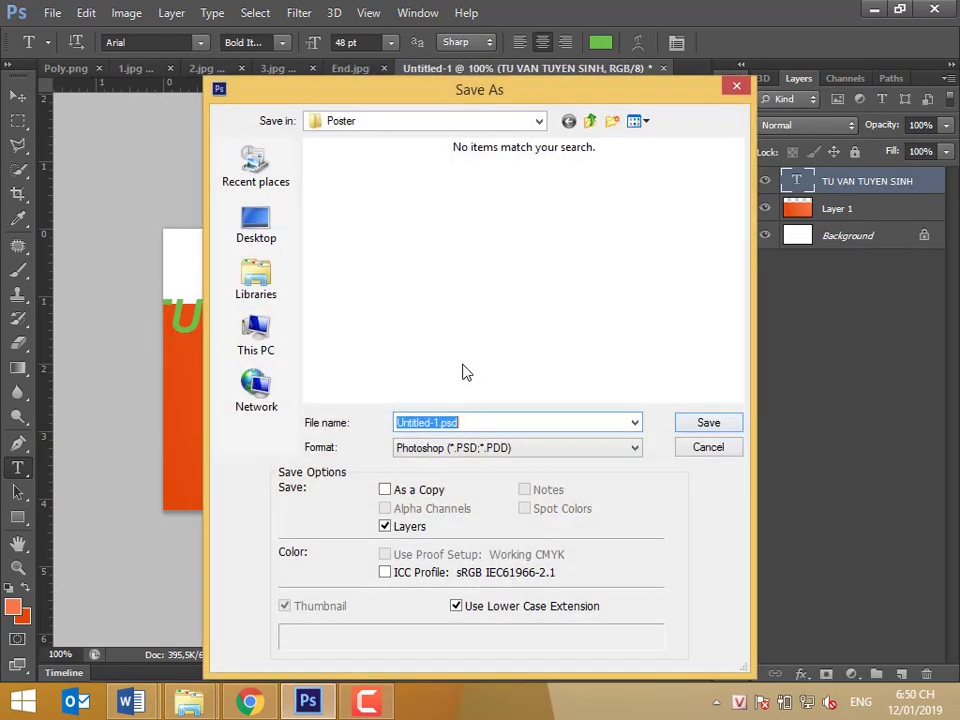
pyautogui.press('Escape')
# Set the whole title to 30 pt and move it slightly down to centre it near the orange panel's upper edge
pyautogui.click(499, 340)
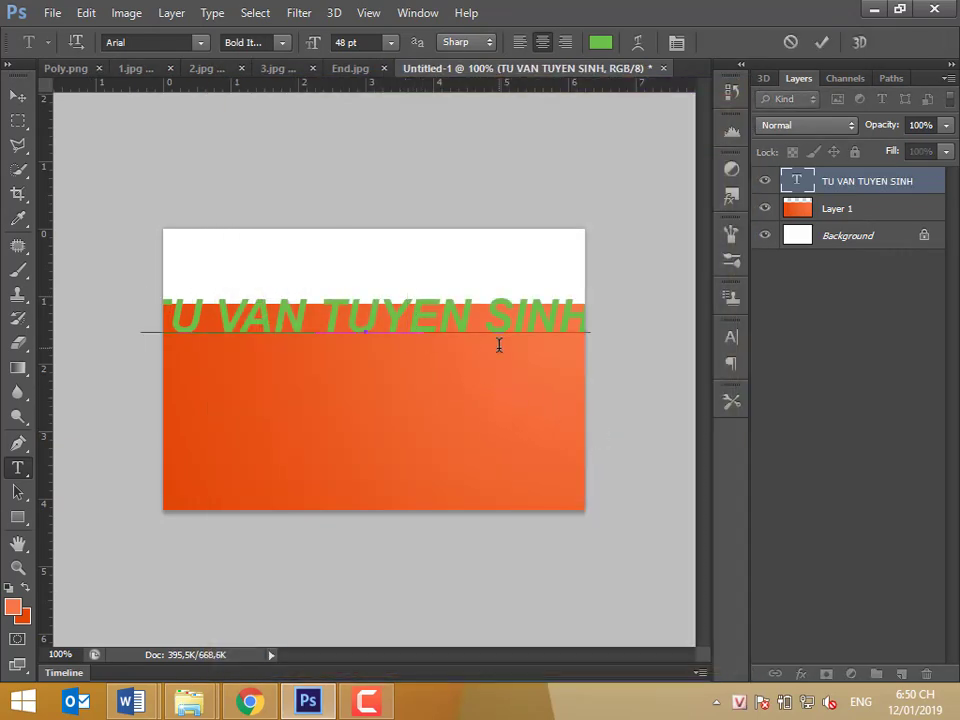
pyautogui.hotkey('ctrl', 'a')
pyautogui.click(390, 43)
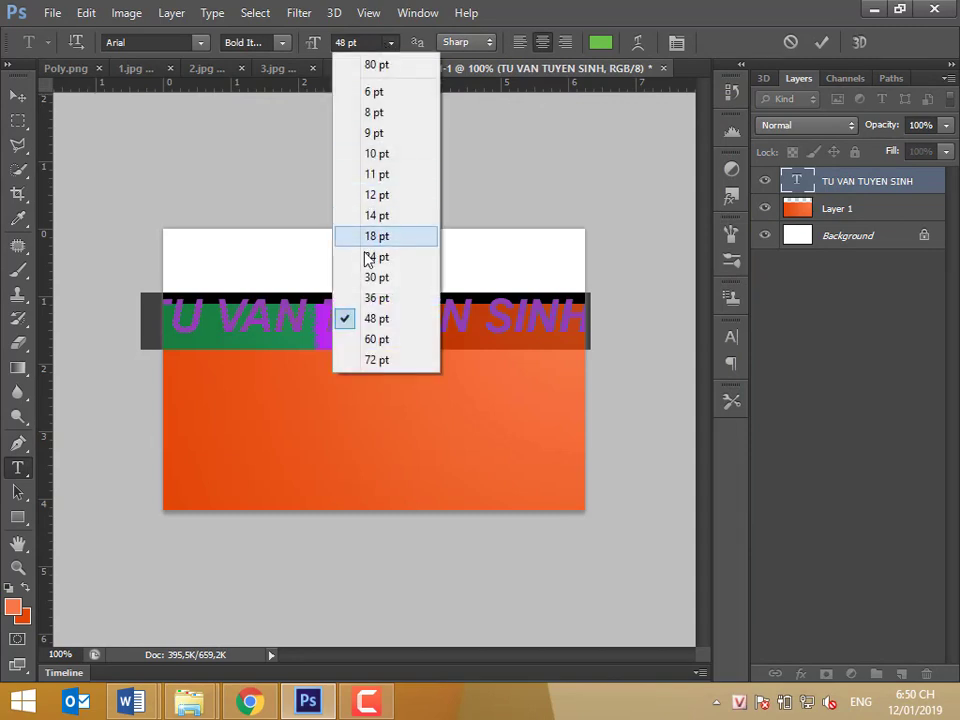
pyautogui.click(368, 277)
pyautogui.click(18, 95)
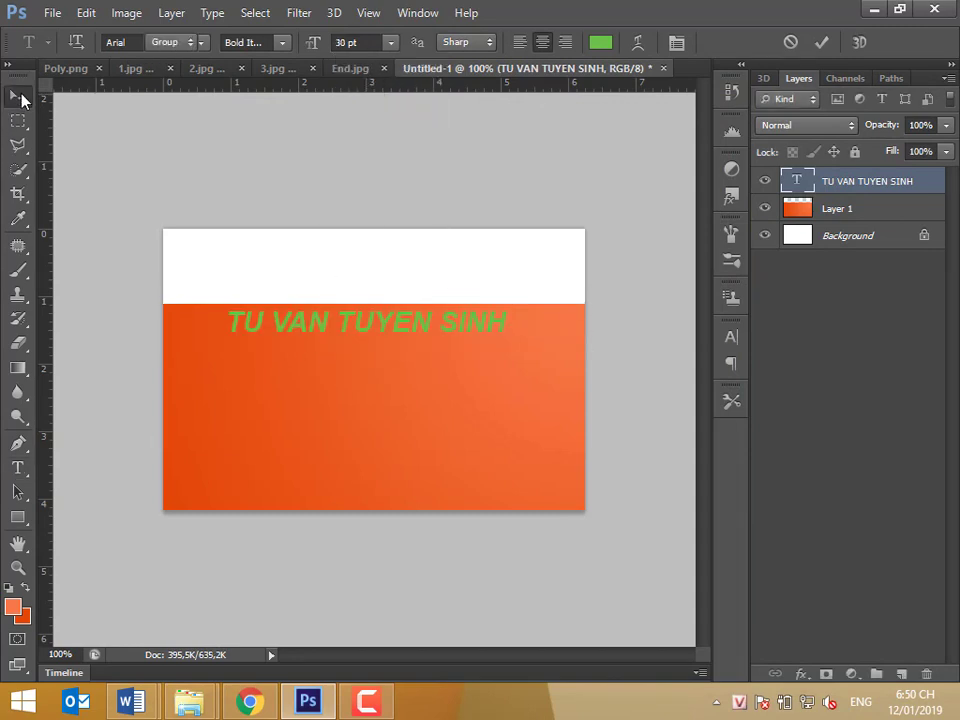
pyautogui.moveTo(421, 331); pyautogui.dragTo(441, 335)
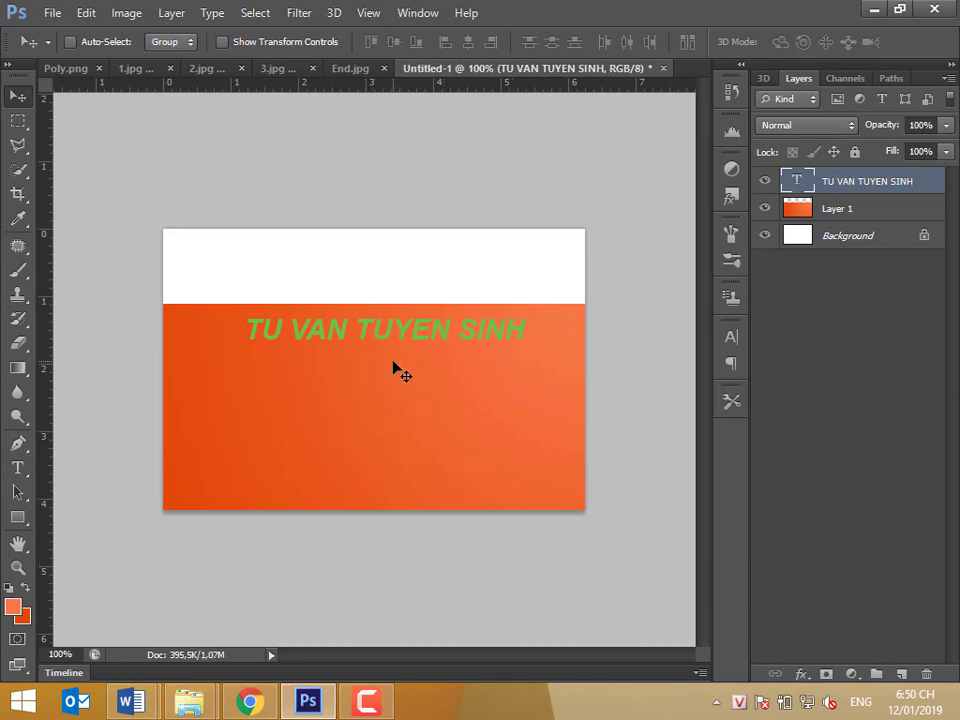
# Change the title's text colour to bright yellow, fff600
pyautogui.click(18, 468)
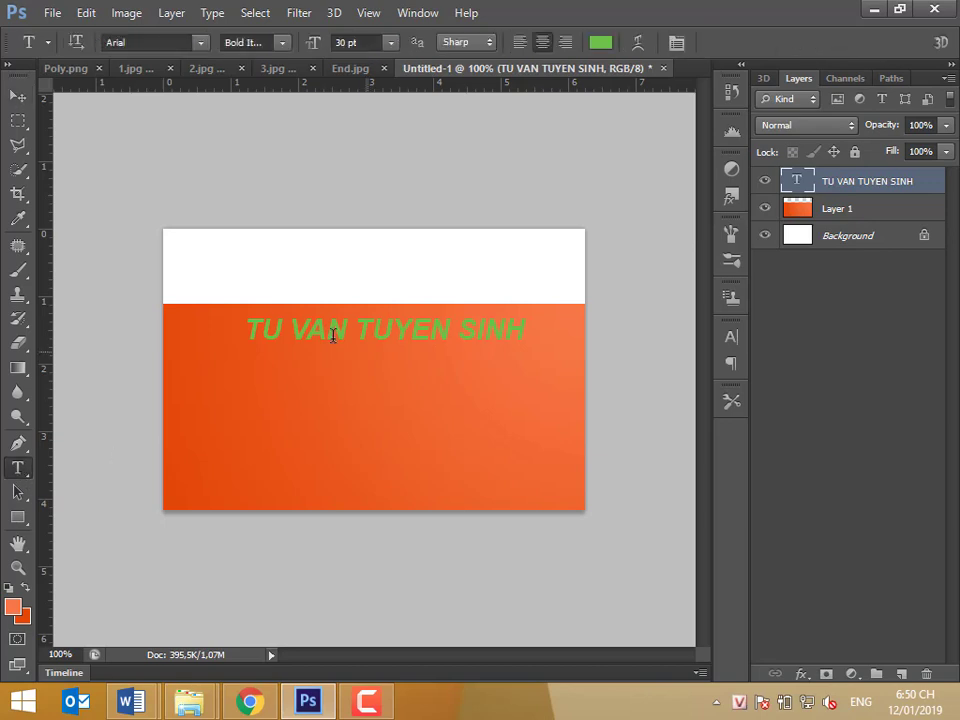
pyautogui.click(601, 43)
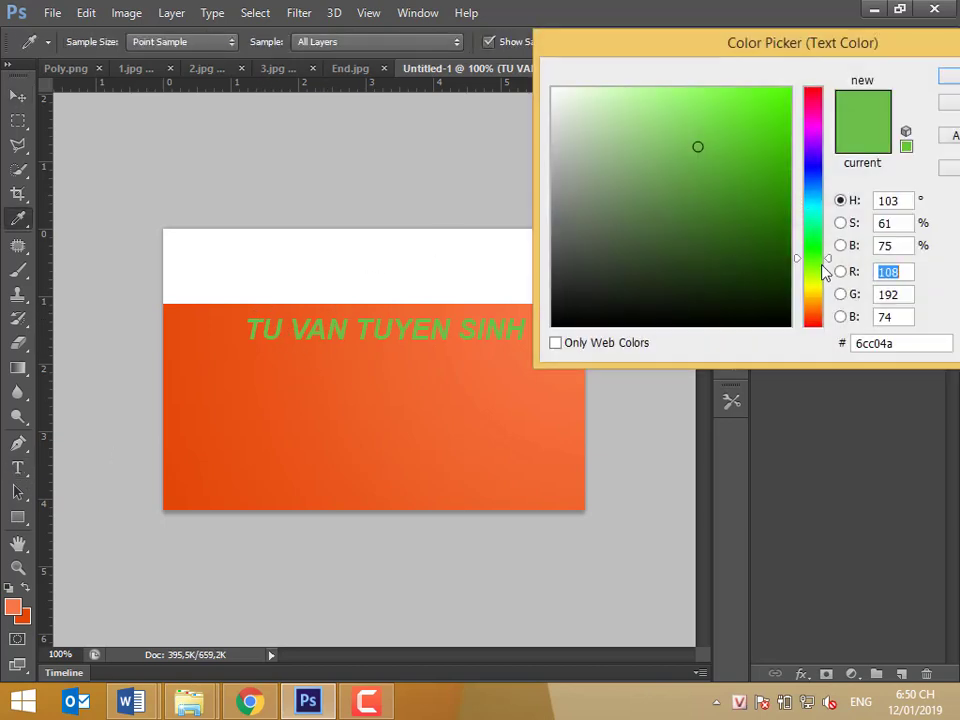
pyautogui.click(815, 290)
pyautogui.click(789, 89)
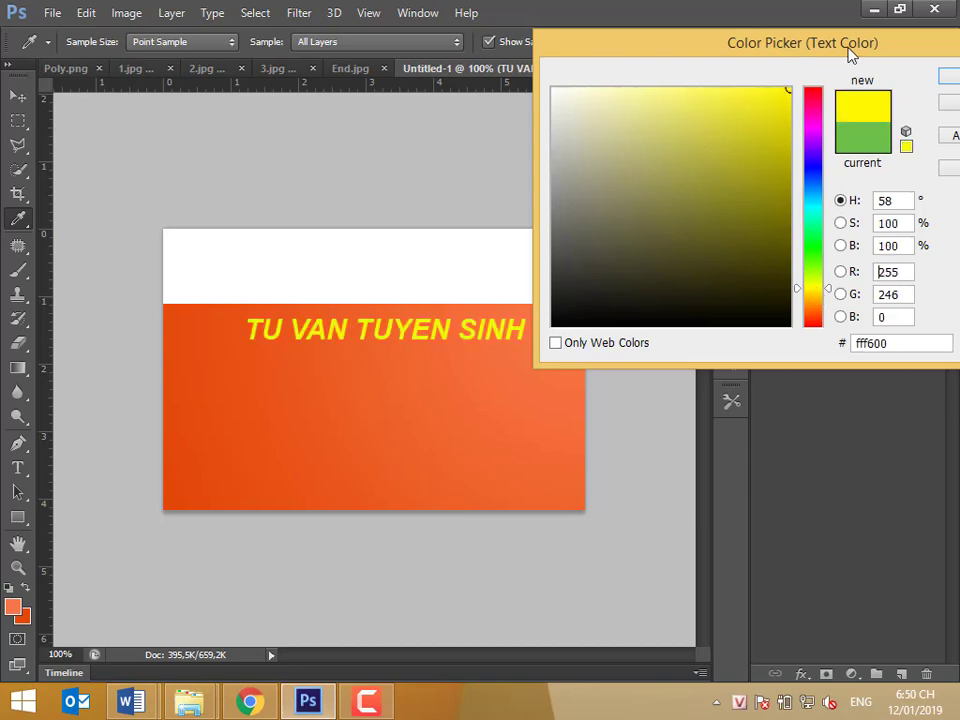
pyautogui.click(944, 86)
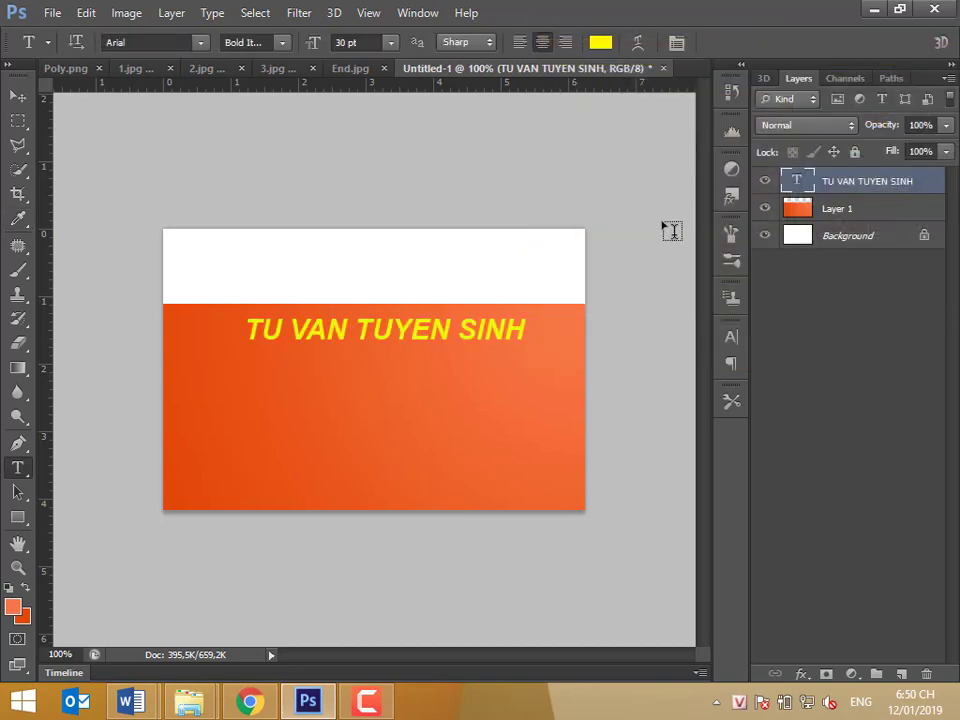
pyautogui.click(18, 95)
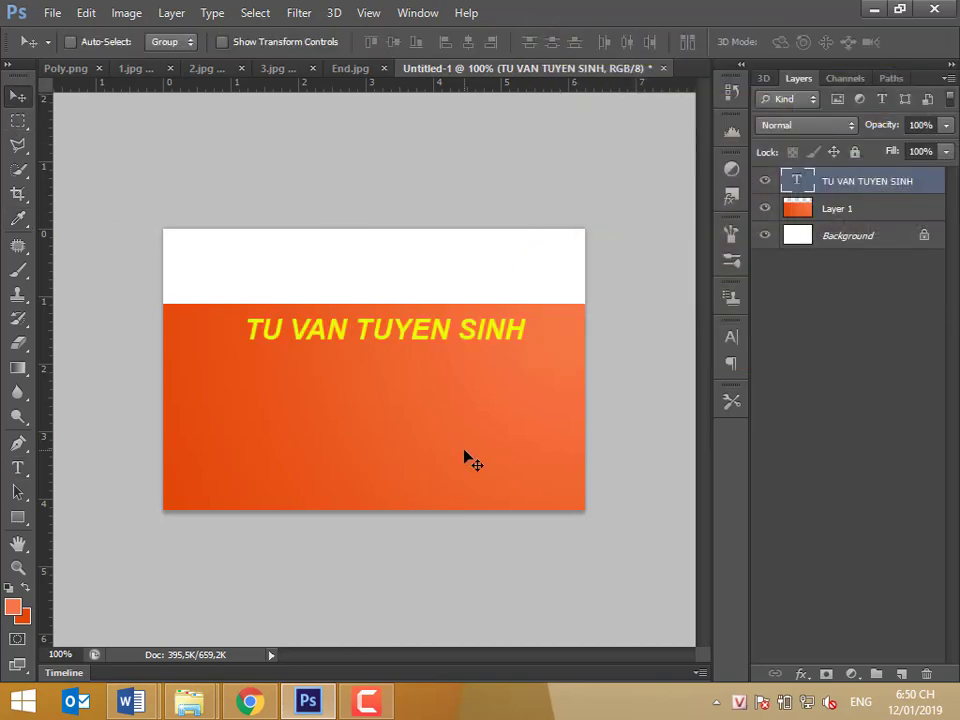
# Check the circular portraits in End.jpg, and copy the photo from 1.jpg into the untitled poster document above the title
pyautogui.click(337, 70)
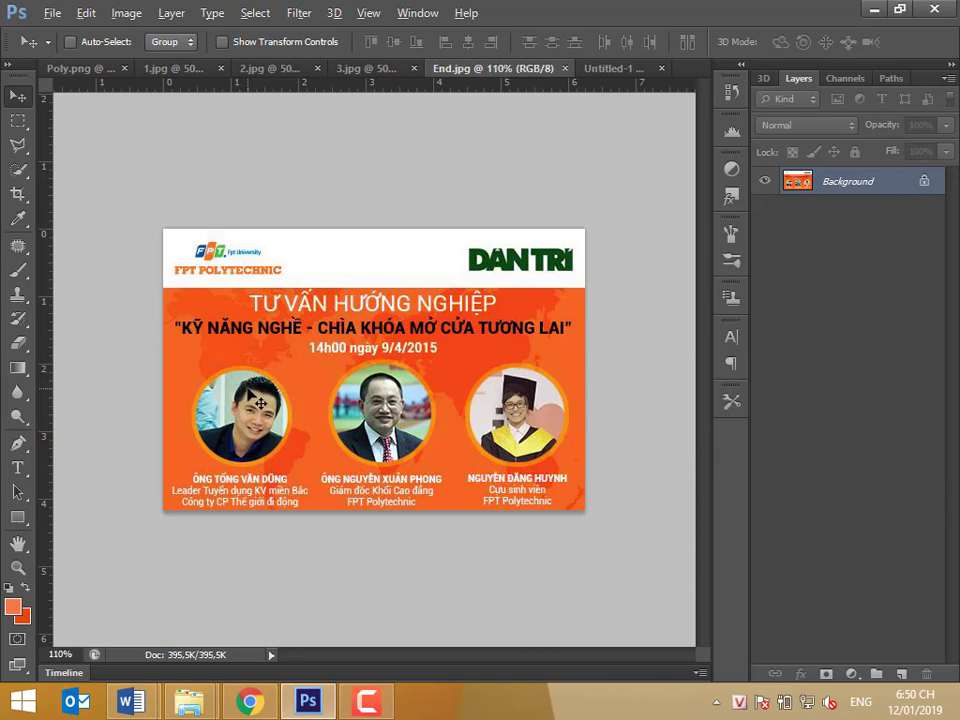
pyautogui.scroll(3, 186, 374)
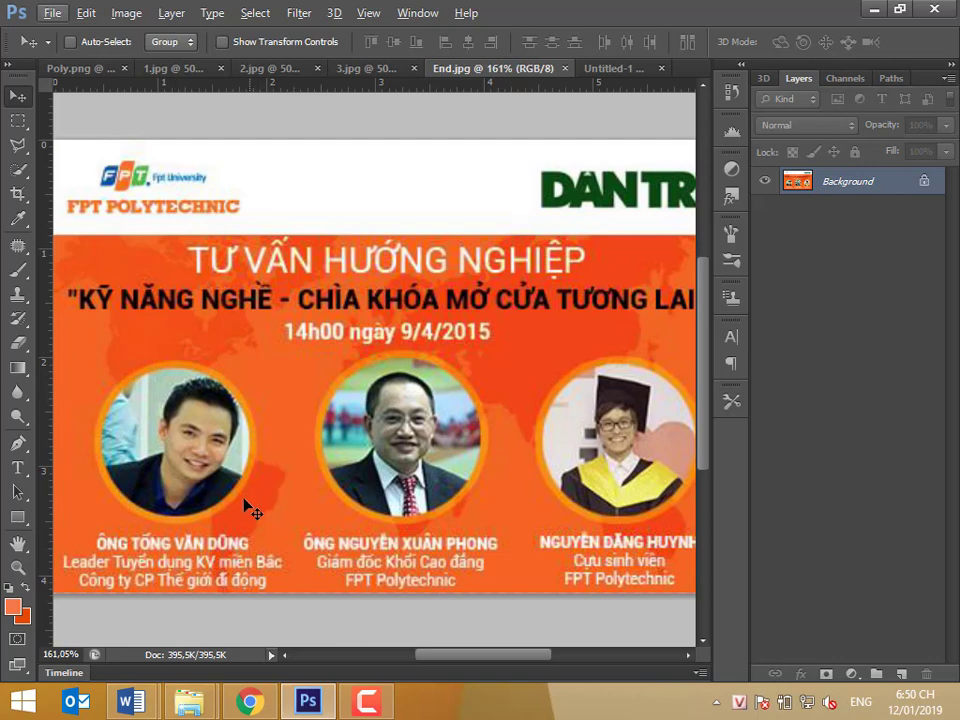
pyautogui.click(622, 70)
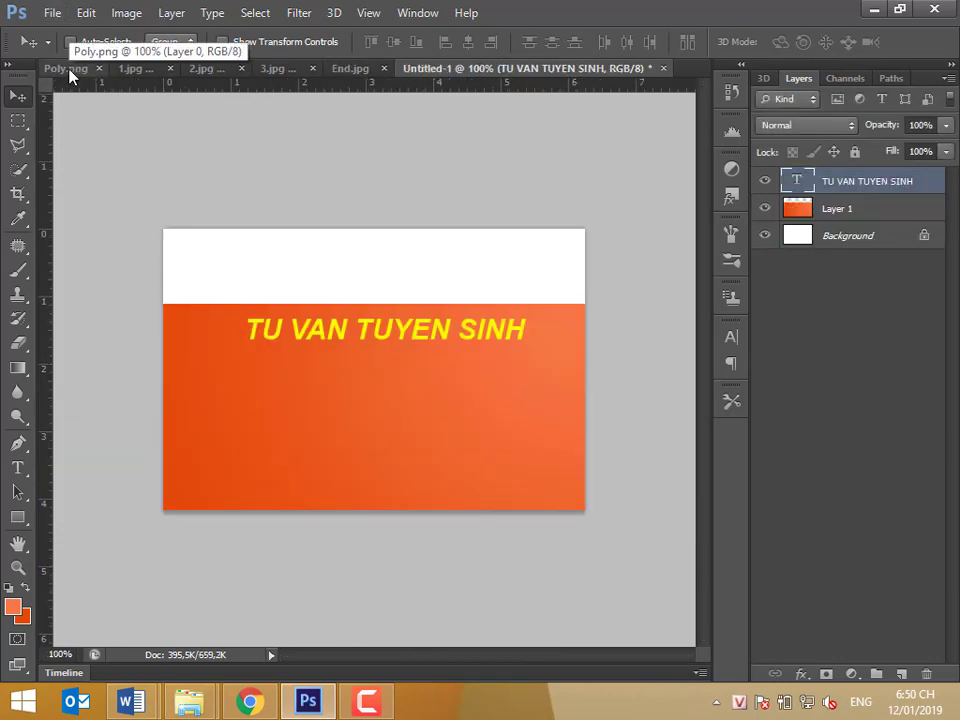
pyautogui.click(132, 72)
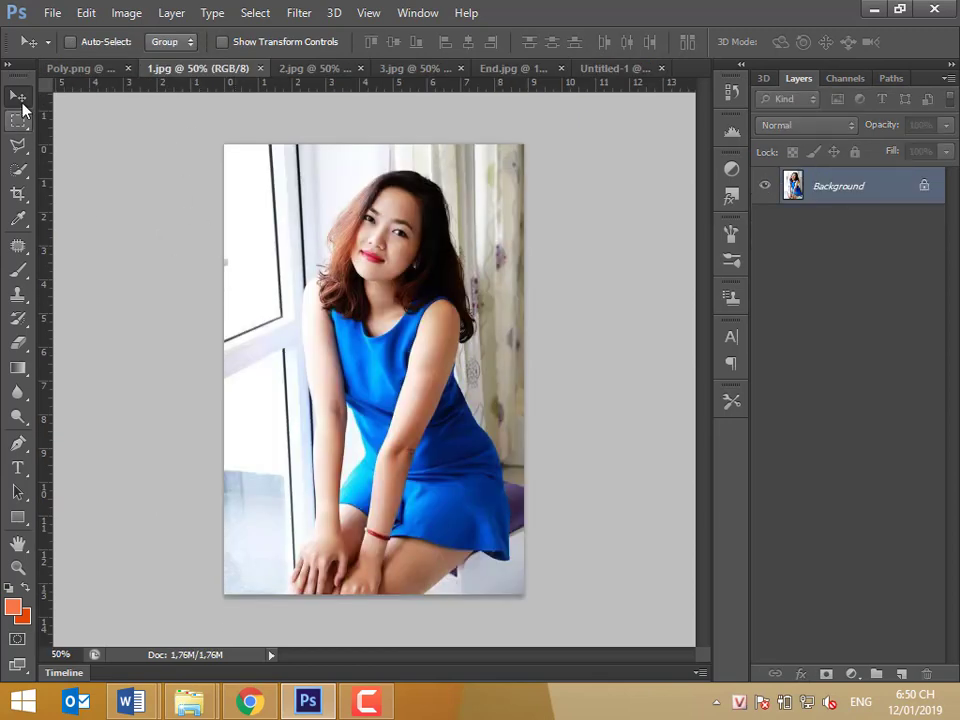
pyautogui.moveTo(250, 152); pyautogui.dragTo(594, 319)
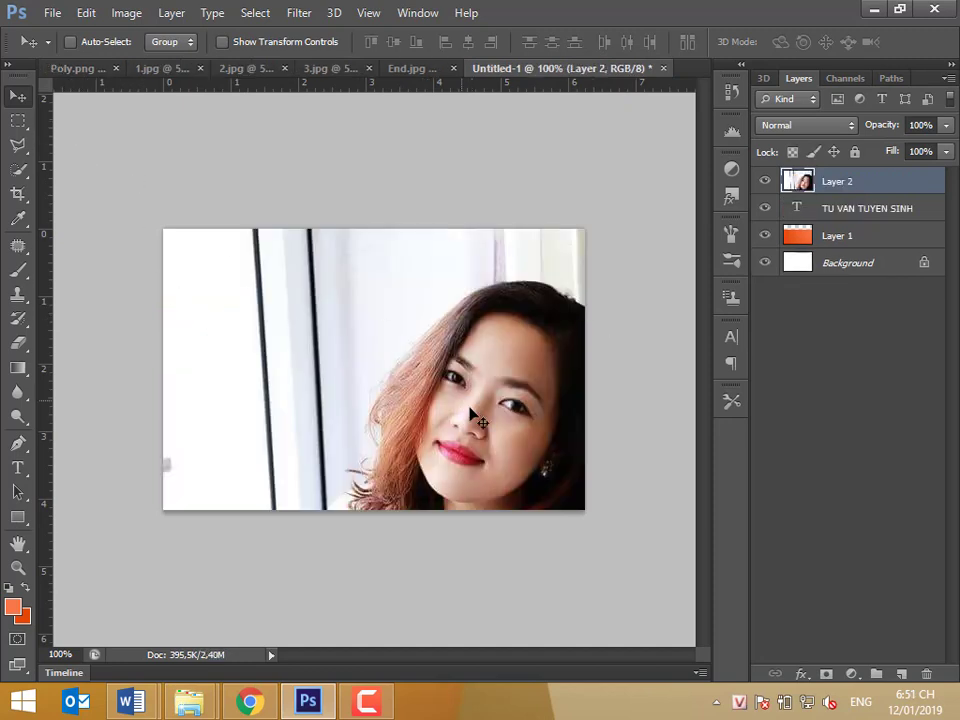
# Scale the copied photo to about 40% and place it below the title at the orange panel's left edge
pyautogui.hotkey('ctrl', 't')
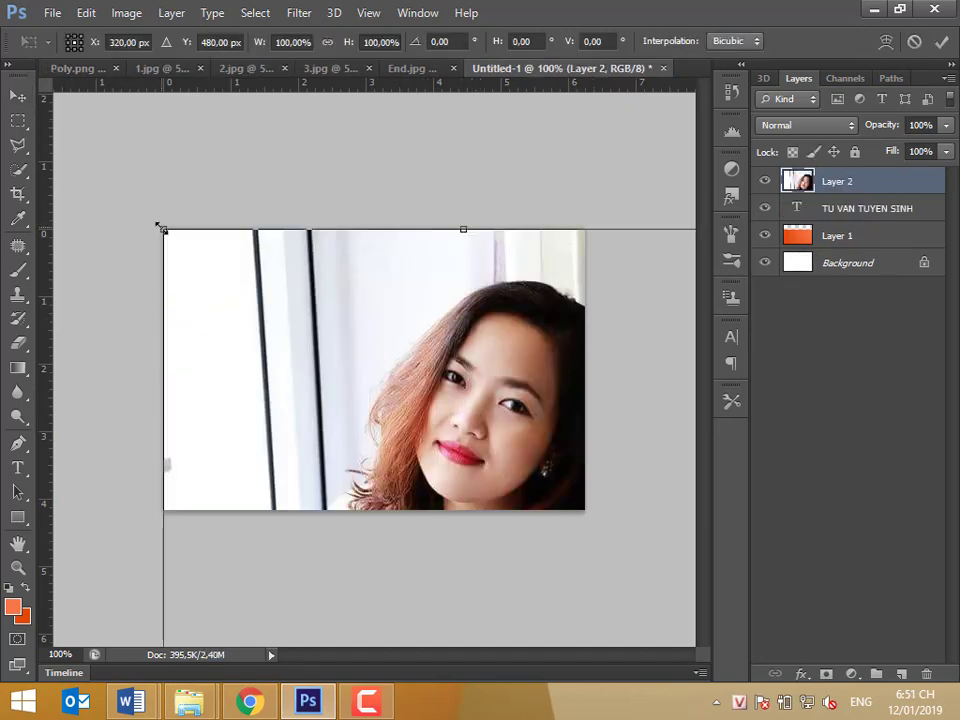
pyautogui.moveTo(162, 226); pyautogui.dragTo(380, 480)
pyautogui.moveTo(441, 574); pyautogui.dragTo(195, 416)
pyautogui.press('Return')
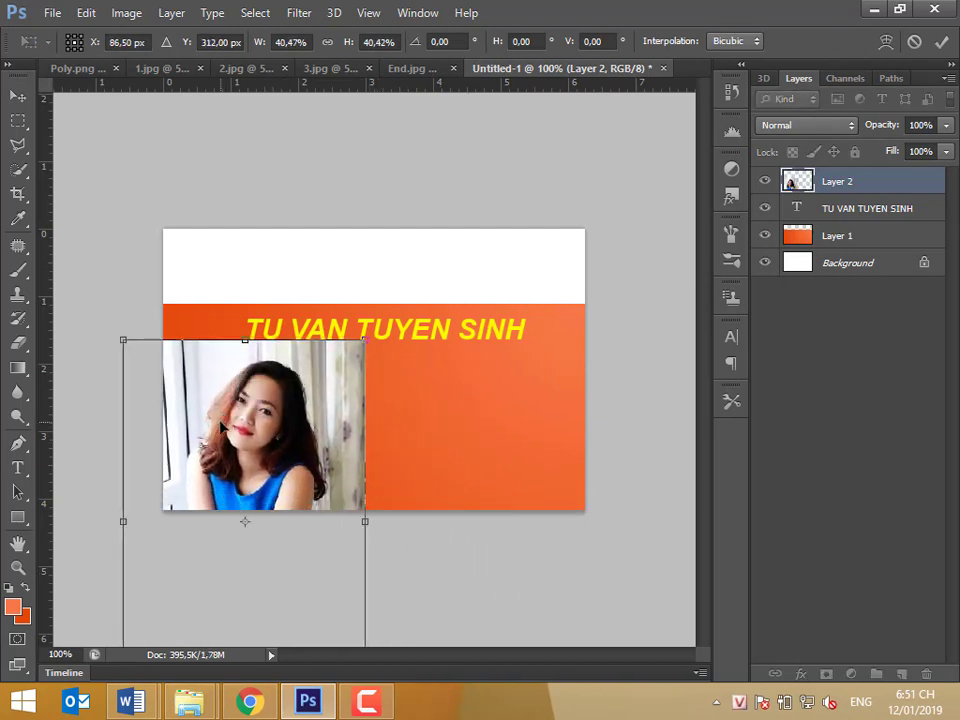
pyautogui.moveTo(322, 412); pyautogui.dragTo(328, 422)
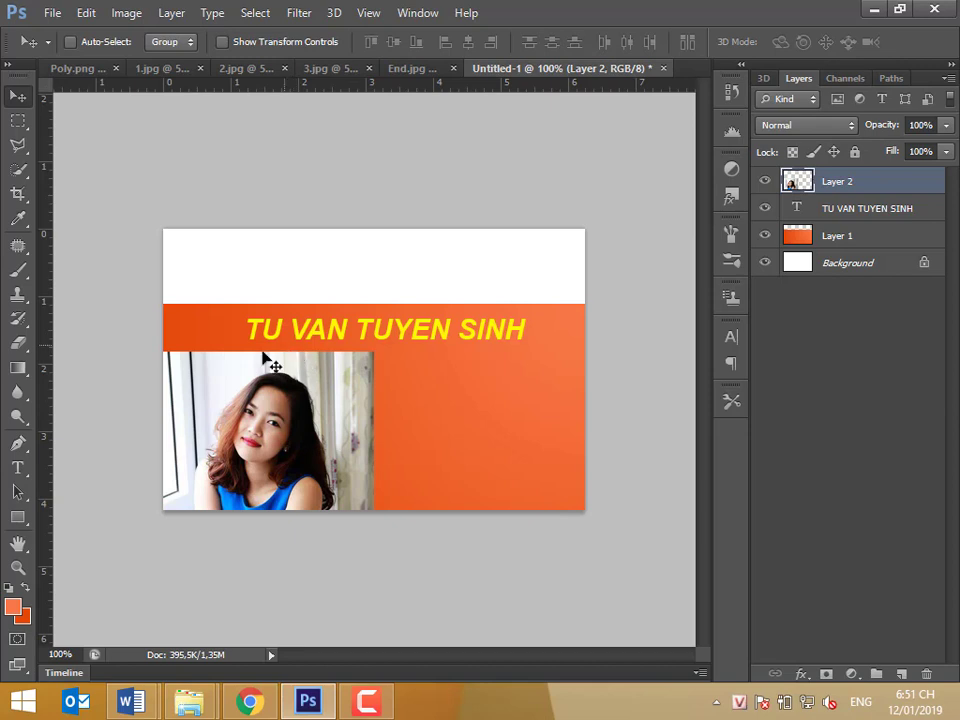
# Try drawing a circular path around the woman's face with the Ellipse tool, and hide the path
pyautogui.click(18, 517)
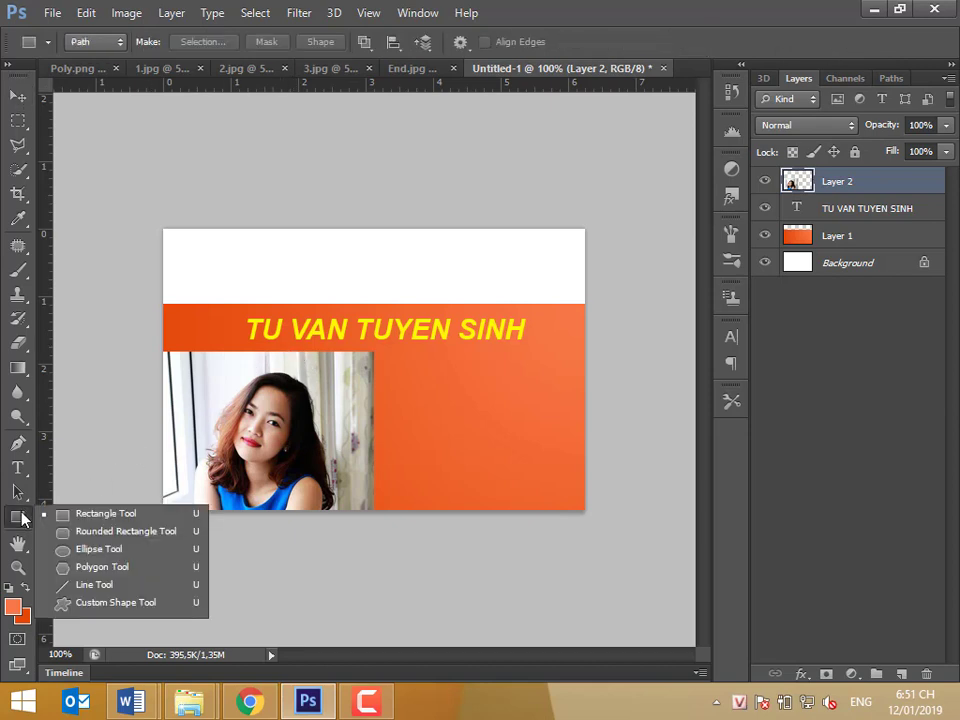
pyautogui.click(99, 549)
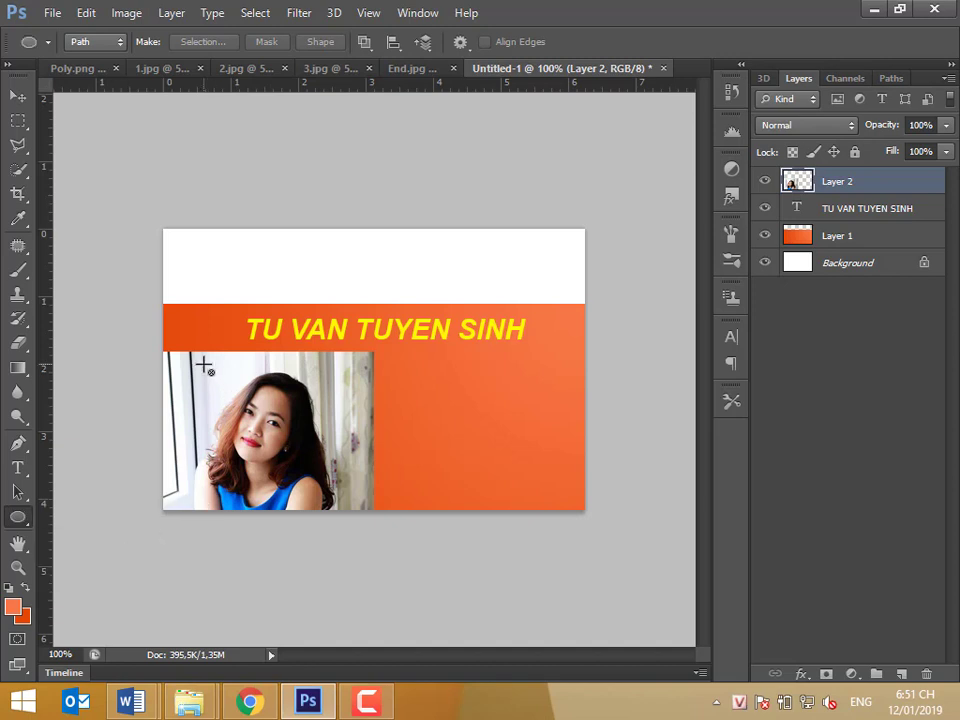
pyautogui.moveTo(203, 366); pyautogui.dragTo(317, 546)
pyautogui.click(18, 97)
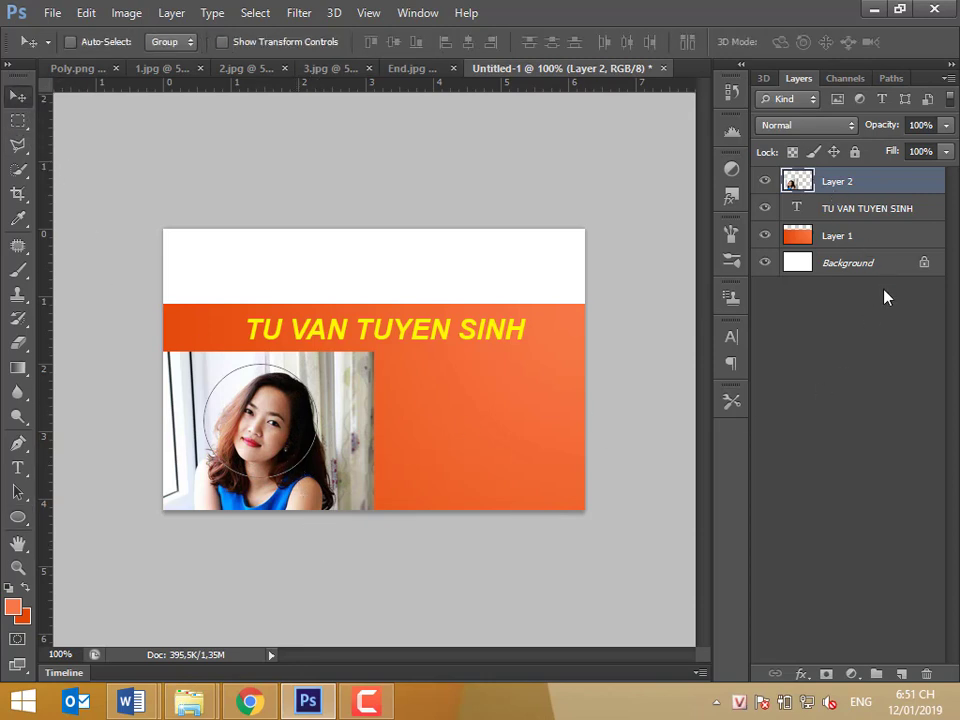
pyautogui.hotkey('ctrl', 'h')
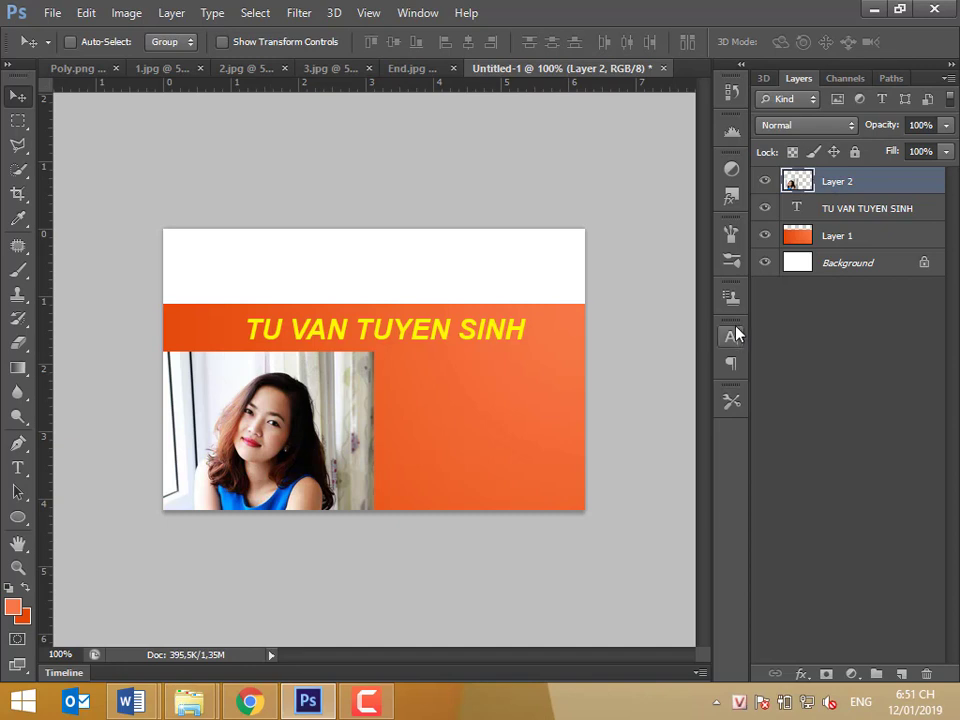
# Set the Ellipse tool to Shape mode with no fill
pyautogui.click(18, 517)
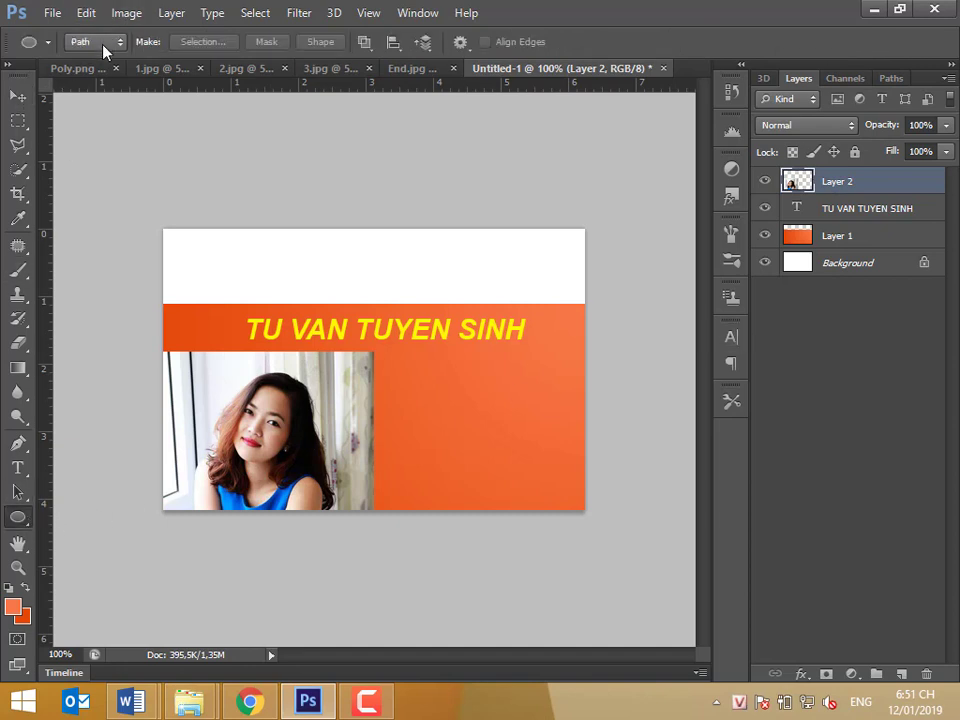
pyautogui.click(104, 46)
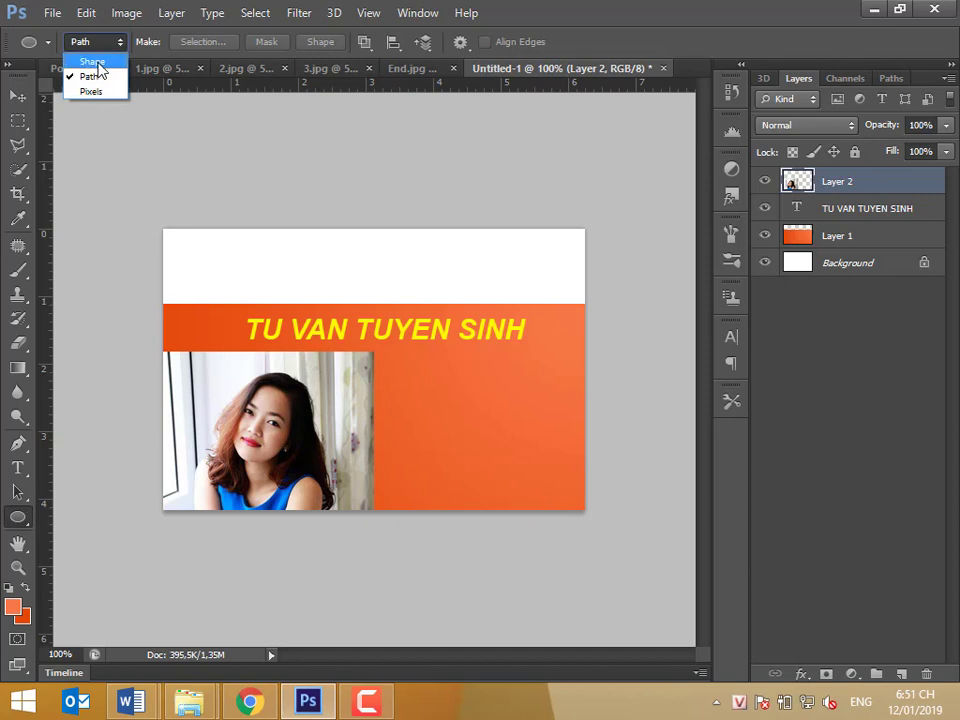
pyautogui.click(92, 62)
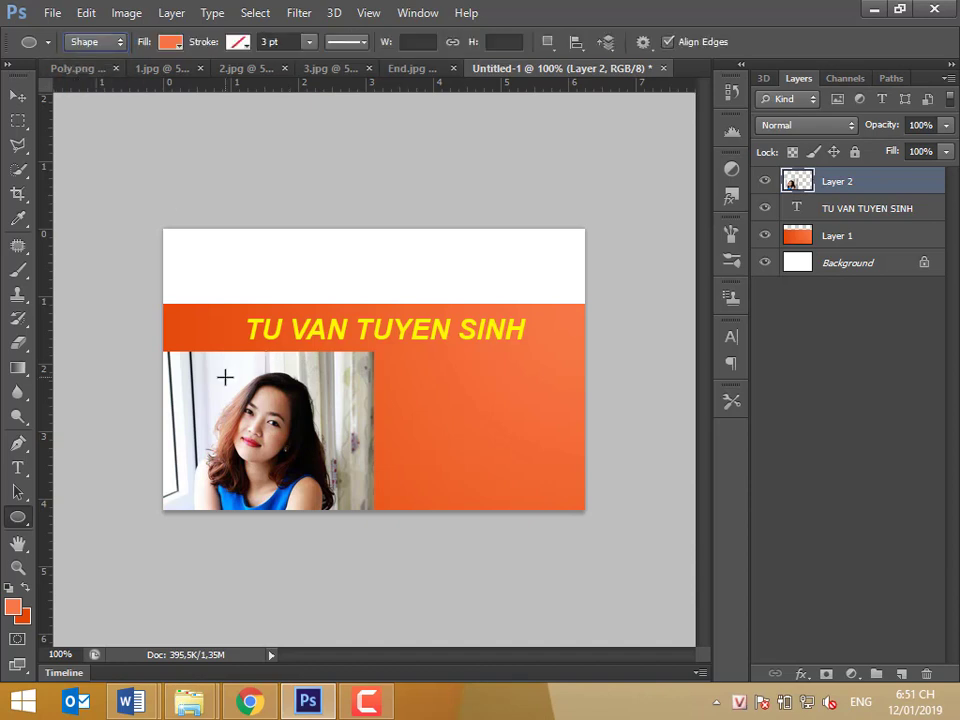
pyautogui.click(172, 44)
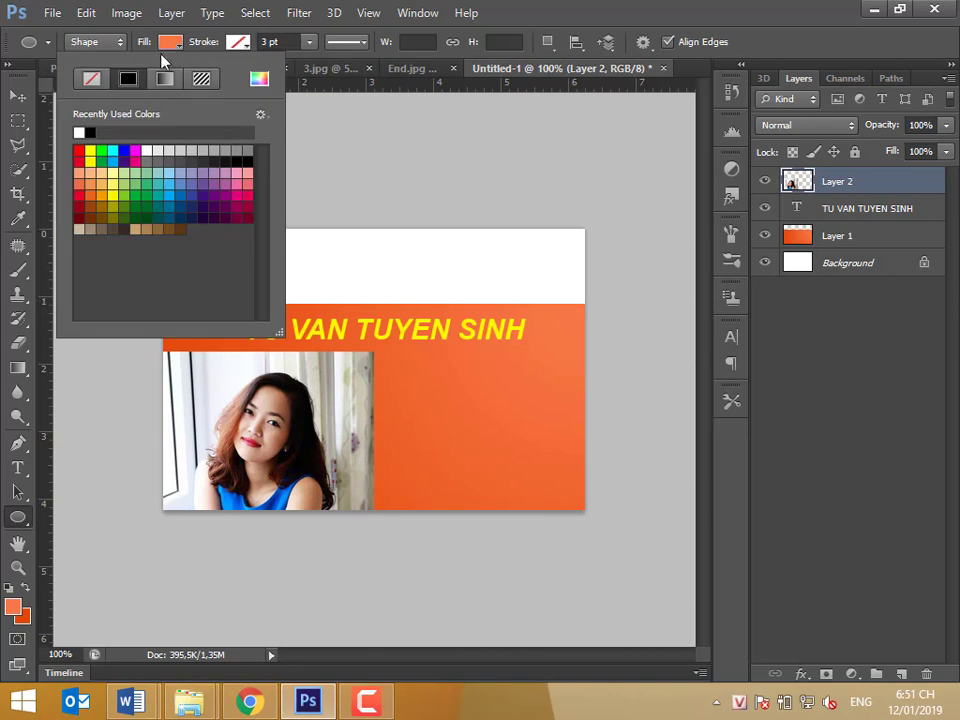
pyautogui.click(92, 80)
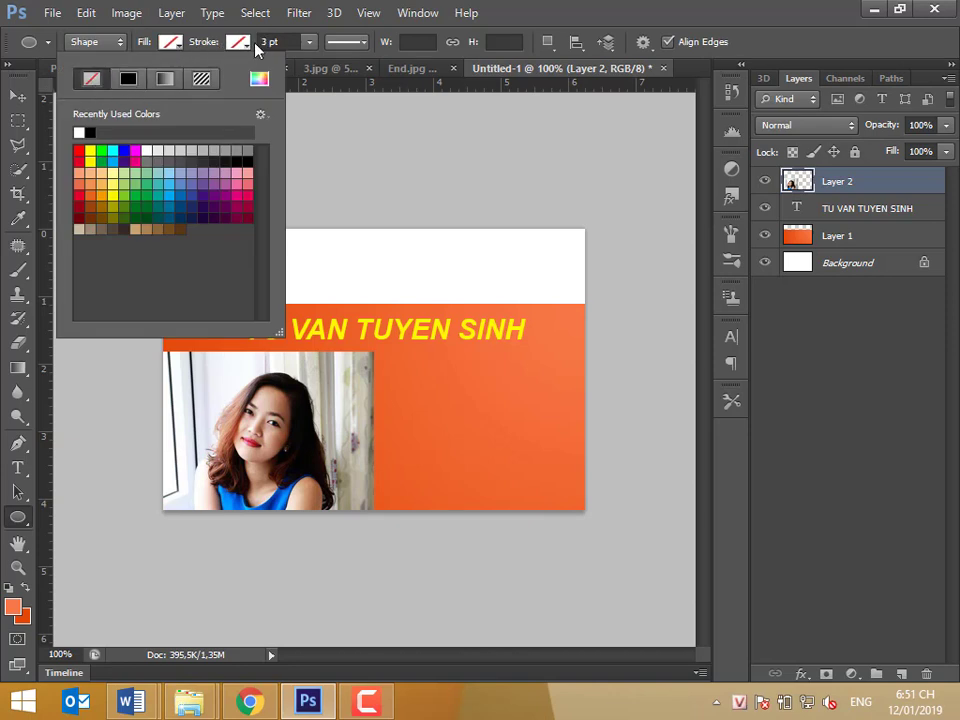
# Give the ellipse shape a solid black stroke with a width of 1 pt
pyautogui.click(345, 42)
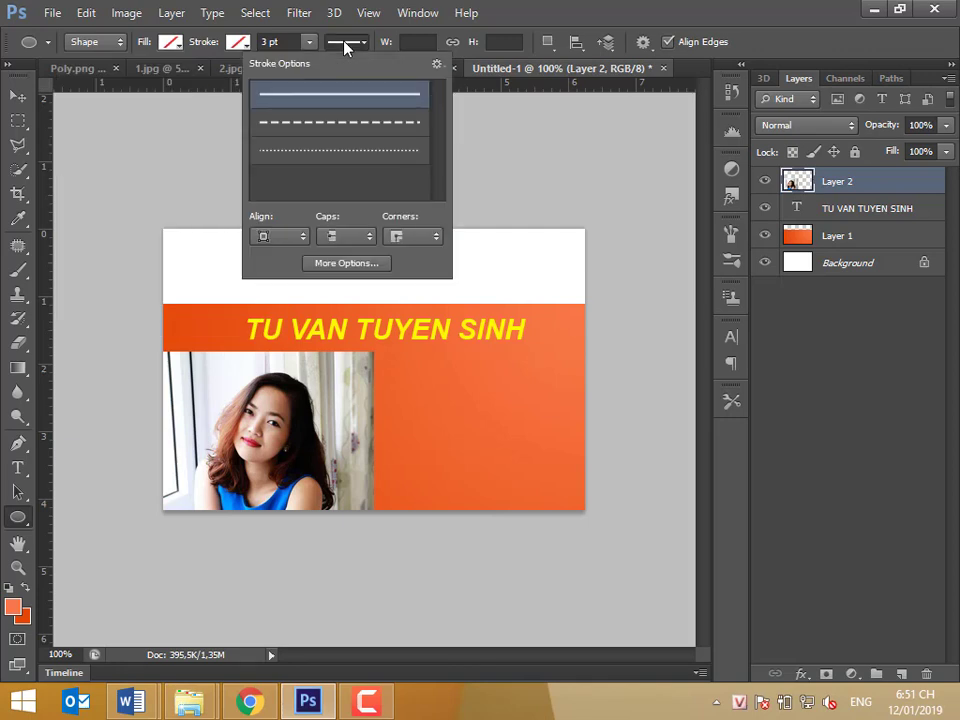
pyautogui.click(345, 42)
pyautogui.click(418, 41)
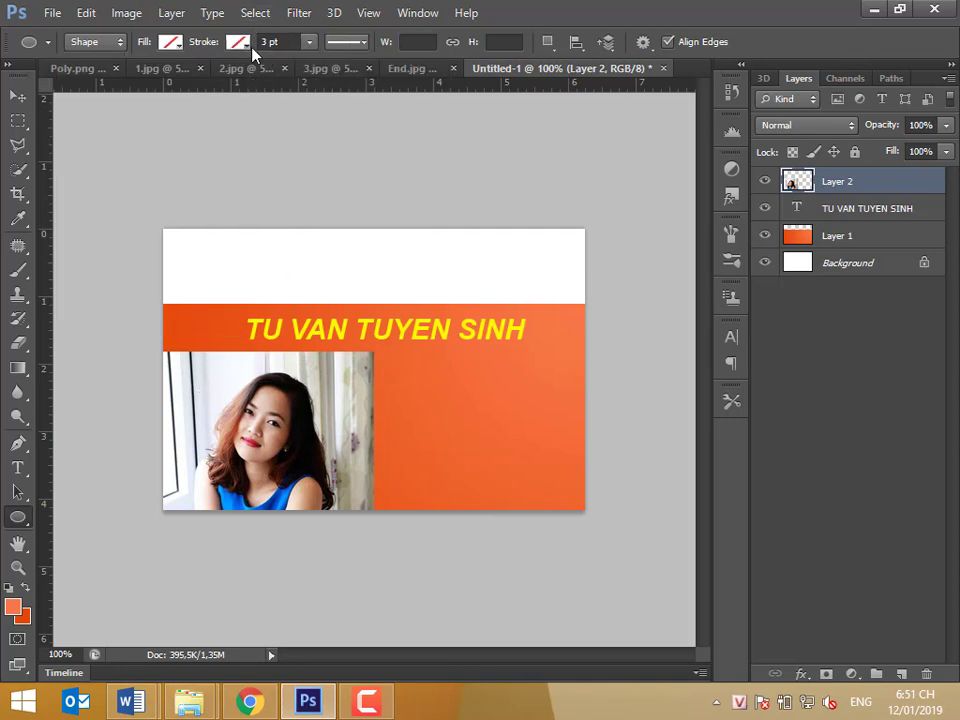
pyautogui.click(237, 42)
pyautogui.click(195, 80)
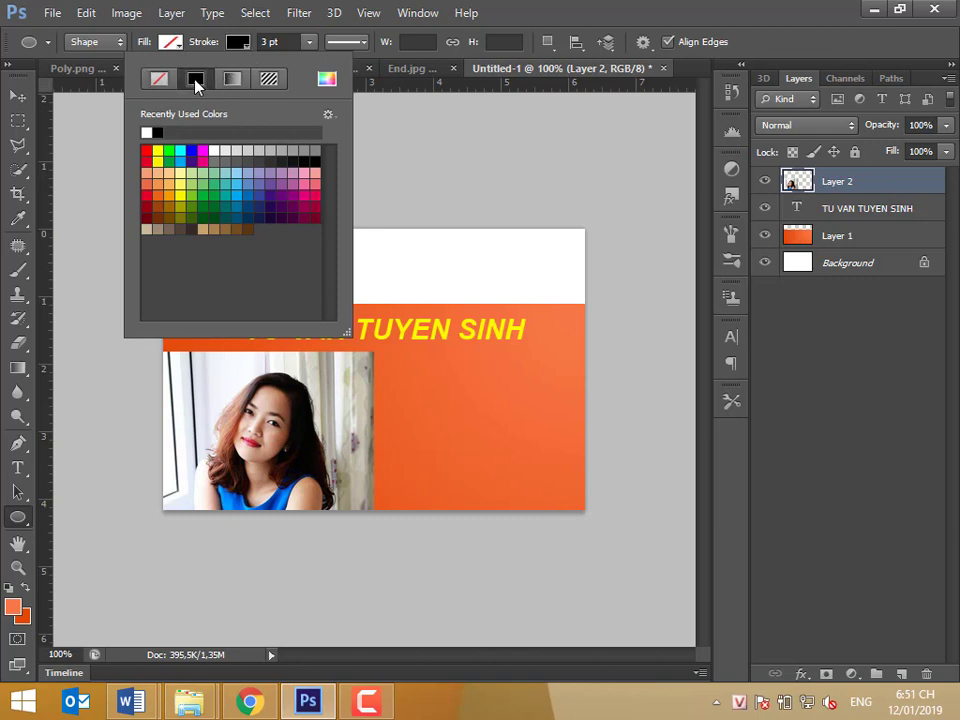
pyautogui.click(285, 42)
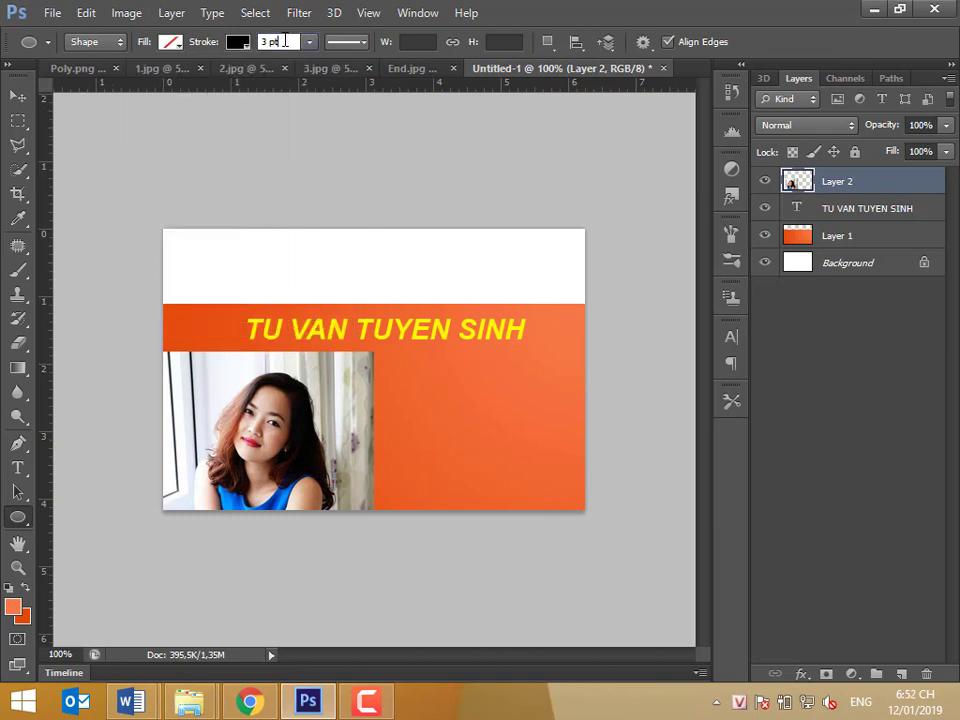
pyautogui.write('1')
# Draw a circle around the woman's head and shoulders and shift it slightly left and up to frame her face
pyautogui.moveTo(208, 356)
pyautogui.mouseDown()
pyautogui.moveTo(304, 401)
pyautogui.moveTo(349, 525)
pyautogui.mouseUp()
pyautogui.click(18, 96)
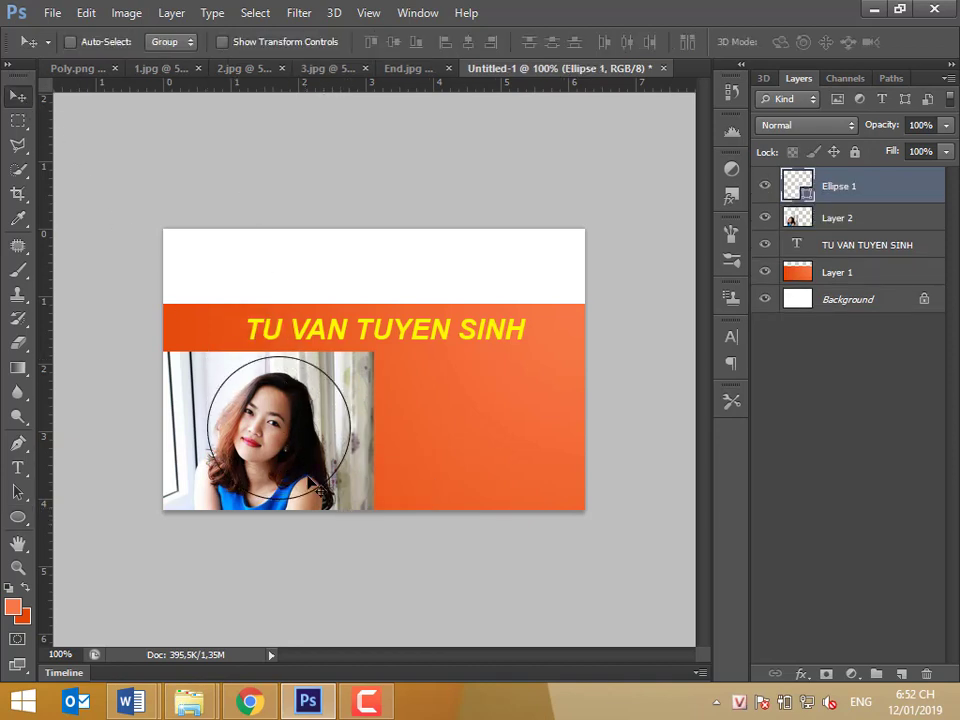
pyautogui.moveTo(308, 487); pyautogui.dragTo(296, 484)
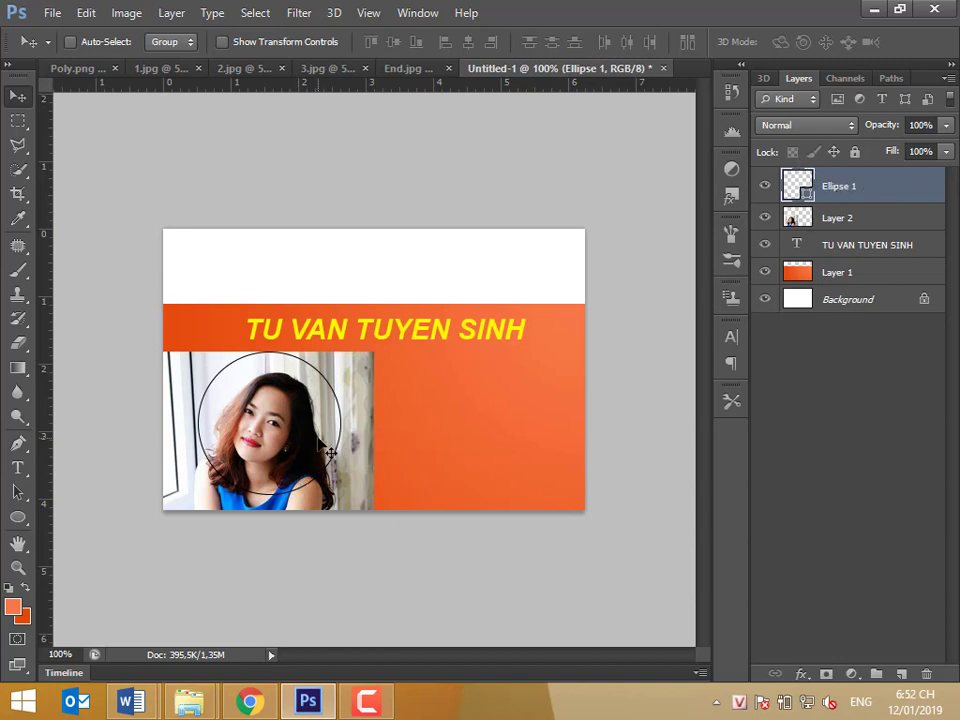
pyautogui.moveTo(300, 395); pyautogui.dragTo(291, 395)
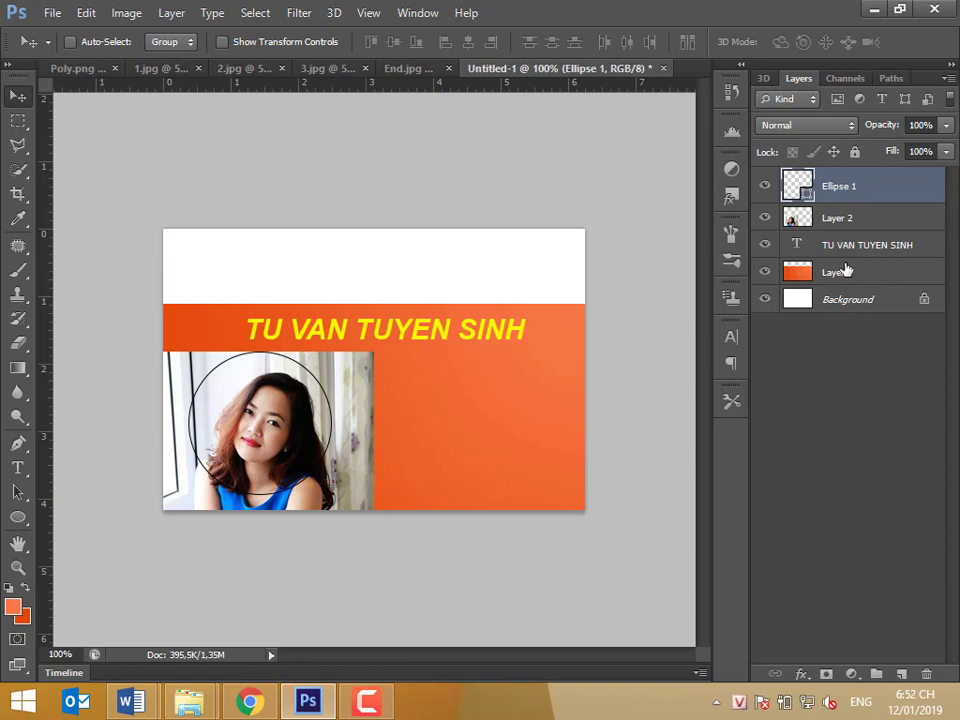
# Shrink the circle slightly to about 2 in wide so it sits just inside the photo's upper edge
pyautogui.hotkey('ctrl', 't')
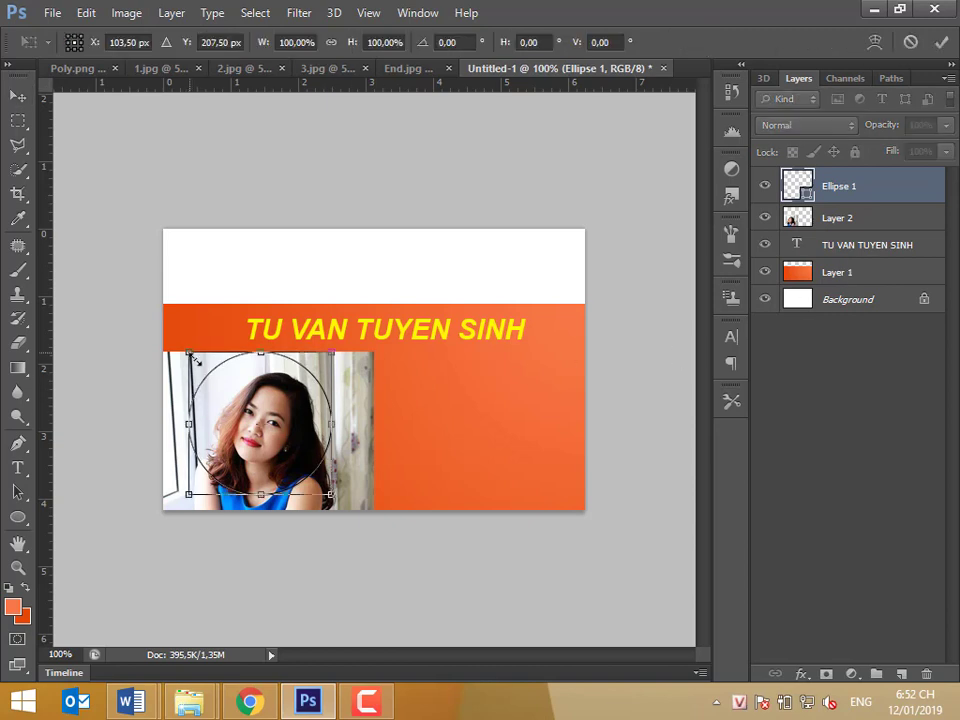
pyautogui.moveTo(189, 353)
pyautogui.mouseDown()
pyautogui.moveTo(204, 367)
pyautogui.moveTo(193, 356)
pyautogui.mouseUp()
pyautogui.press('Return')
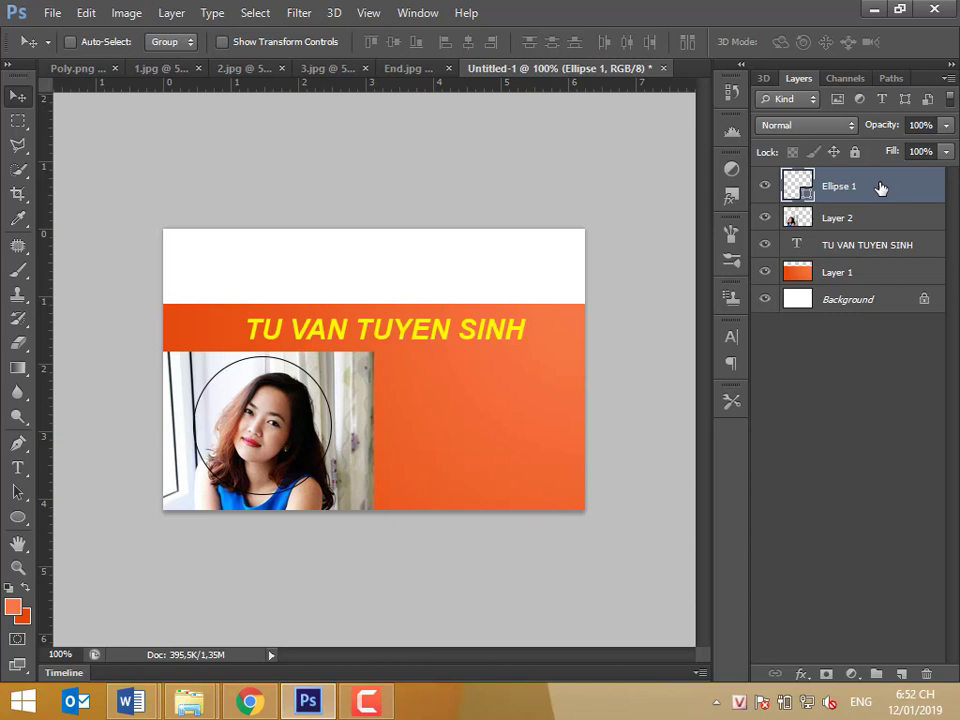
# Mask the photo layer with a selection loaded from the circle, hiding the circle's own layer
pyautogui.click(823, 229)
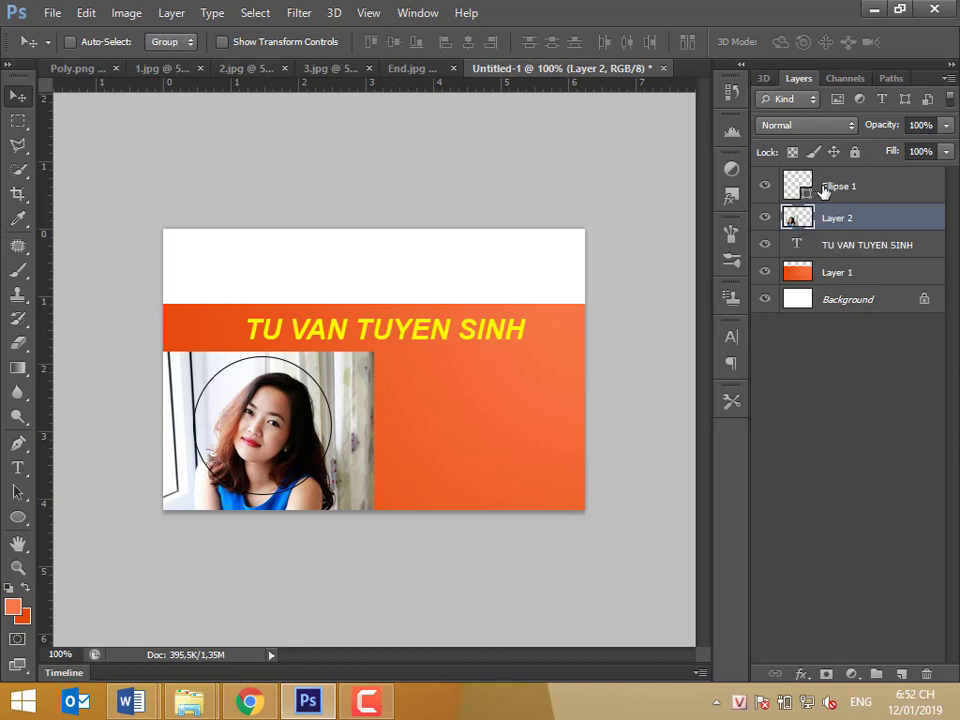
pyautogui.keyDown('ctrl'); pyautogui.click(792, 183); pyautogui.keyUp('ctrl')
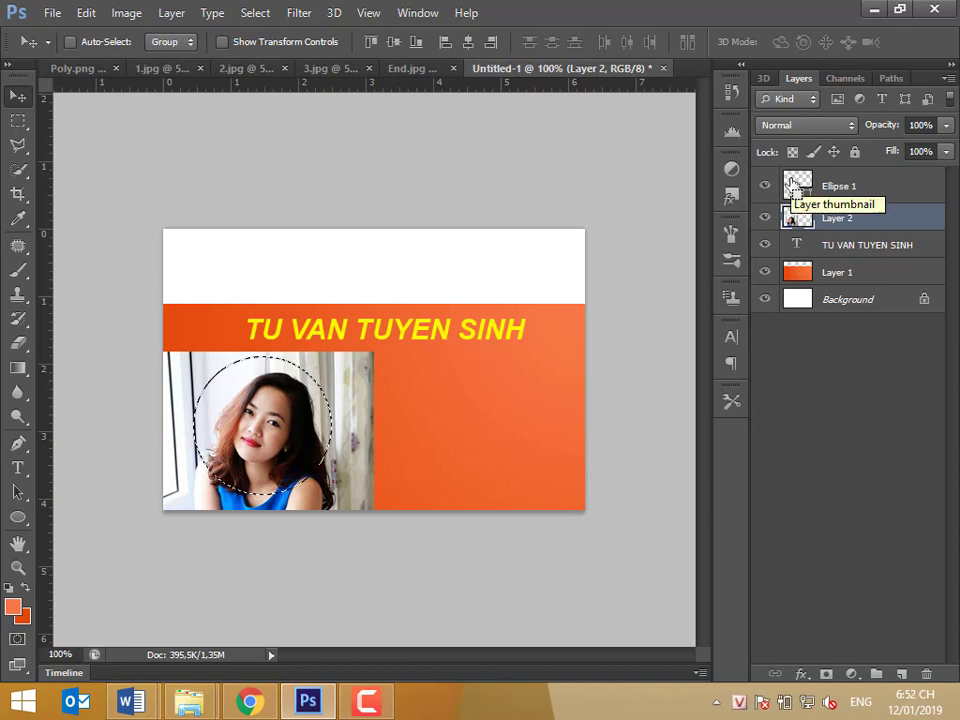
pyautogui.click(762, 189)
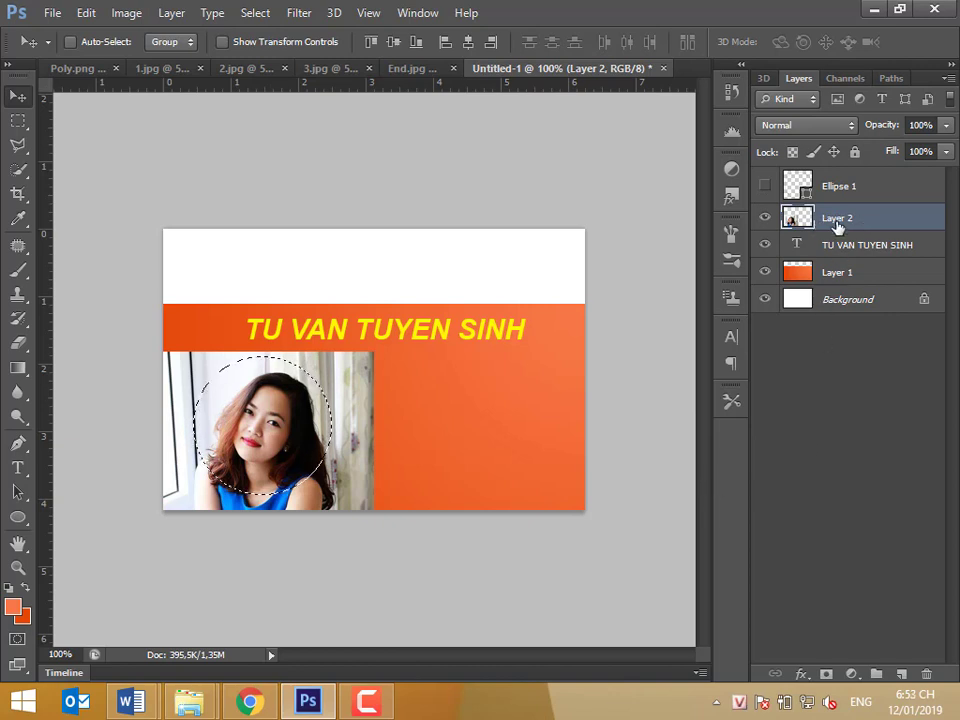
pyautogui.click(827, 675)
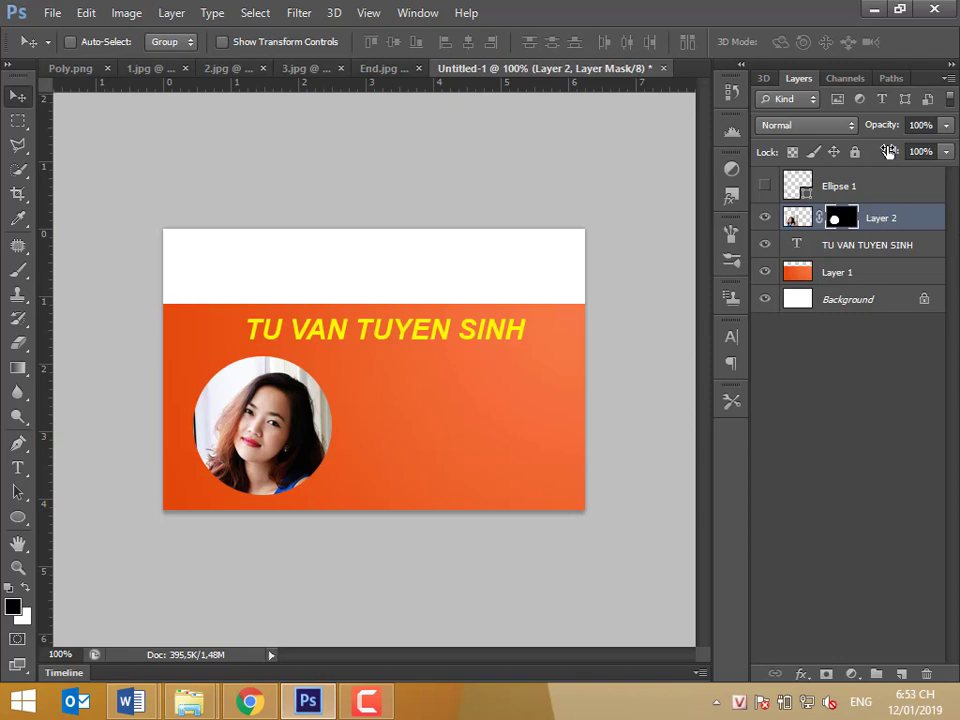
# Select the Ellipse 1 layer and show its outline around the masked photo again
pyautogui.click(845, 238)
pyautogui.click(845, 220)
pyautogui.click(843, 190)
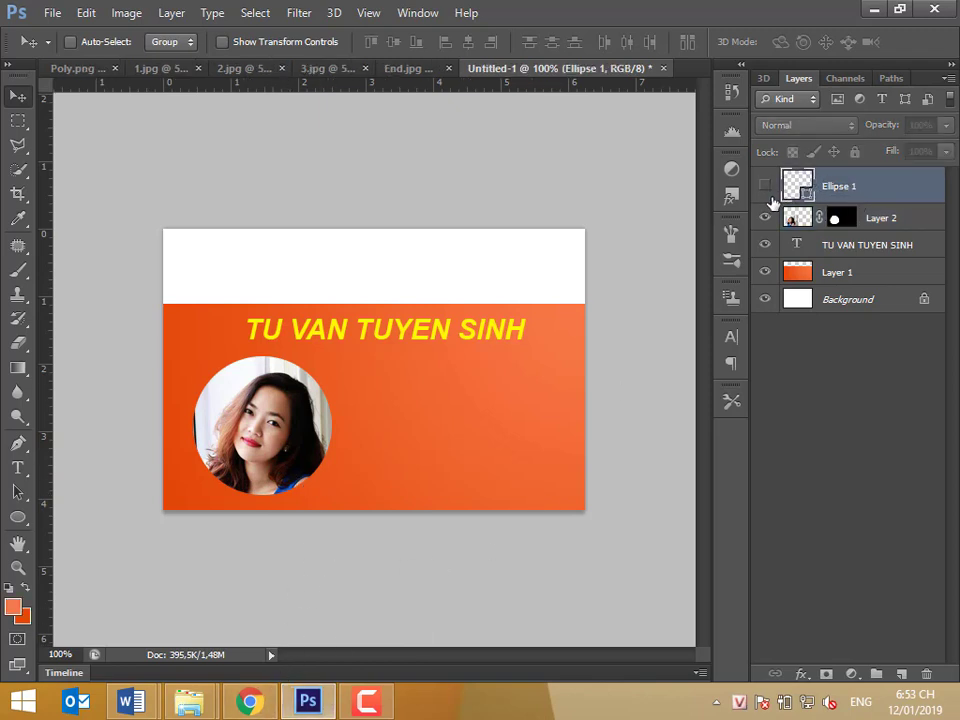
pyautogui.click(765, 187)
pyautogui.click(765, 188)
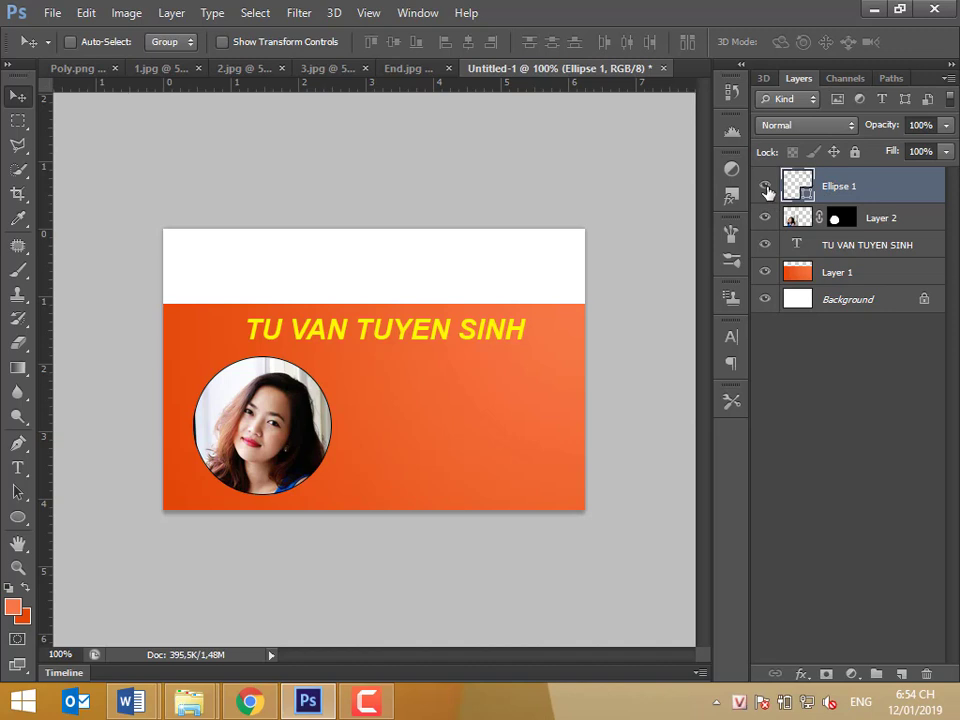
# Try to enlarge the circular outline about its centre to about 108%
pyautogui.hotkey('ctrl', 't')
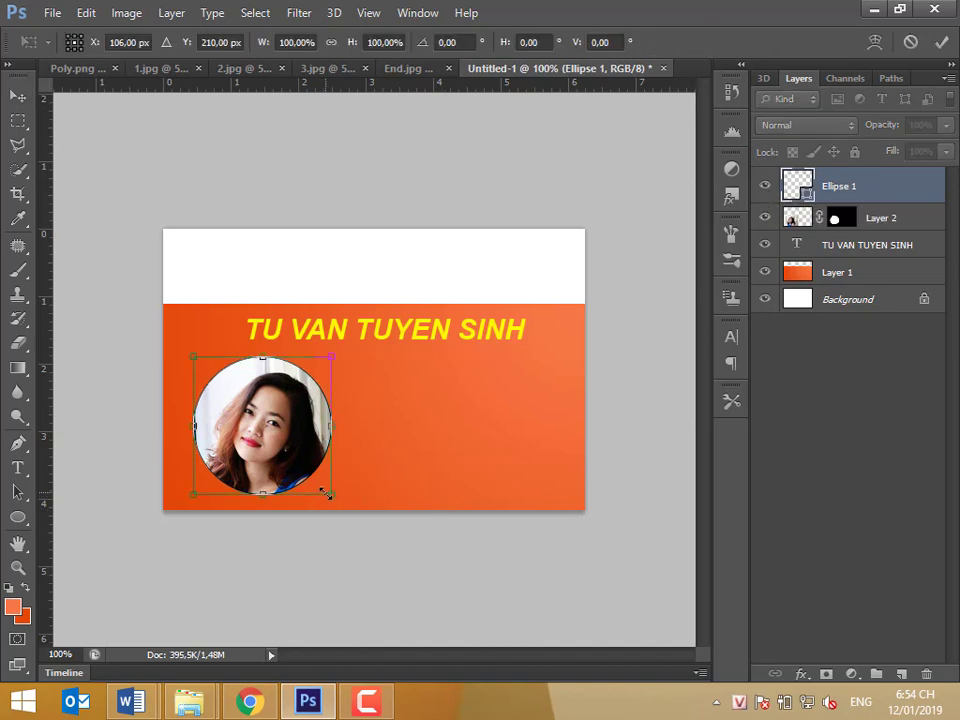
pyautogui.moveTo(319, 493); pyautogui.dragTo(329, 500)
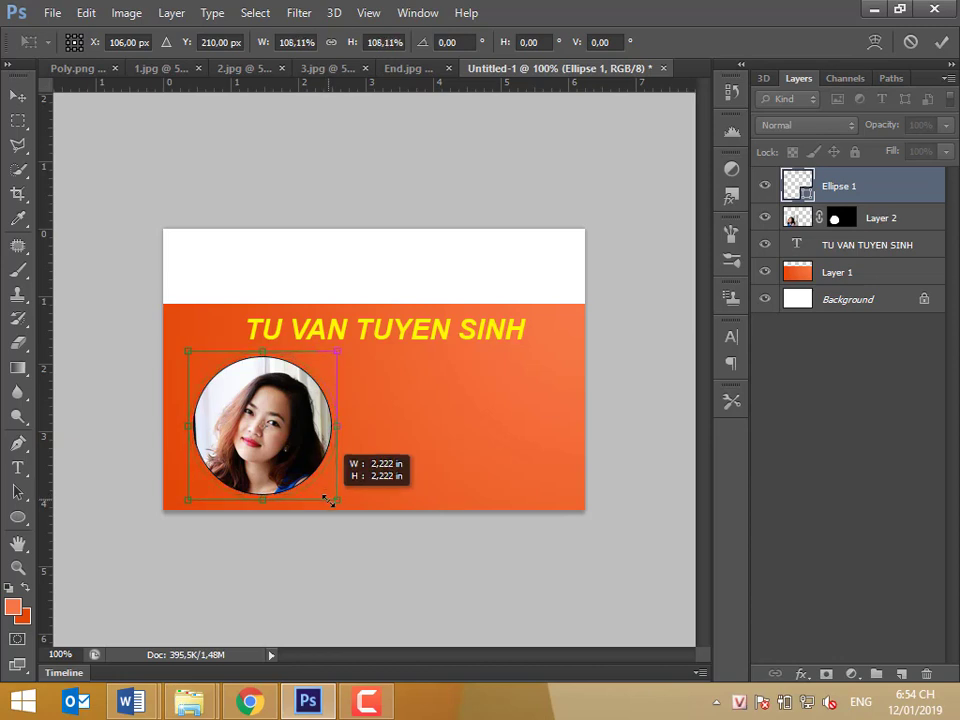
pyautogui.moveTo(329, 500); pyautogui.dragTo(330, 500)
pyautogui.press('Return')
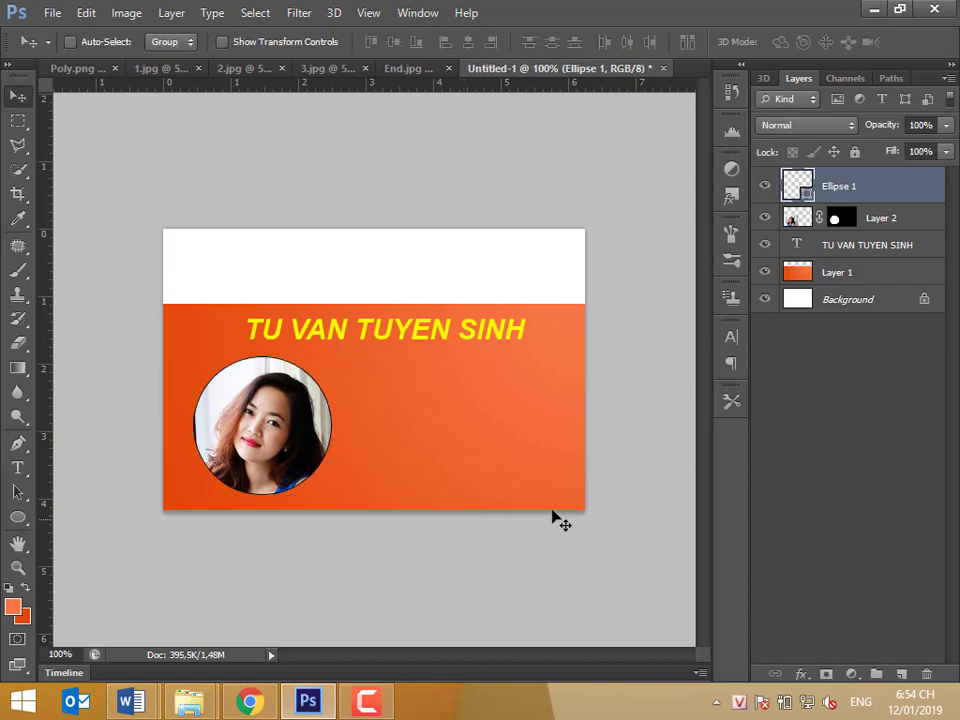
# Duplicate the Ellipse 1 layer and enlarge the copy about its centre to about 2.2 in wide
pyautogui.hotkey('ctrl', 'j')
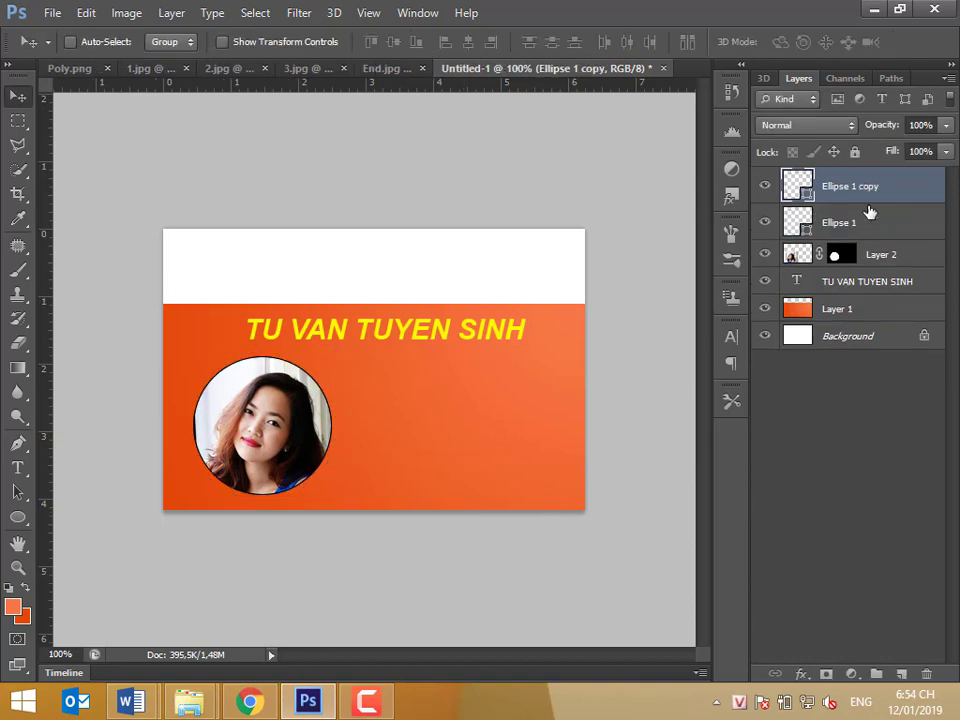
pyautogui.click(880, 232)
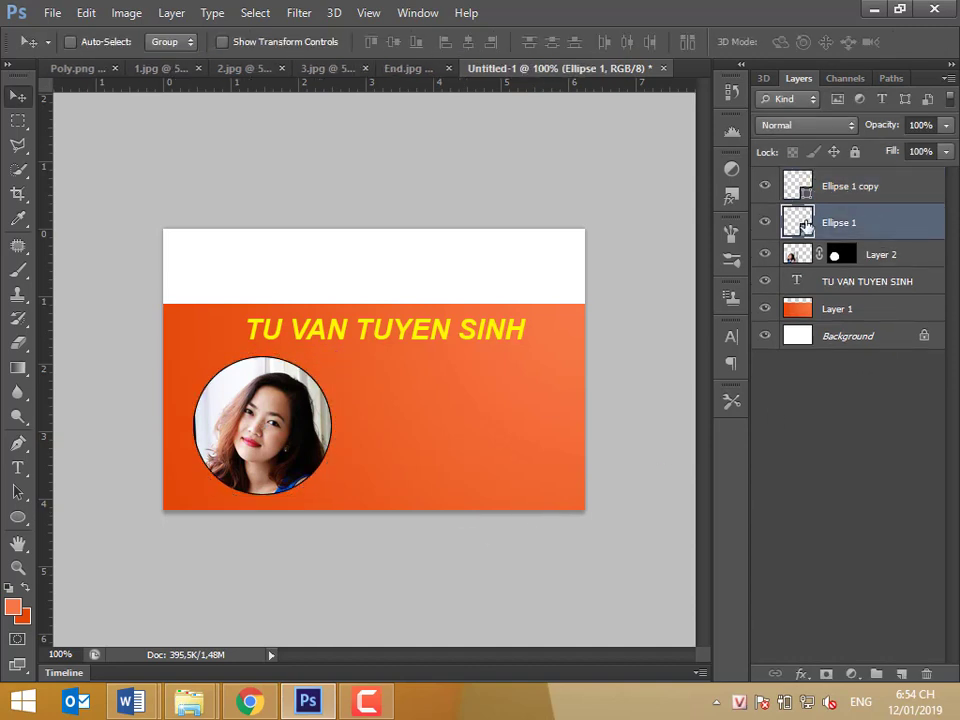
pyautogui.click(838, 190)
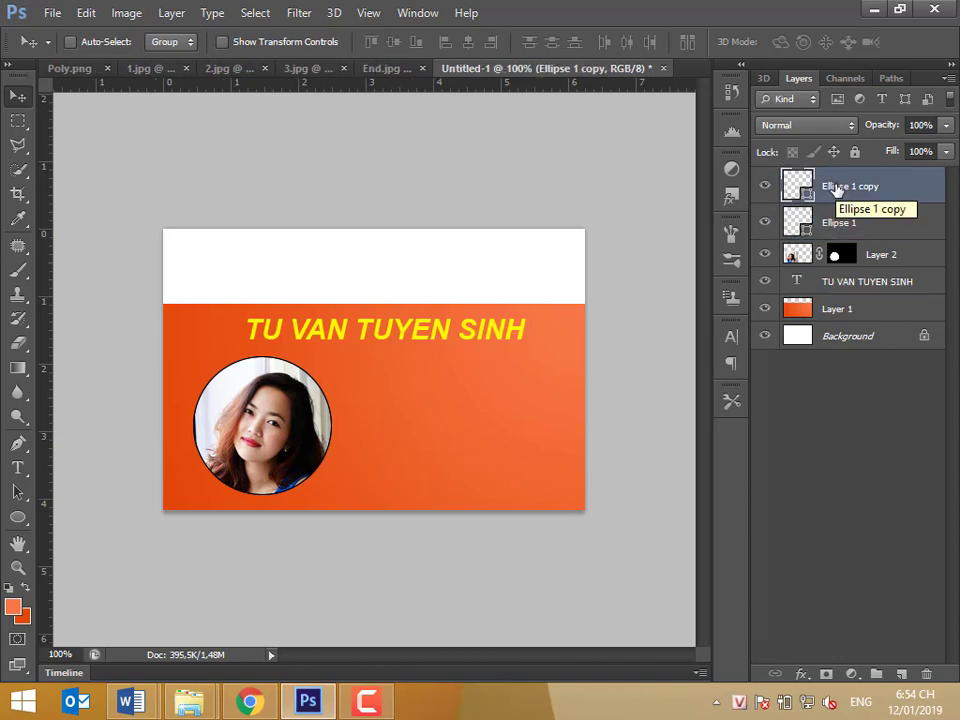
pyautogui.hotkey('ctrl', 't')
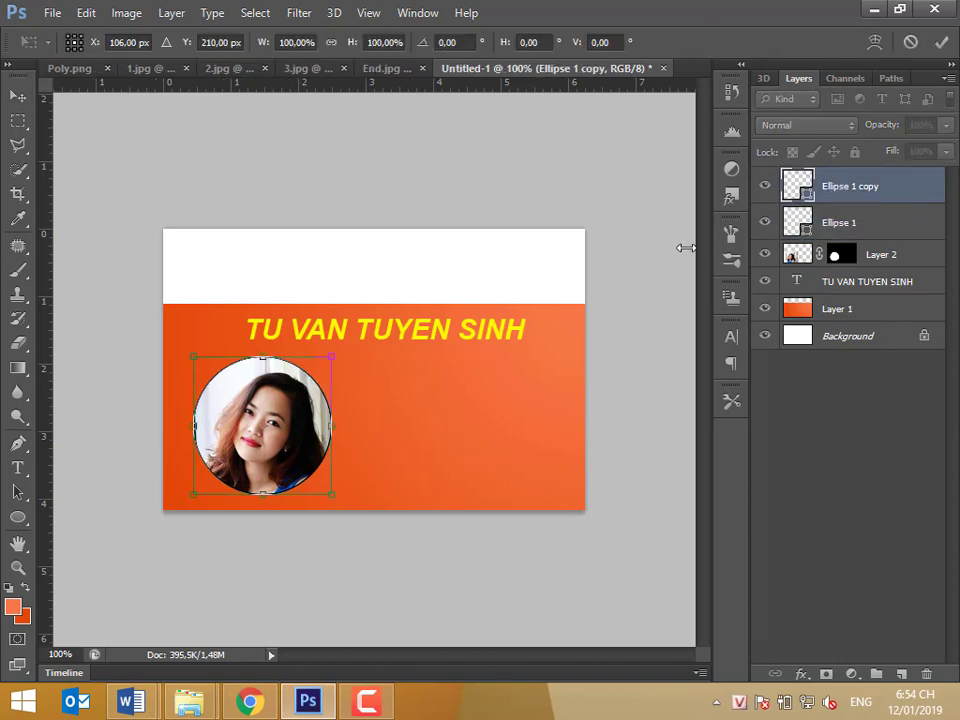
pyautogui.moveTo(331, 495); pyautogui.dragTo(334, 498)
pyautogui.press('Return')
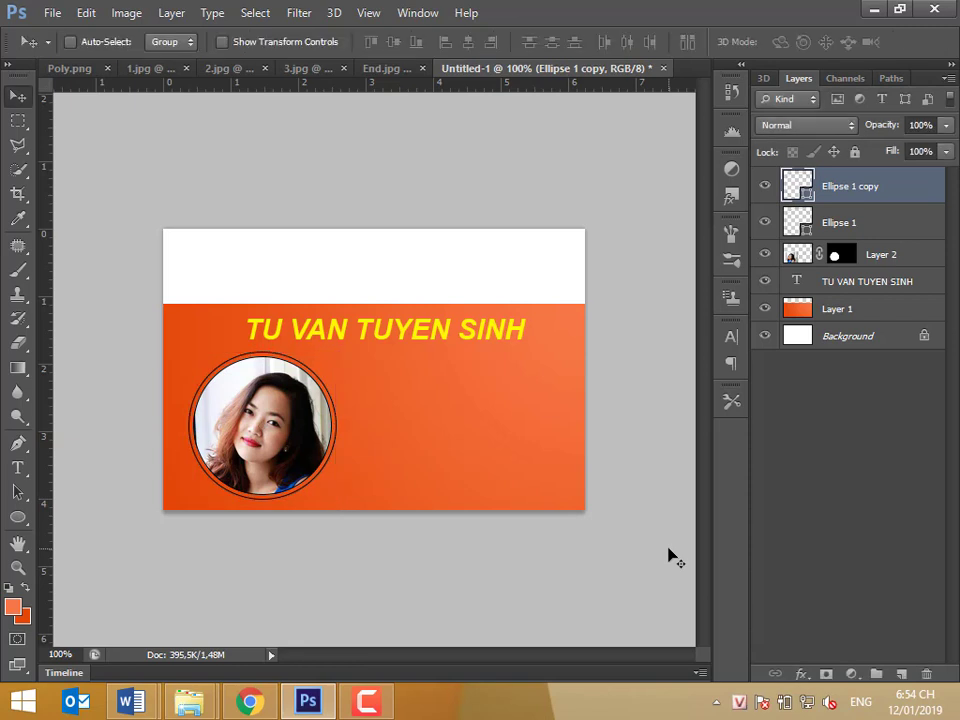
# Hide the original Ellipse 1 layer and select the enlarged ellipse copy
pyautogui.click(805, 228)
pyautogui.click(765, 224)
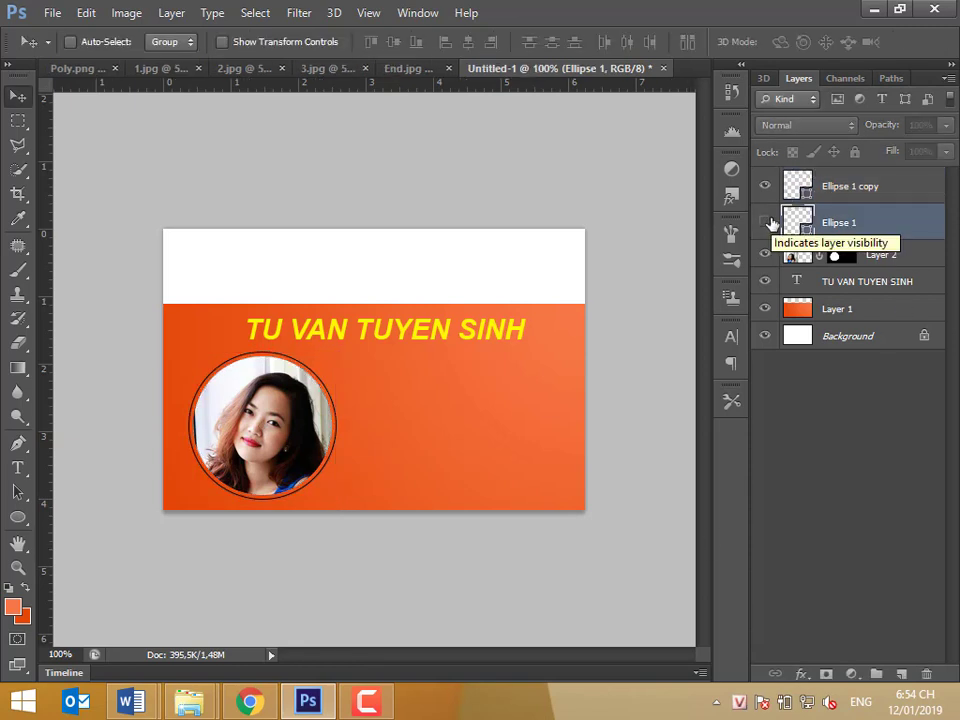
pyautogui.click(887, 189)
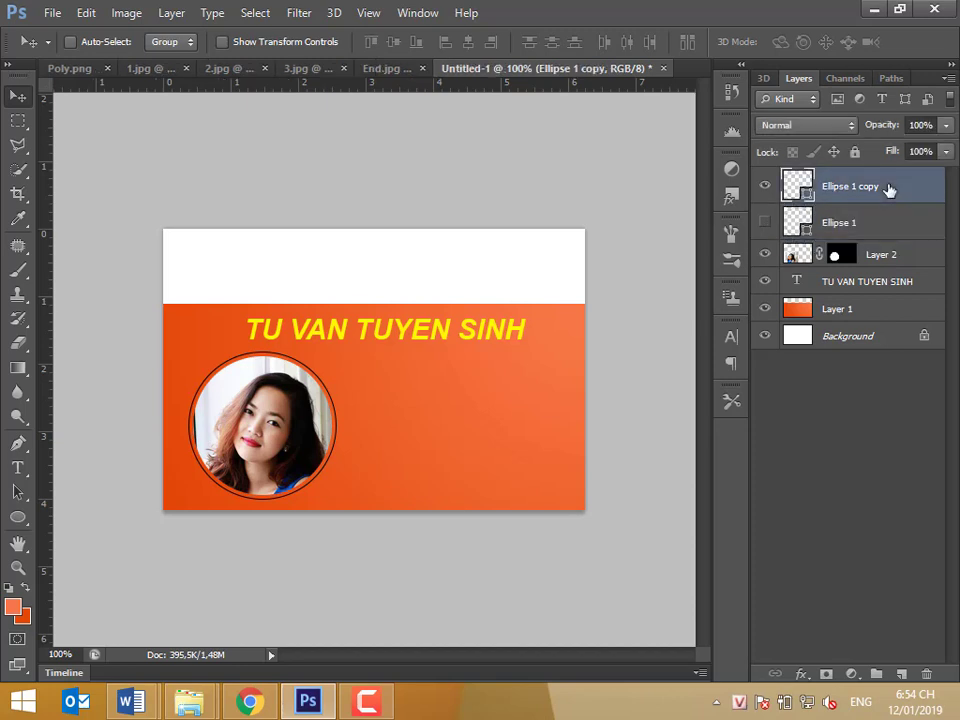
# Set the enlarged ellipse copy's solid fill colour to dark orange d43e04
pyautogui.doubleClick(801, 186)
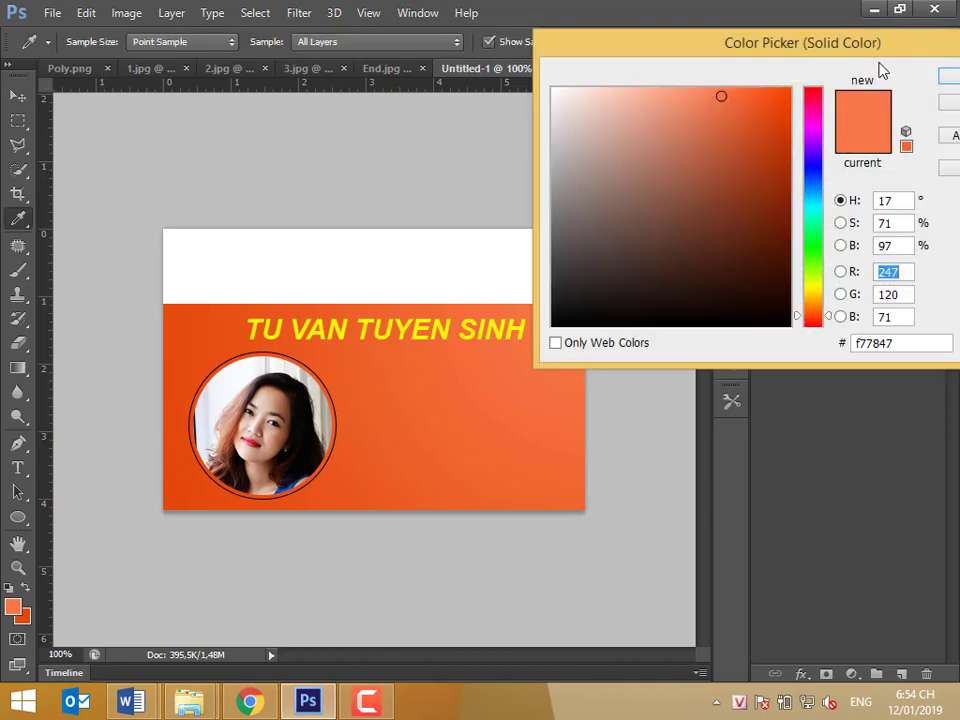
pyautogui.moveTo(900, 32); pyautogui.dragTo(751, 387)
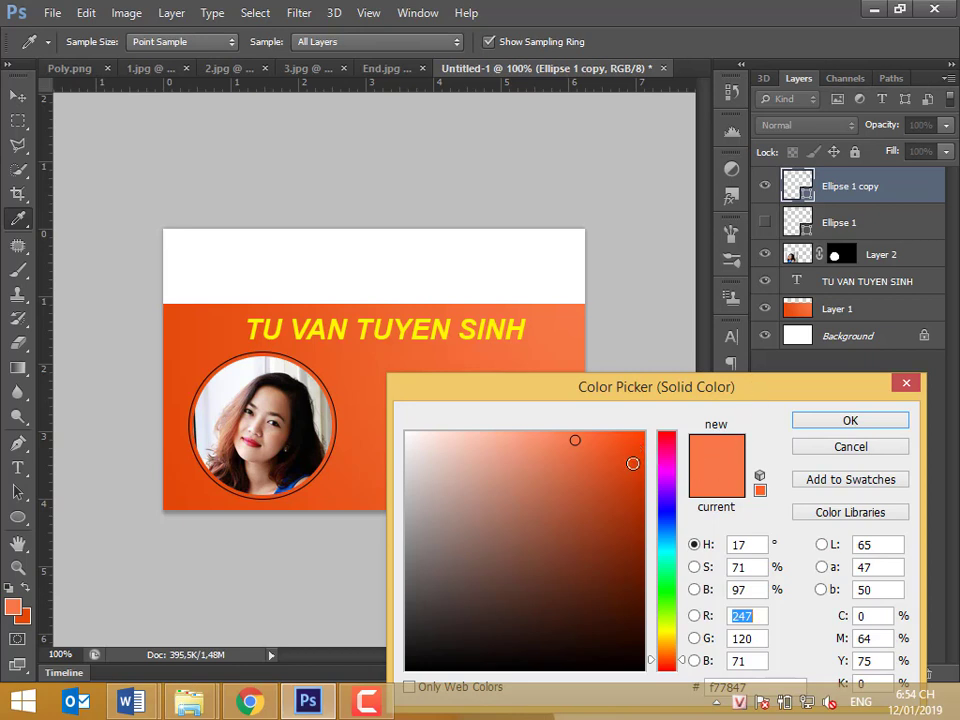
pyautogui.moveTo(632, 469); pyautogui.dragTo(639, 469)
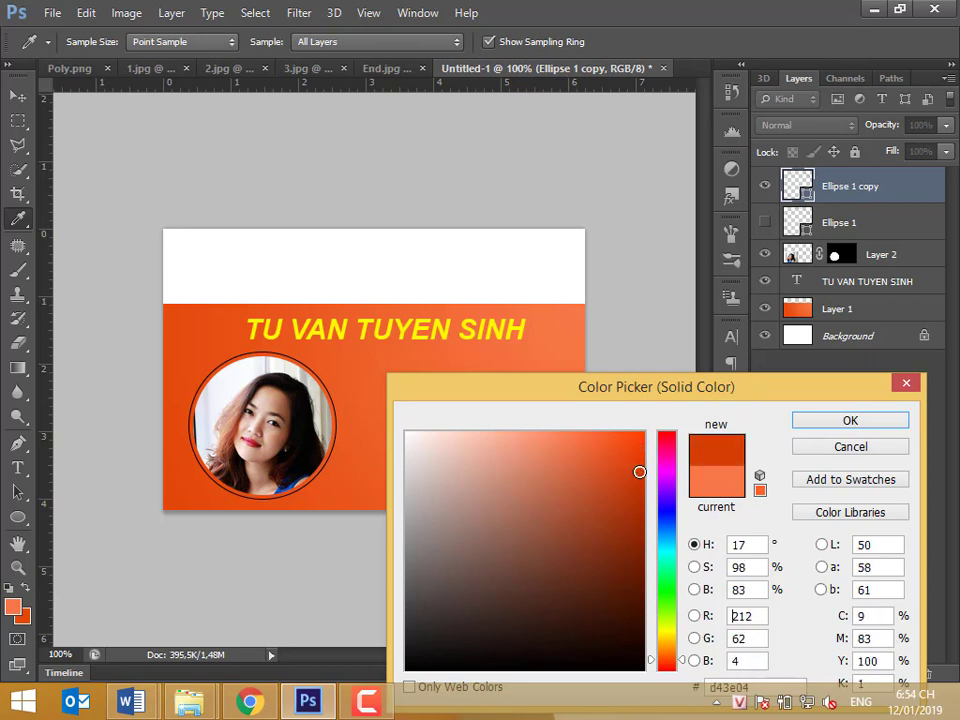
pyautogui.click(830, 422)
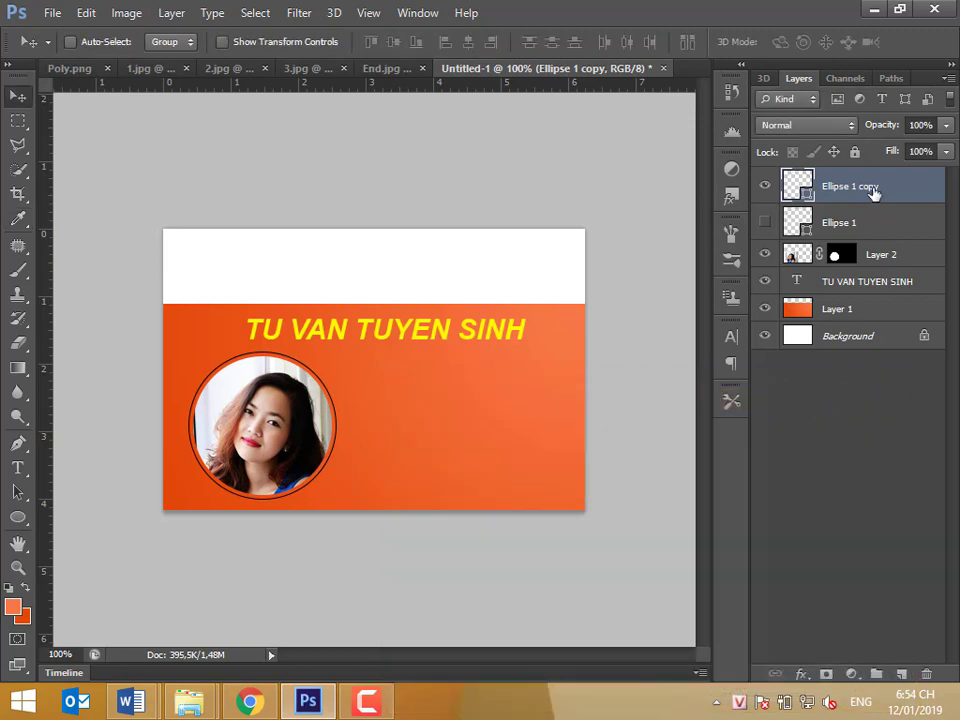
pyautogui.doubleClick(806, 198)
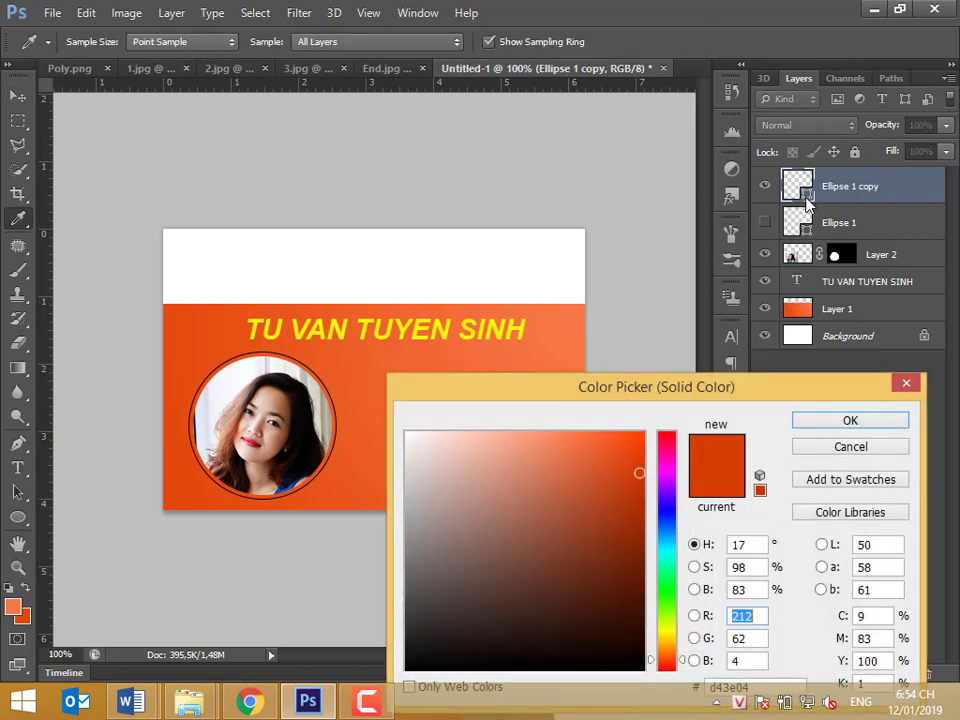
pyautogui.moveTo(808, 392); pyautogui.dragTo(776, 188)
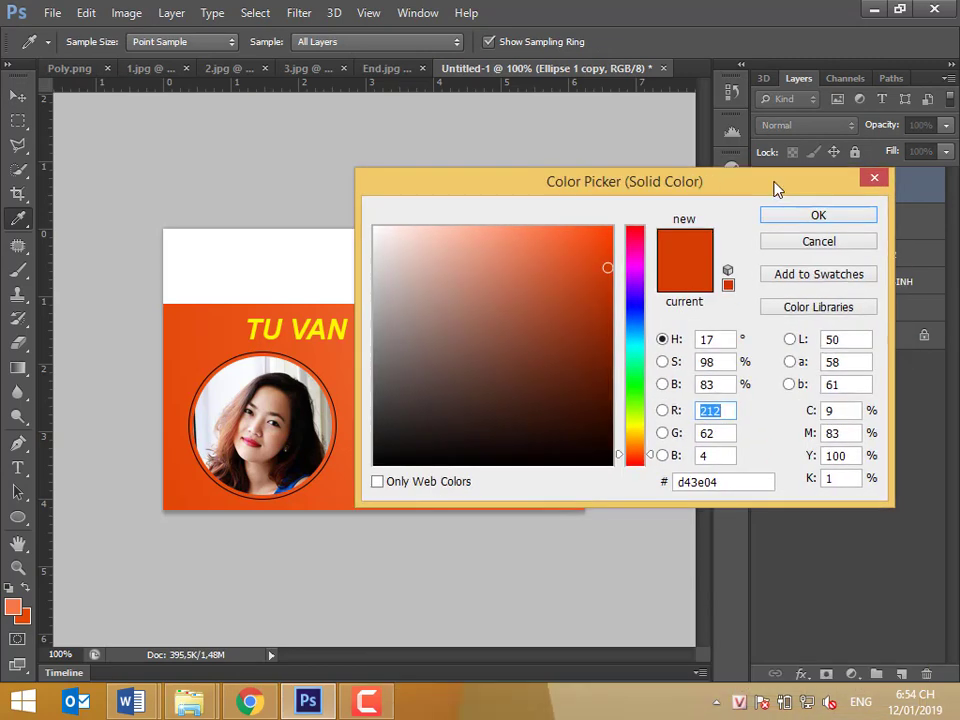
pyautogui.click(828, 218)
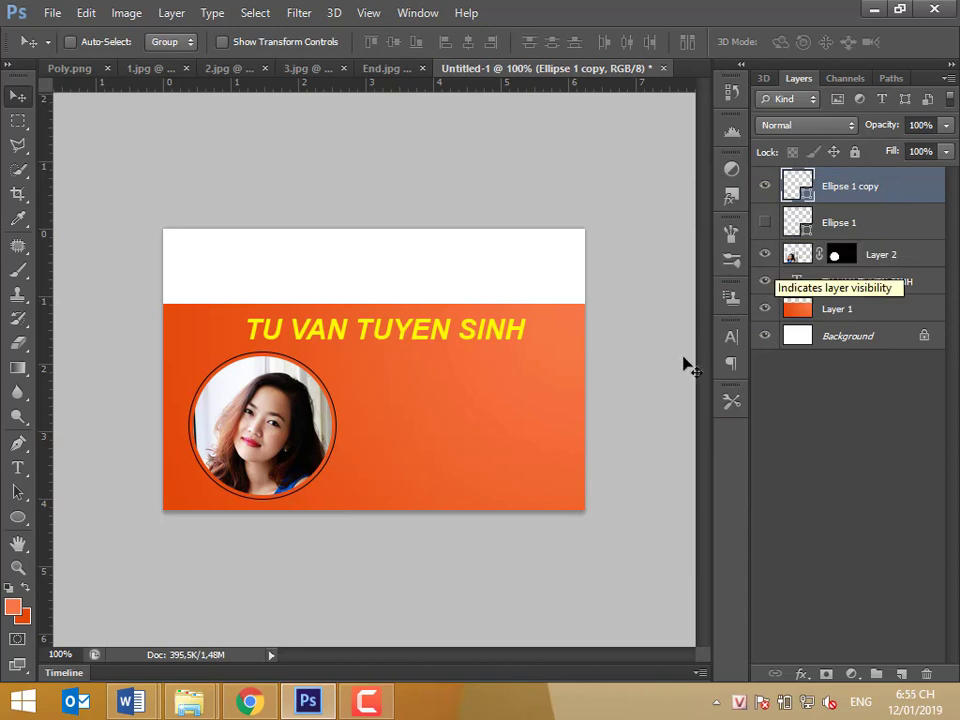
# Add a Color Overlay effect in dark red c02202 to the enlarged ellipse copy through its blending options
pyautogui.rightClick(806, 195)
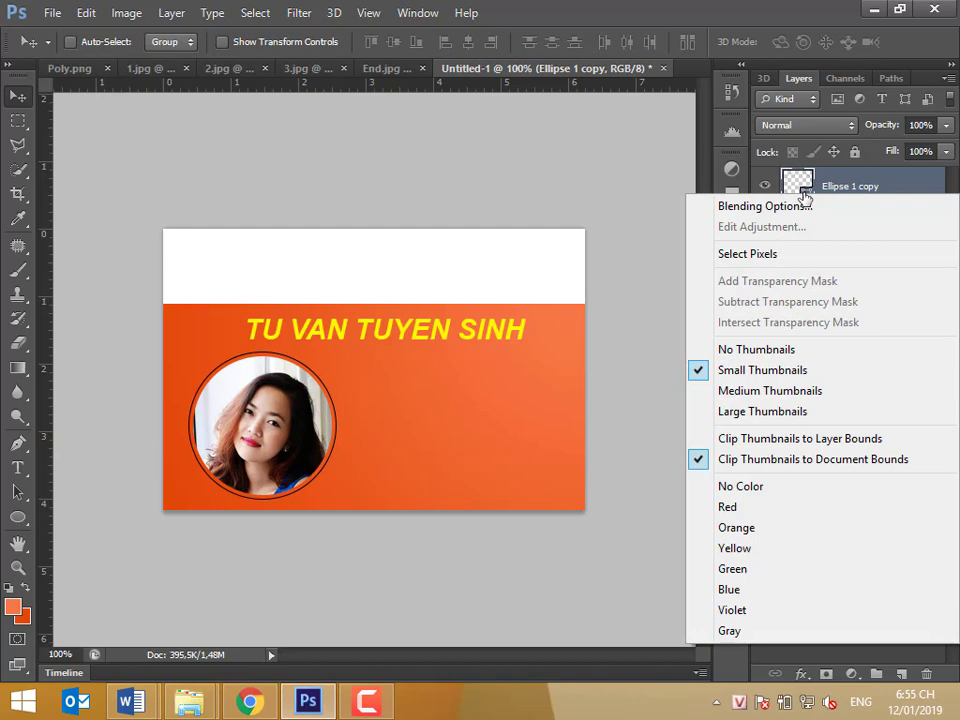
pyautogui.click(790, 214)
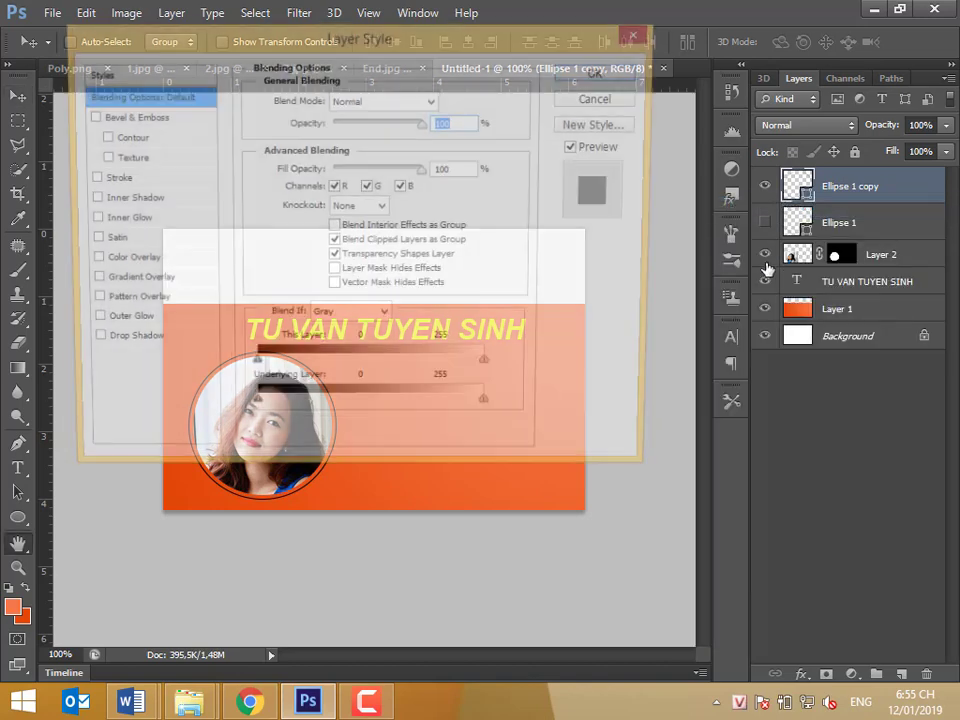
pyautogui.moveTo(398, 26); pyautogui.dragTo(775, 305)
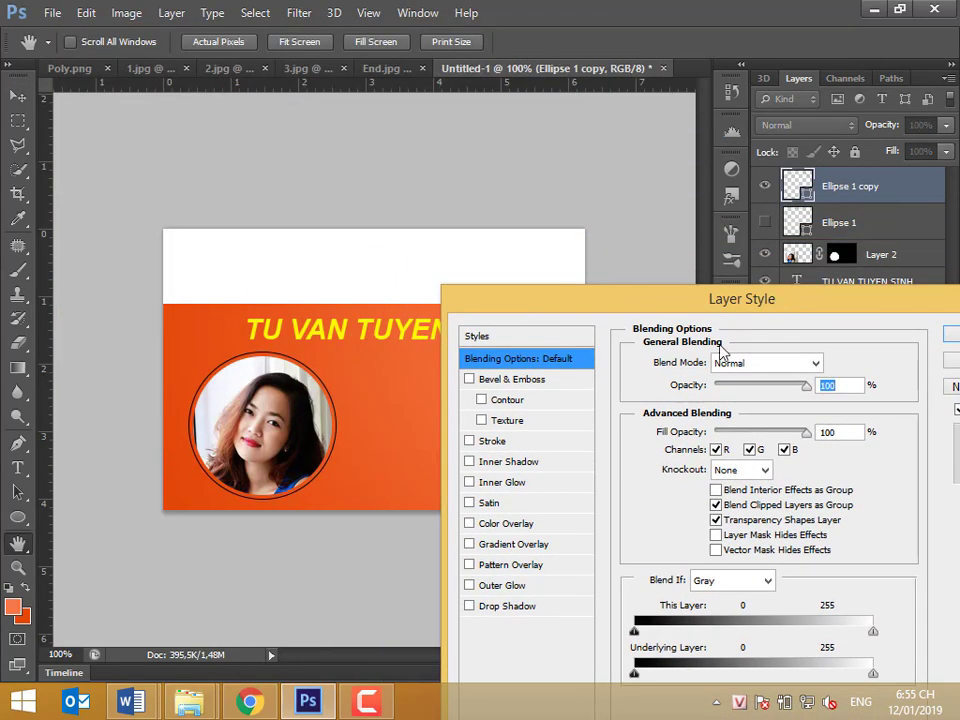
pyautogui.click(471, 524)
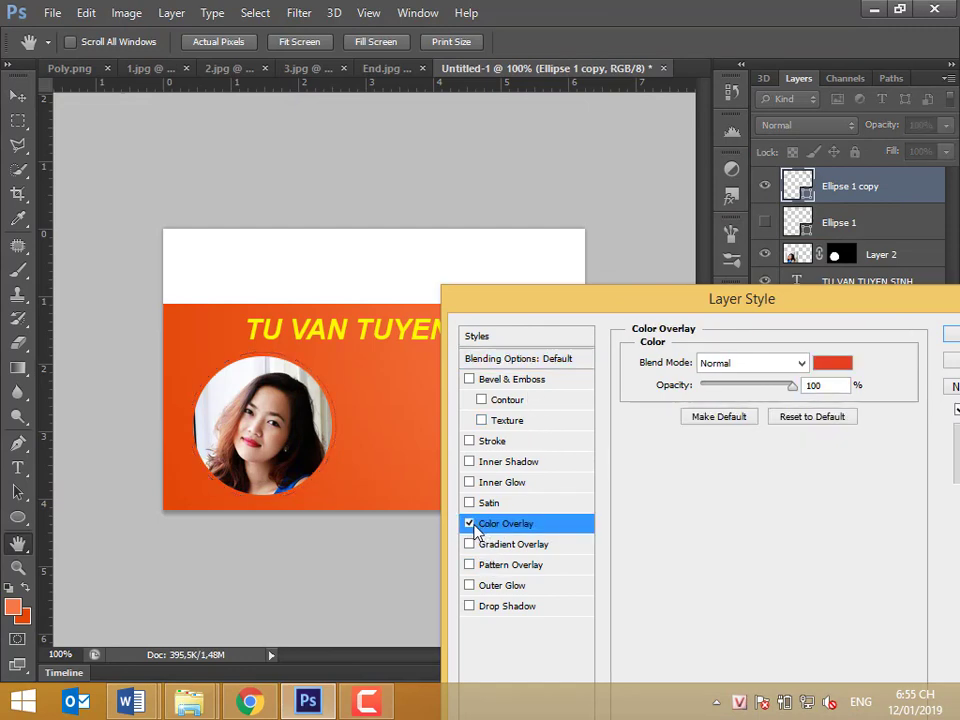
pyautogui.click(833, 362)
pyautogui.moveTo(599, 265)
pyautogui.mouseDown()
pyautogui.moveTo(593, 281)
pyautogui.moveTo(604, 270)
pyautogui.moveTo(611, 285)
pyautogui.mouseUp()
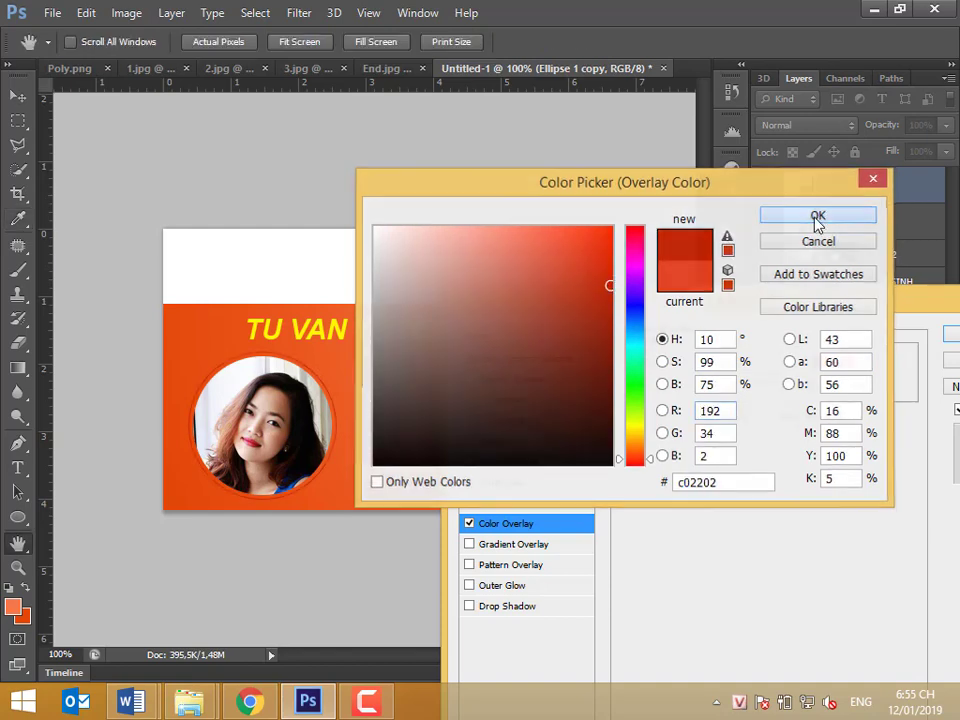
pyautogui.click(816, 218)
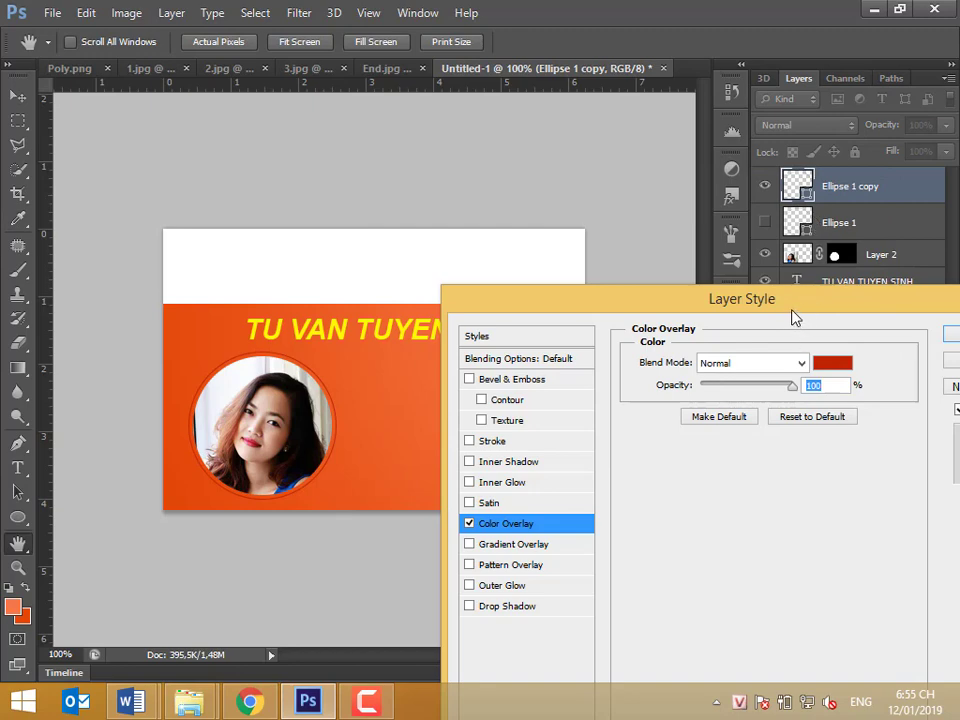
pyautogui.moveTo(791, 305); pyautogui.dragTo(699, 197)
pyautogui.click(889, 228)
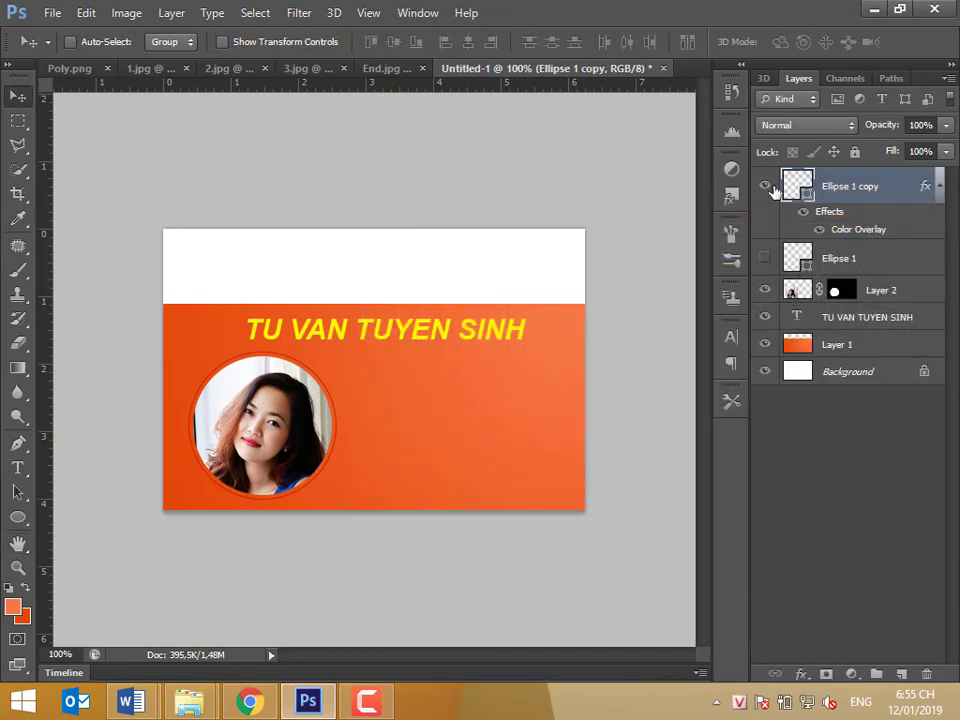
# Toggle the ellipse copy's effects off and on to compare the outline with and without the Color Overlay
pyautogui.click(805, 216)
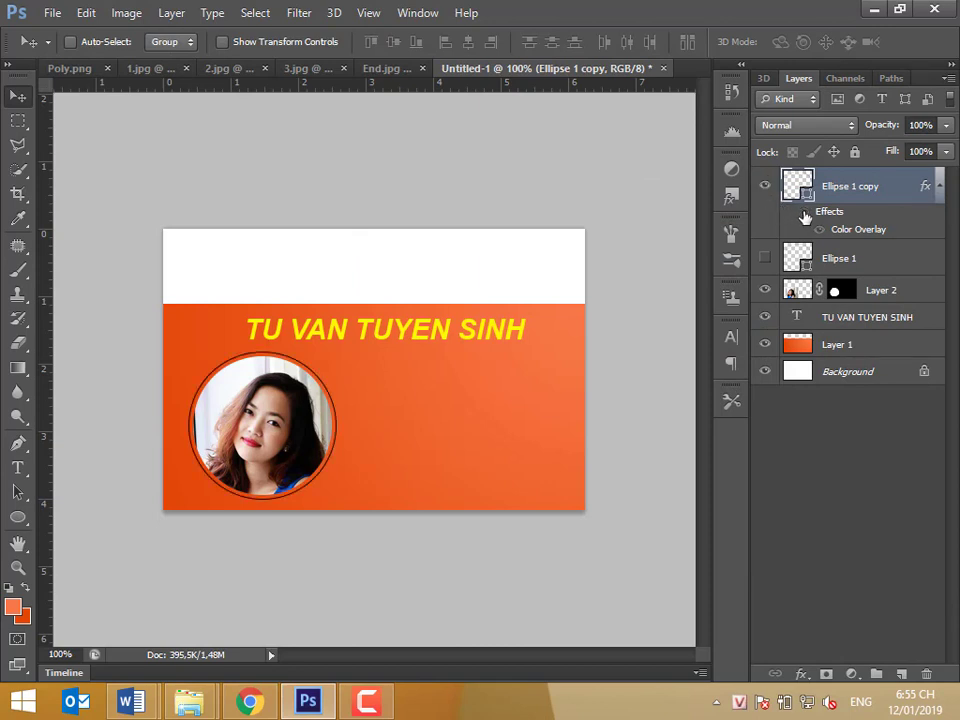
pyautogui.click(805, 216)
pyautogui.click(805, 216)
pyautogui.click(805, 216)
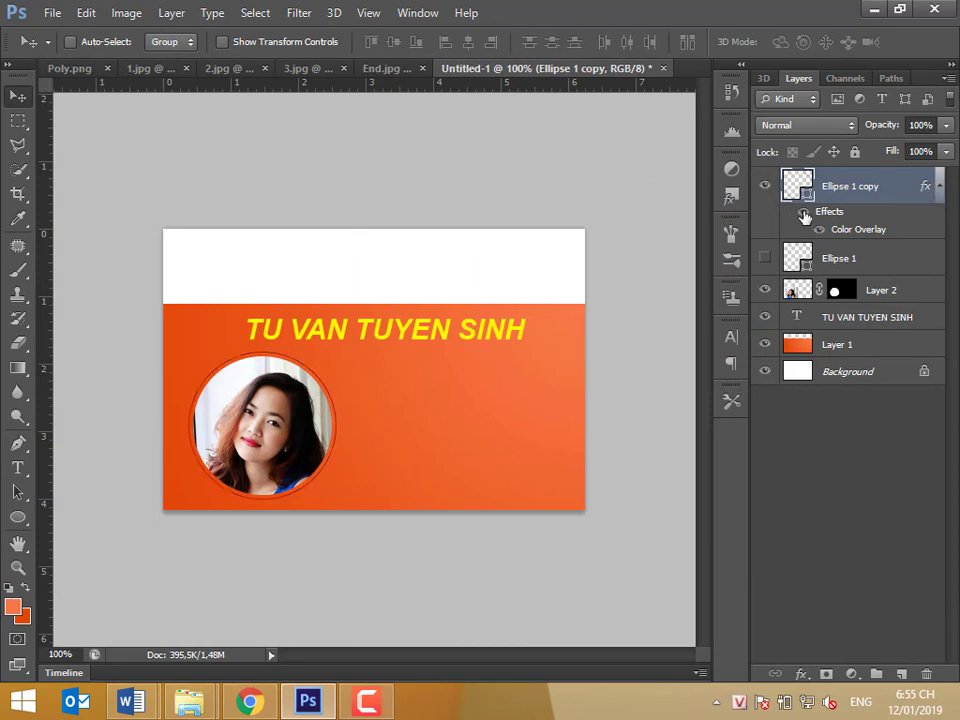
pyautogui.click(805, 216)
pyautogui.click(805, 216)
pyautogui.click(805, 216)
pyautogui.click(805, 216)
# Load a selection from the enlarged ellipse copy, hide that layer, and add an empty layer directly above the title text
pyautogui.keyDown('ctrl'); pyautogui.click(799, 189); pyautogui.keyUp('ctrl')
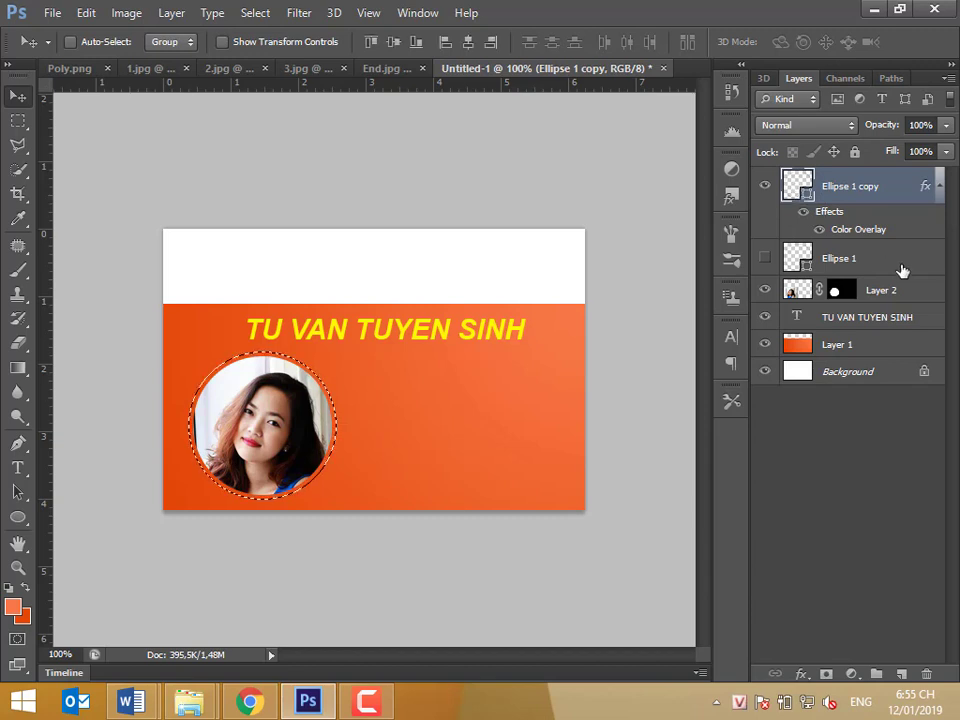
pyautogui.click(765, 186)
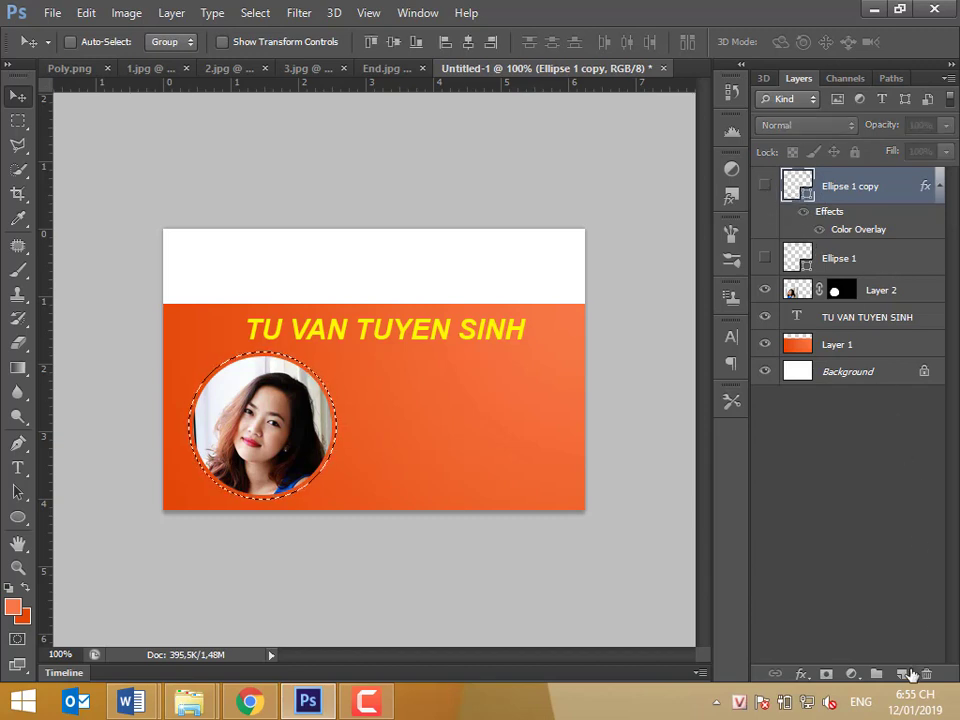
pyautogui.click(874, 292)
pyautogui.click(866, 318)
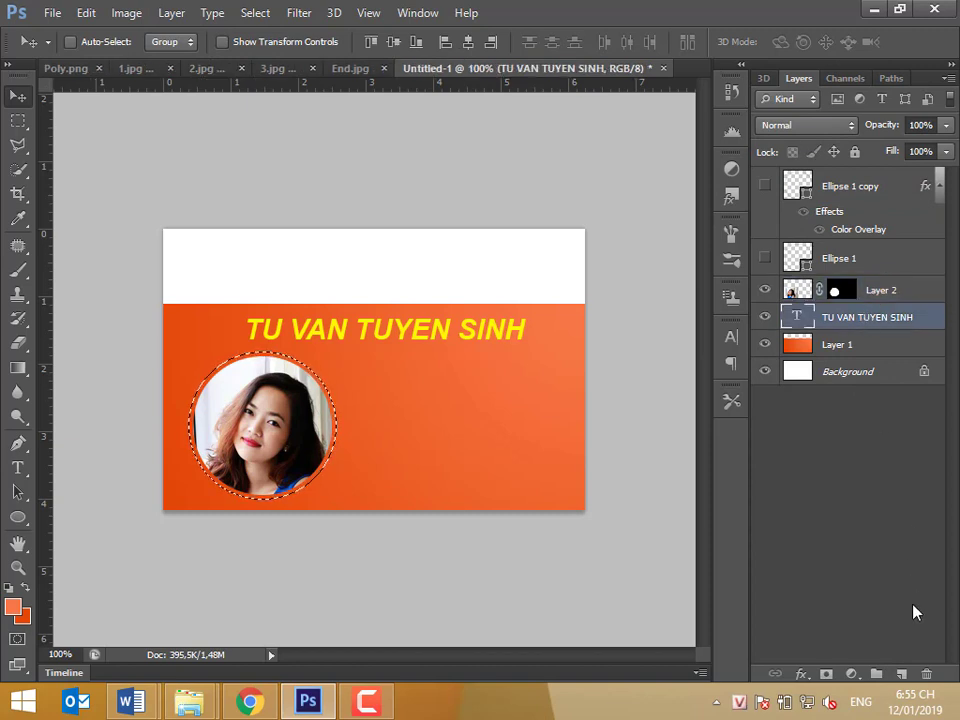
pyautogui.click(901, 673)
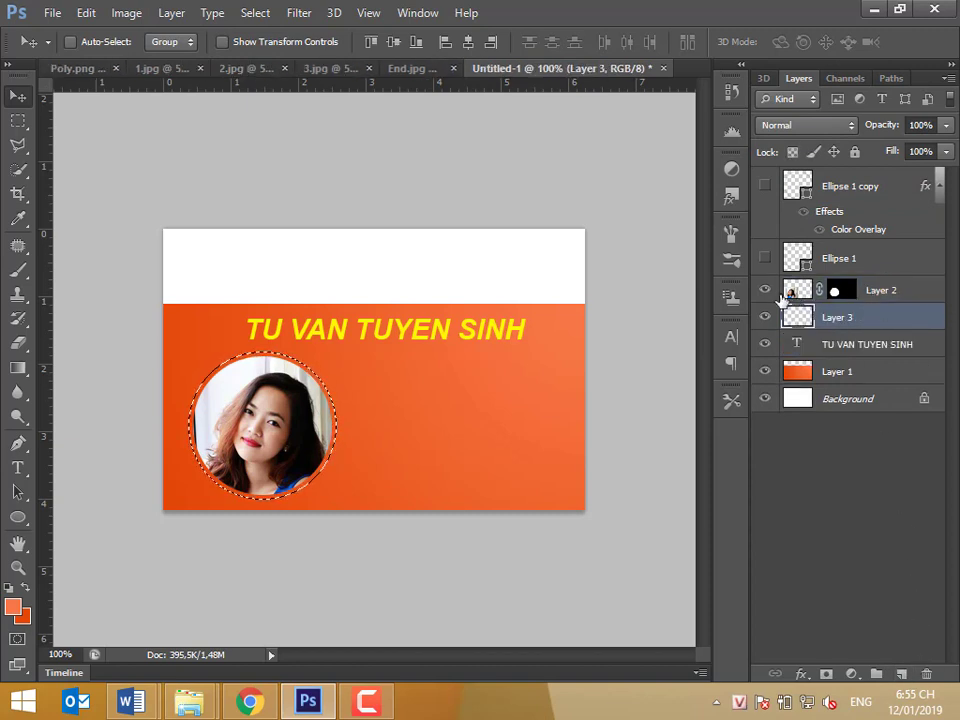
# Fill the circular selection on the new layer with background colour c43f0a and deselect
pyautogui.click(31, 619)
pyautogui.click(600, 282)
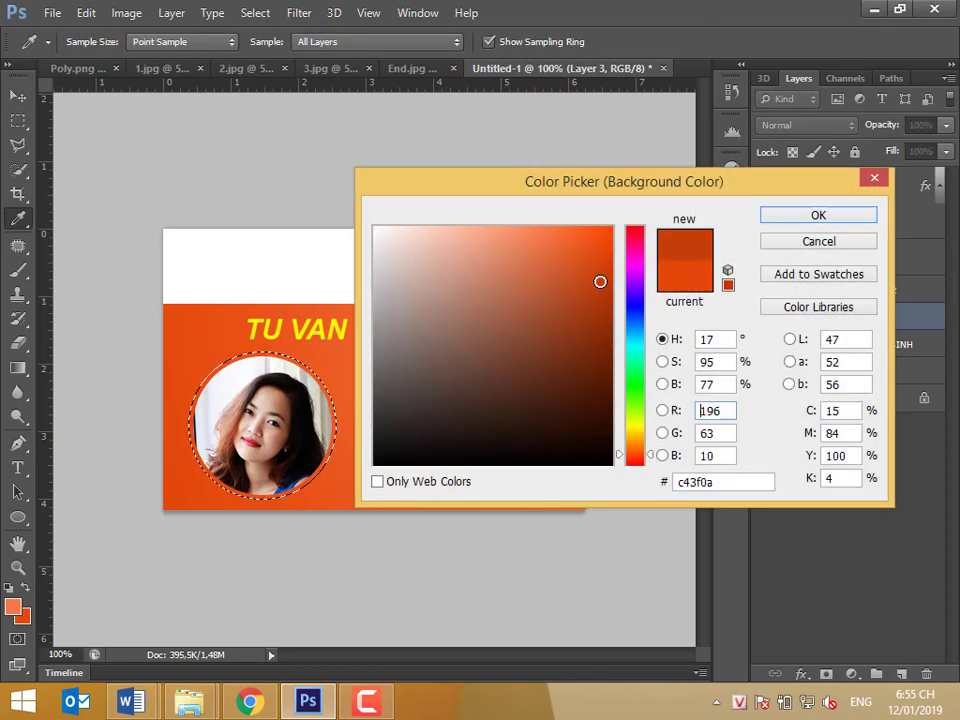
pyautogui.click(788, 217)
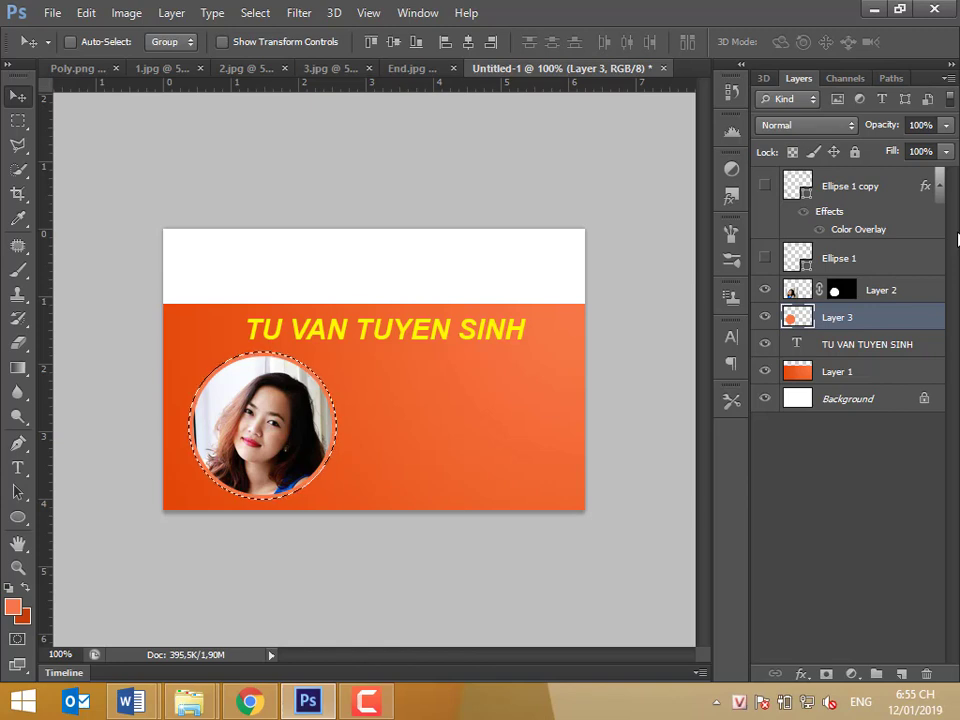
pyautogui.hotkey('ctrl', 'BackSpace')
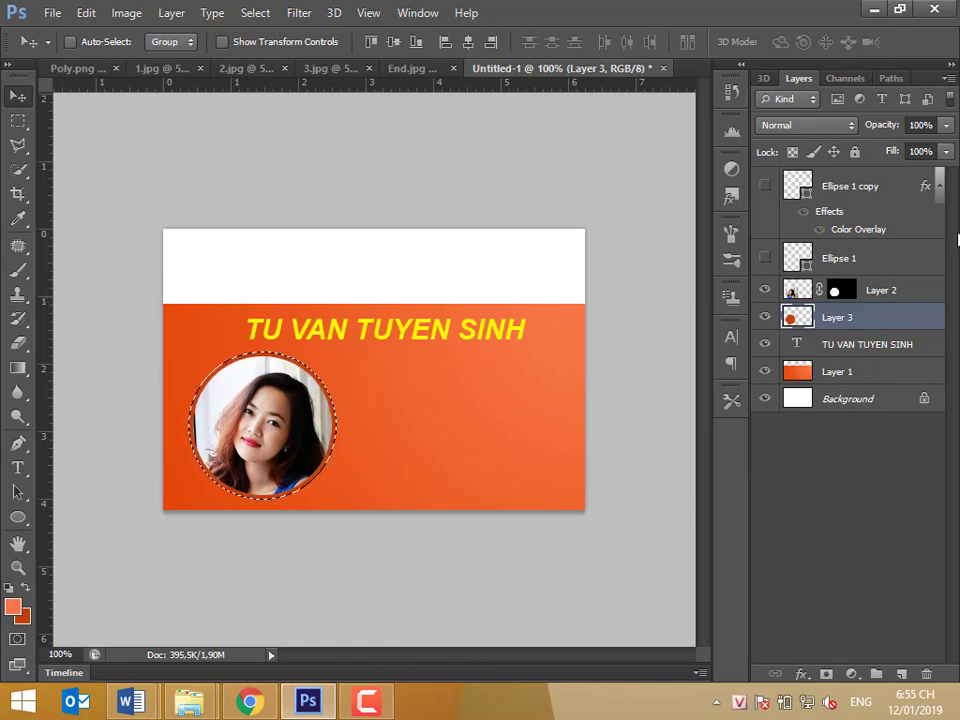
pyautogui.hotkey('ctrl', 'd')
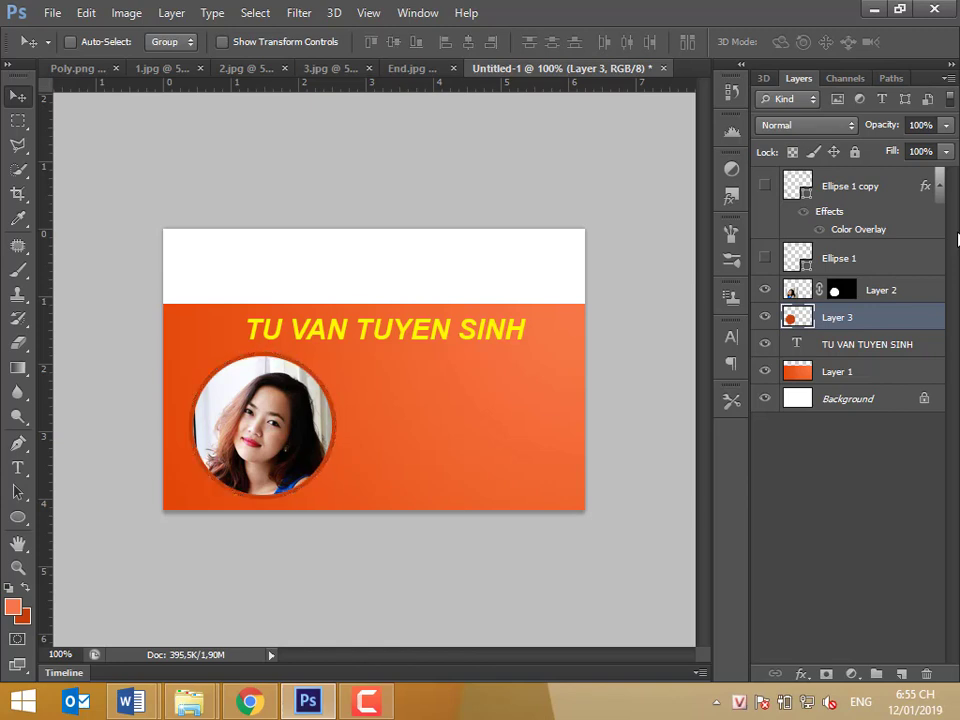
# Hide and reshow the photo layer to inspect the dark orange disc behind it, and select the disc's layer
pyautogui.click(765, 291)
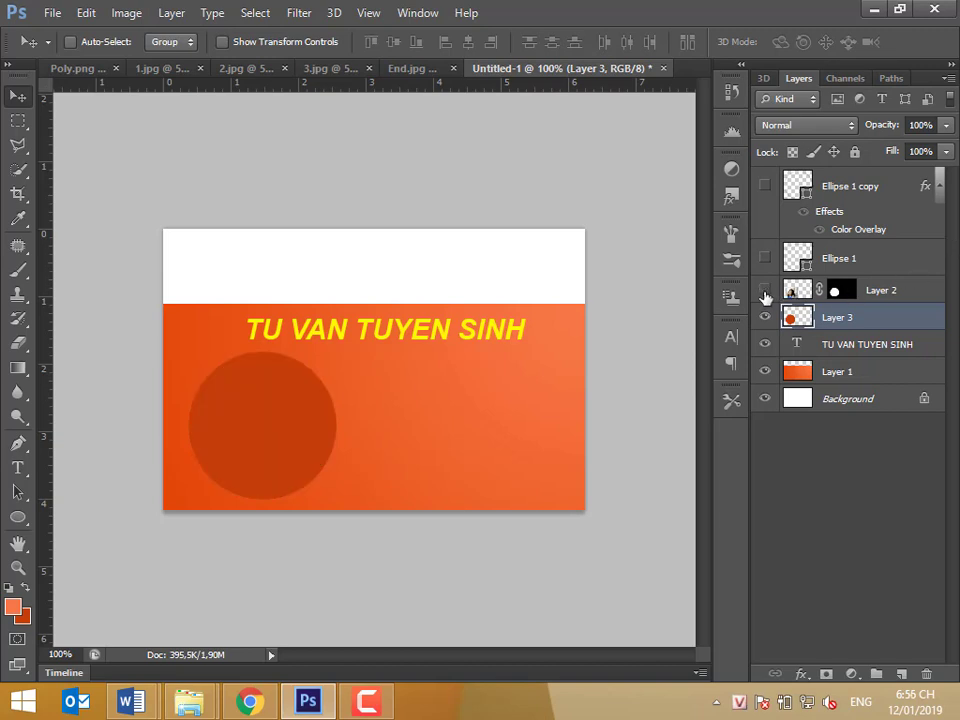
pyautogui.click(900, 292)
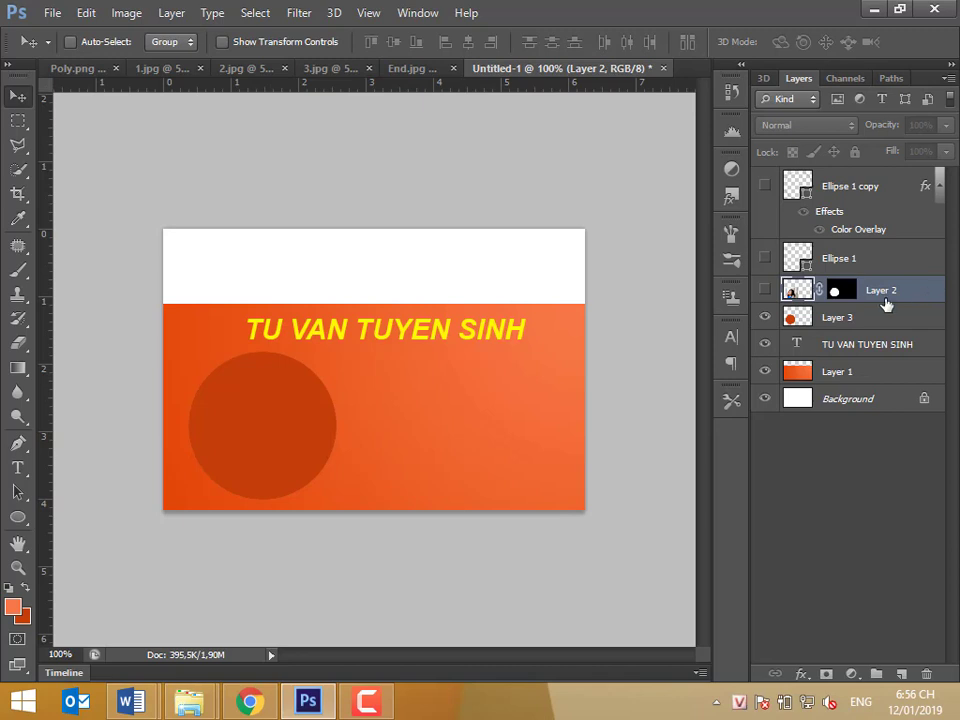
pyautogui.click(765, 291)
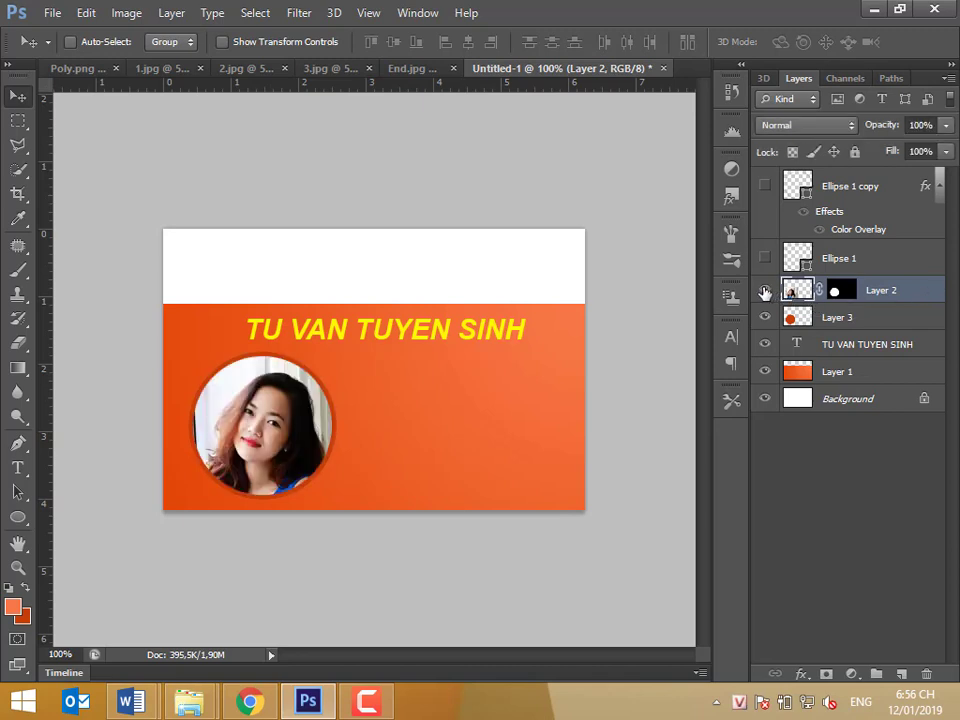
pyautogui.click(862, 317)
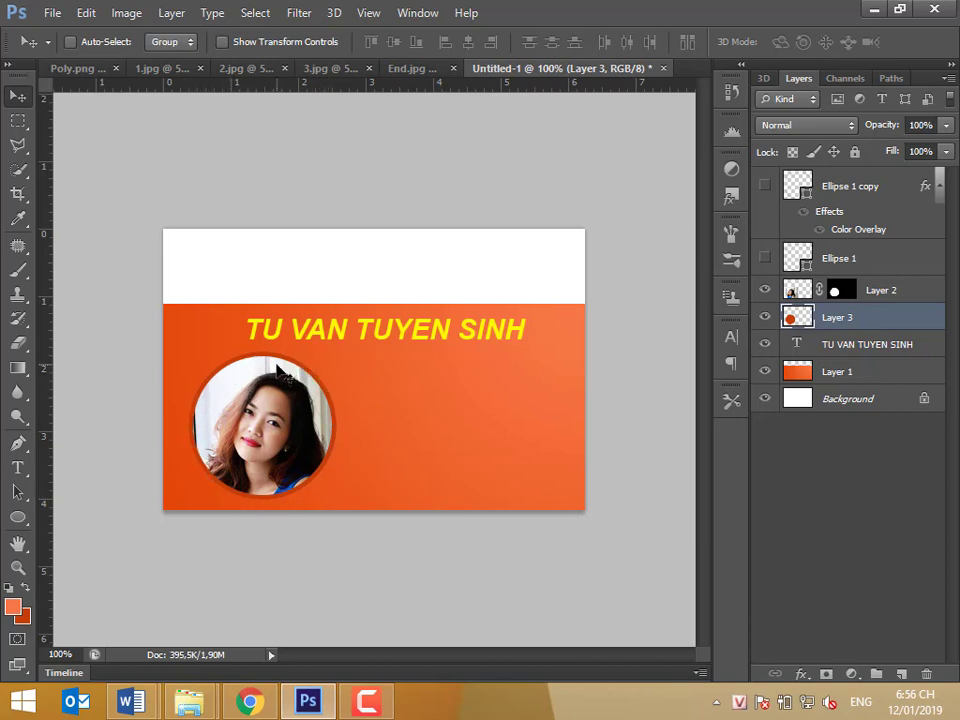
# Reselect the circle behind the photo, fill its disc layer with foreground colour fdb194, and deselect
pyautogui.hotkey('ctrl', 'shift', 'd')
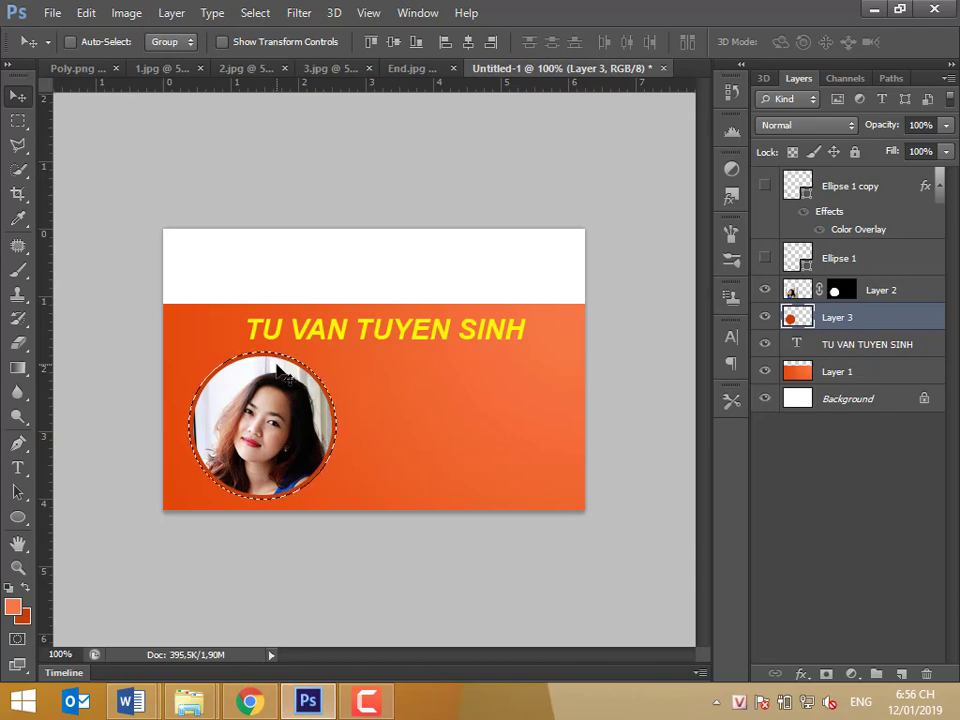
pyautogui.click(14, 607)
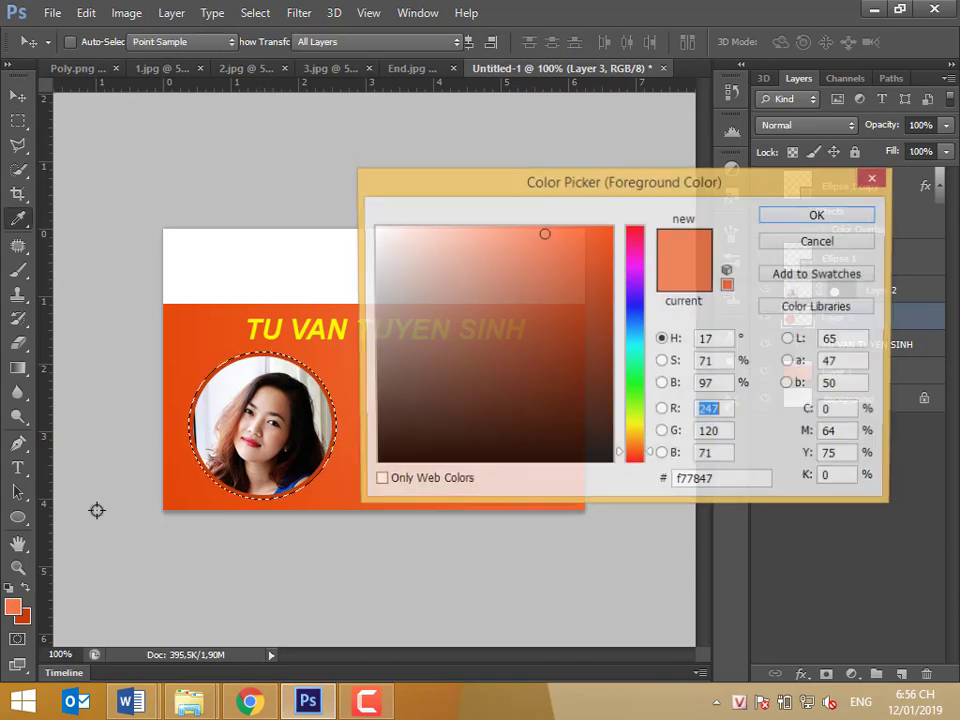
pyautogui.click(517, 231)
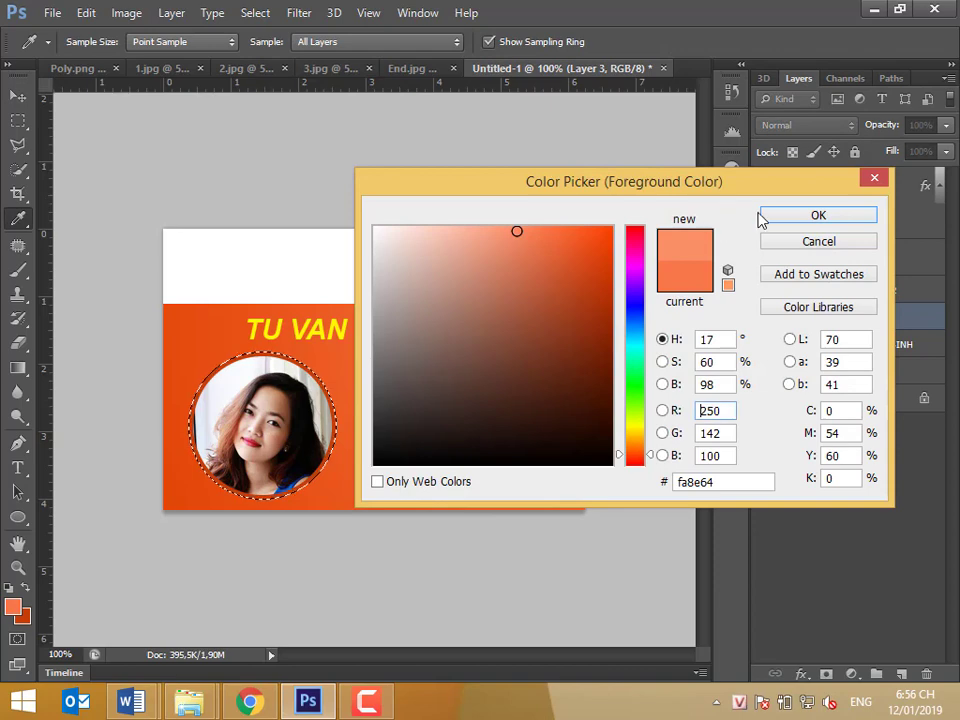
pyautogui.click(473, 228)
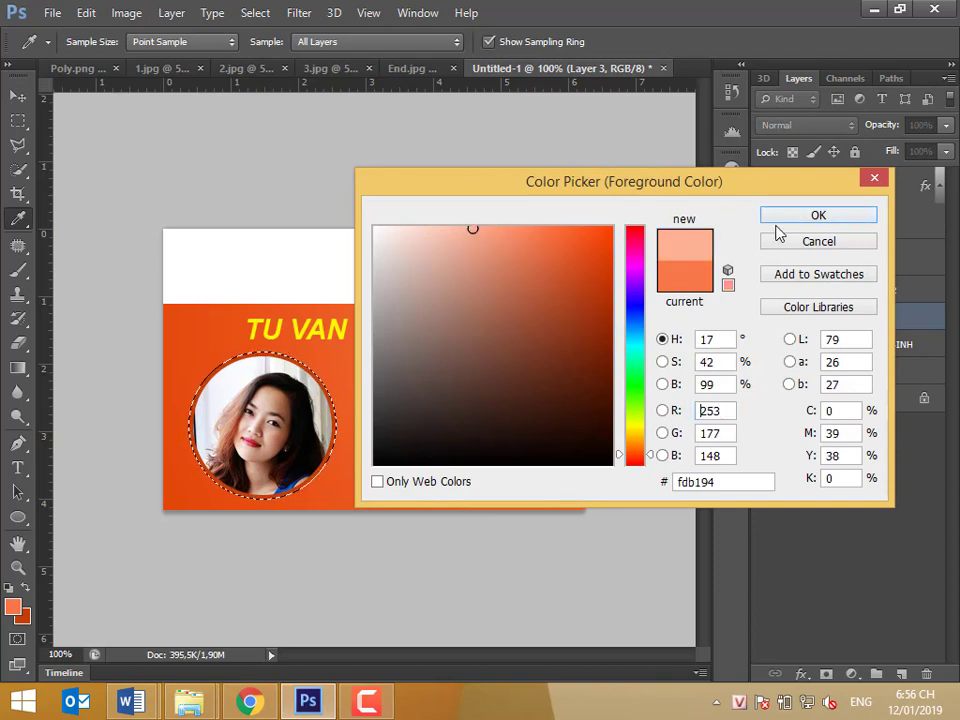
pyautogui.click(779, 219)
pyautogui.press('v')
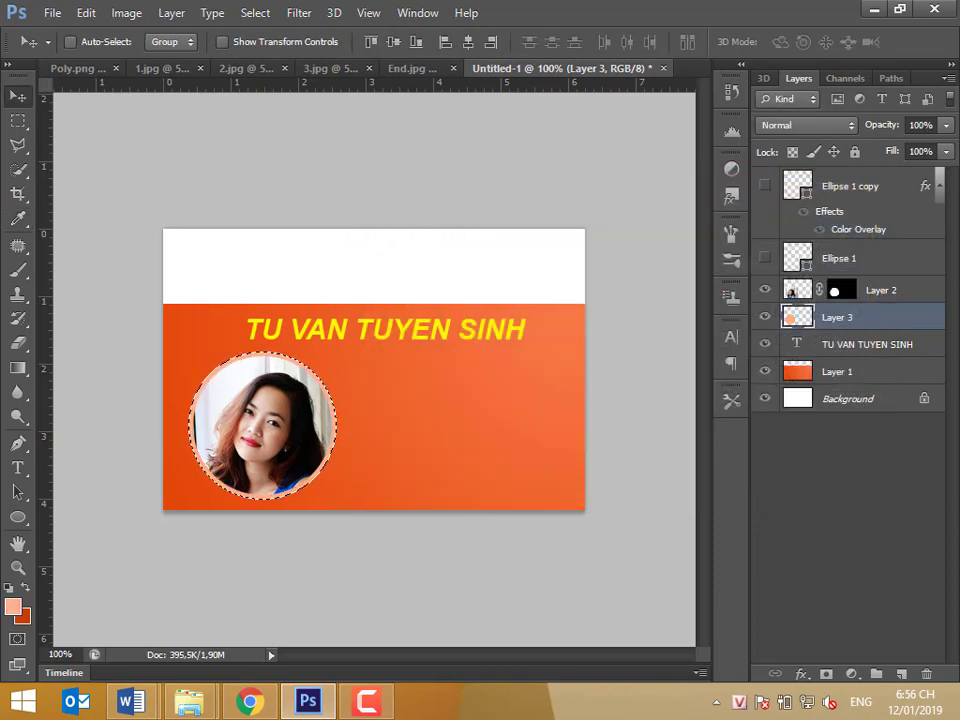
pyautogui.hotkey('alt', 'BackSpace')
pyautogui.hotkey('ctrl', 'd')
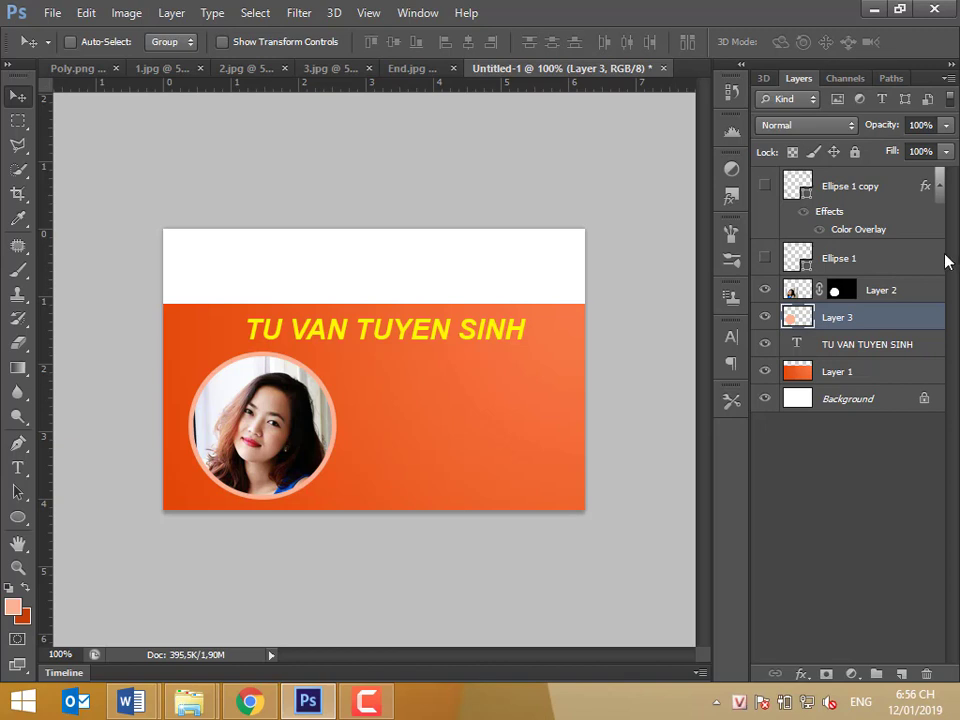
# Select the photo and disc layers together, scale them to about 81%, and position them at the orange panel's left side below the title
pyautogui.keyDown('shift'); pyautogui.click(917, 300); pyautogui.keyUp('shift')
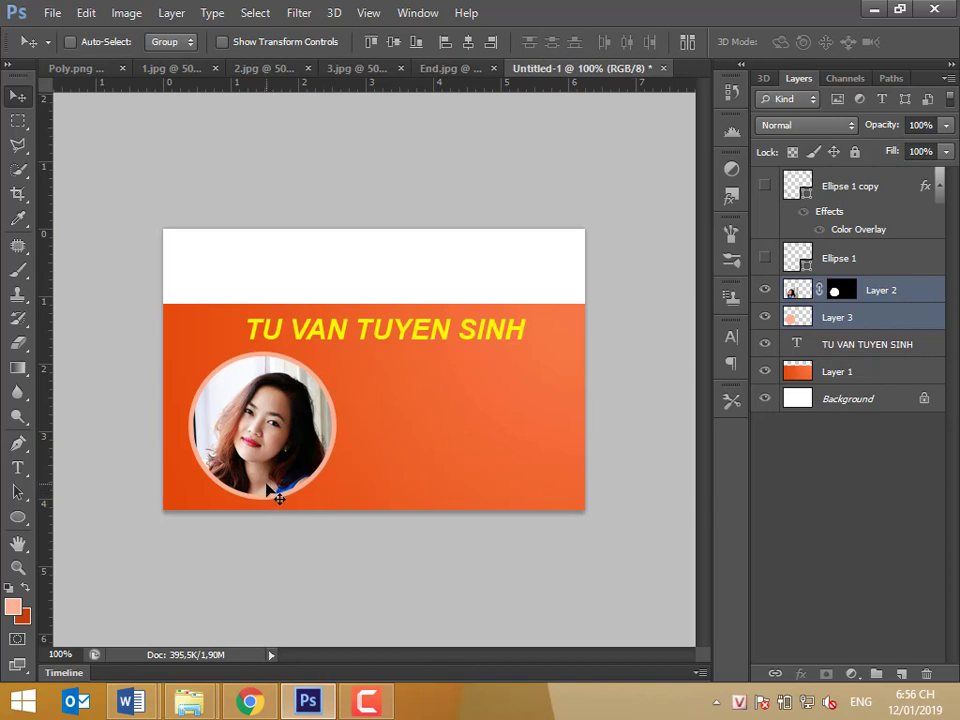
pyautogui.moveTo(284, 454); pyautogui.dragTo(261, 457)
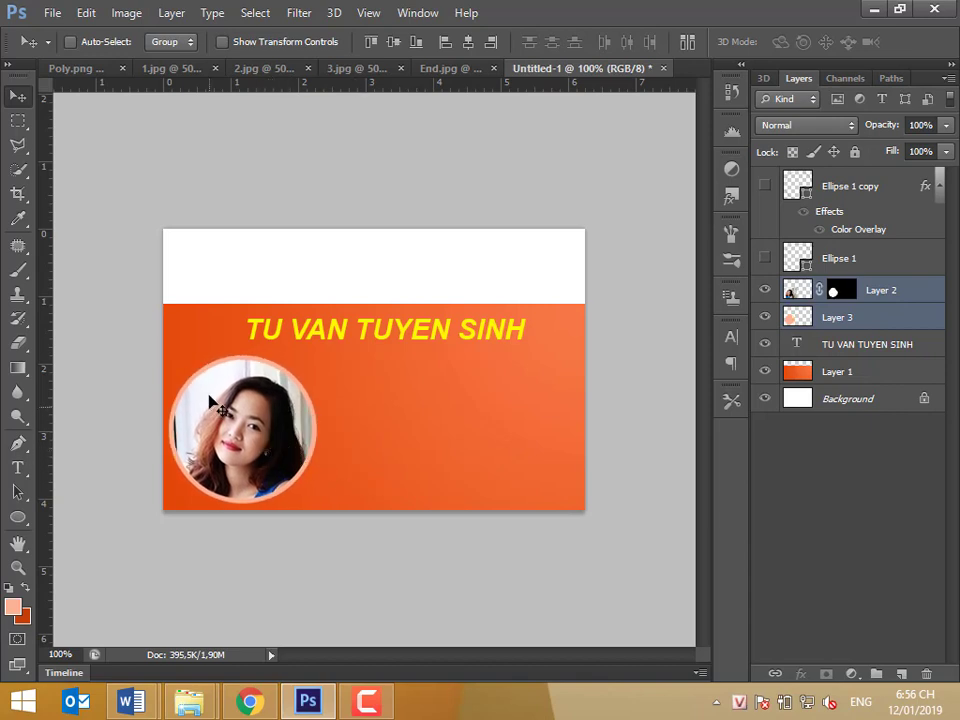
pyautogui.hotkey('ctrl', 't')
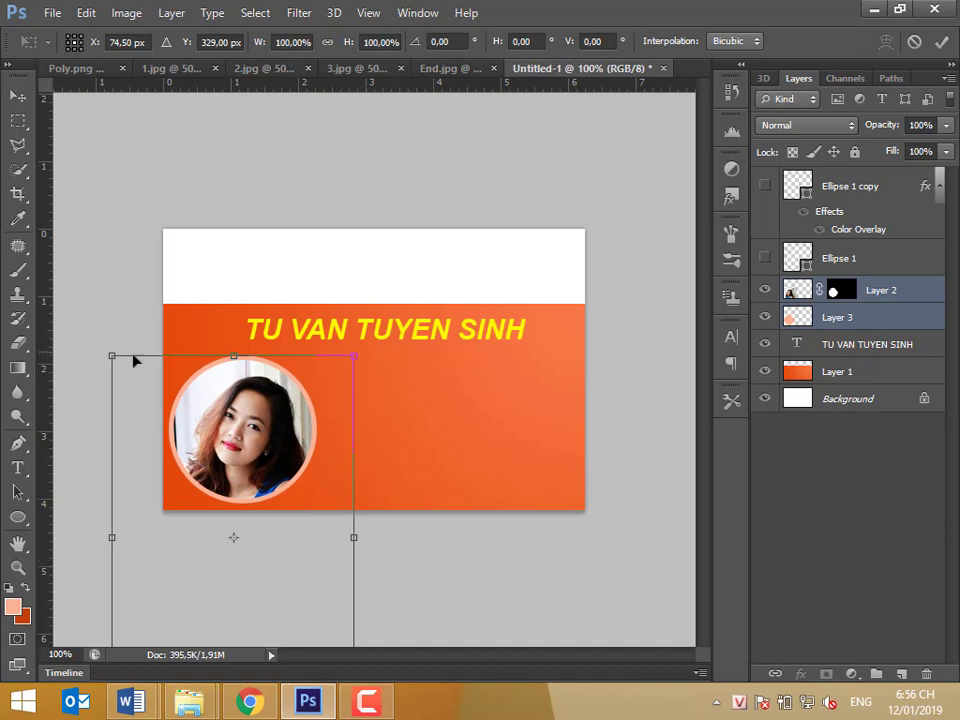
pyautogui.moveTo(111, 355); pyautogui.dragTo(135, 390)
pyautogui.moveTo(188, 408); pyautogui.dragTo(190, 380)
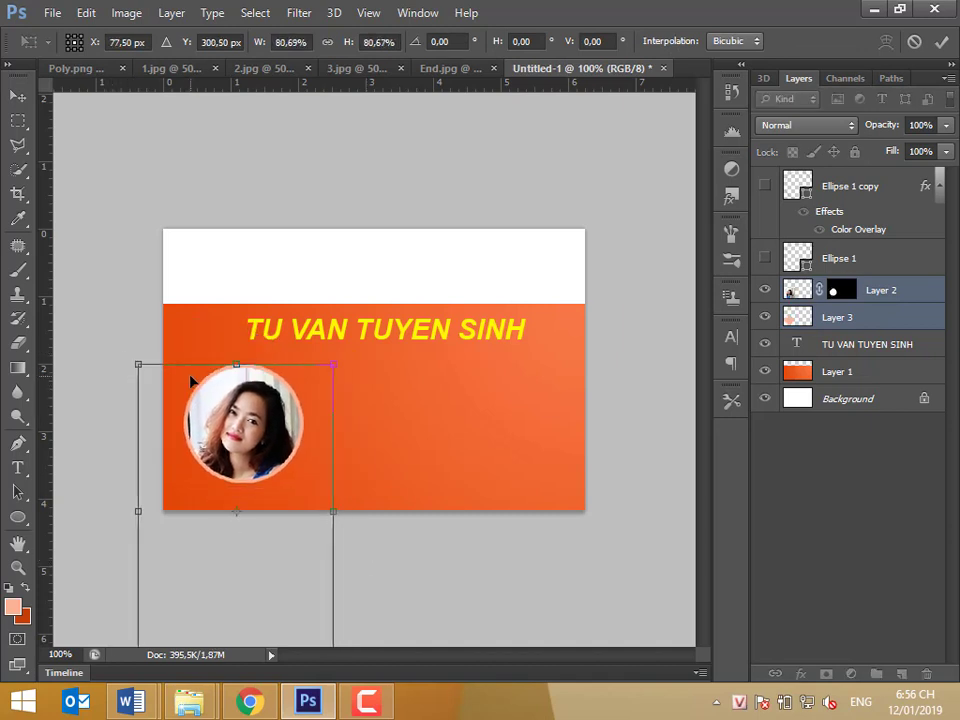
pyautogui.press('Return')
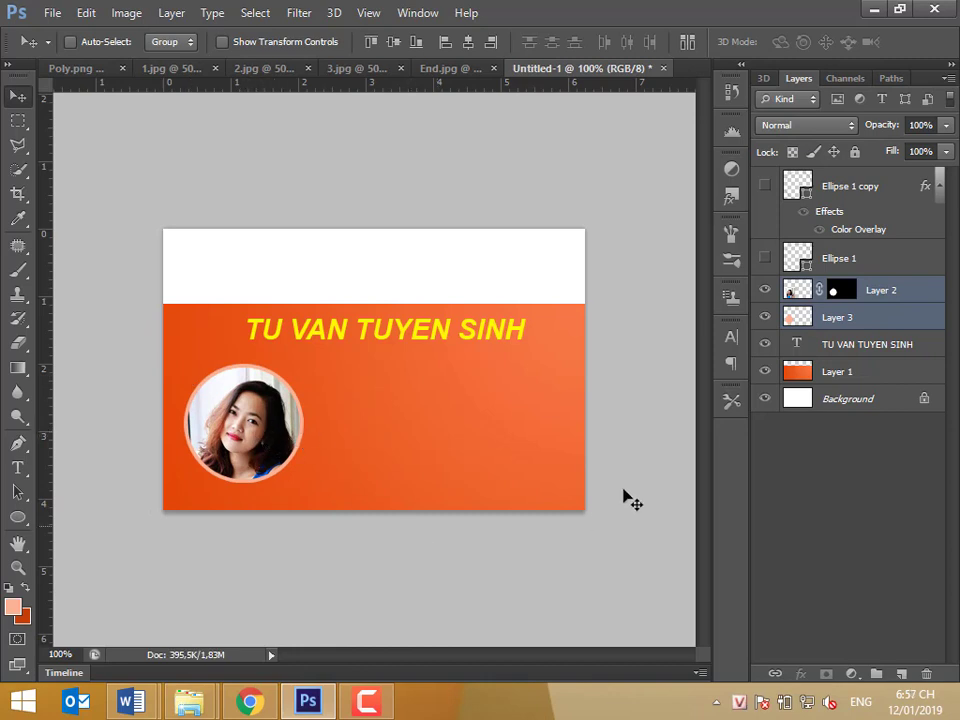
# Duplicate the ringed photo and its disc twice, spacing the copies in a row across the centre and right of the panel
pyautogui.click(874, 293)
pyautogui.click(870, 317)
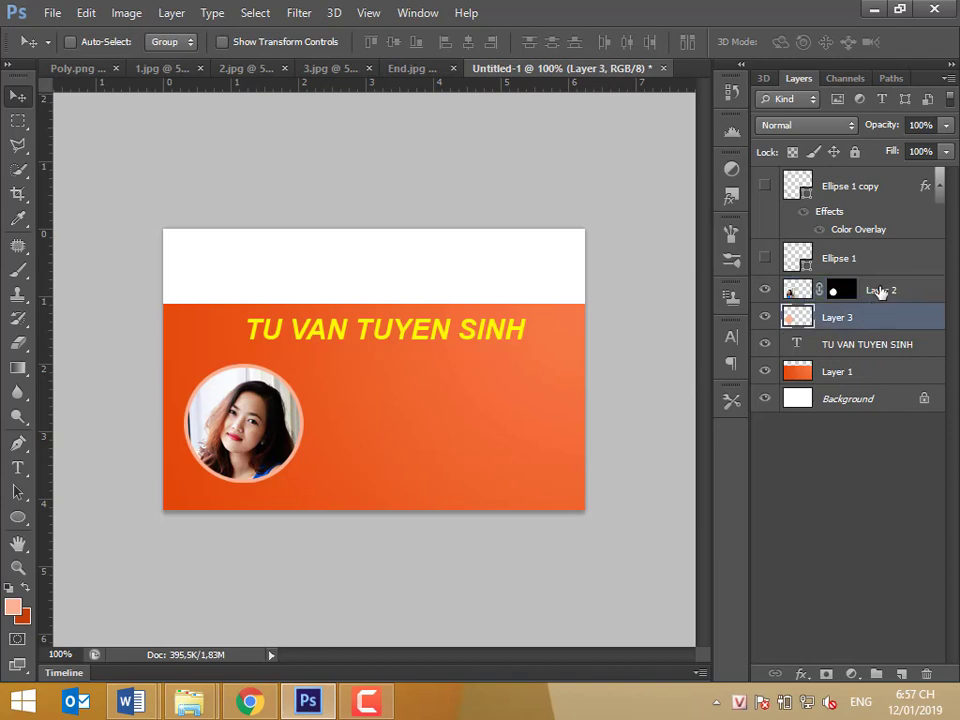
pyautogui.click(874, 292)
pyautogui.click(870, 318)
pyautogui.keyDown('ctrl'); pyautogui.click(876, 294); pyautogui.keyUp('ctrl')
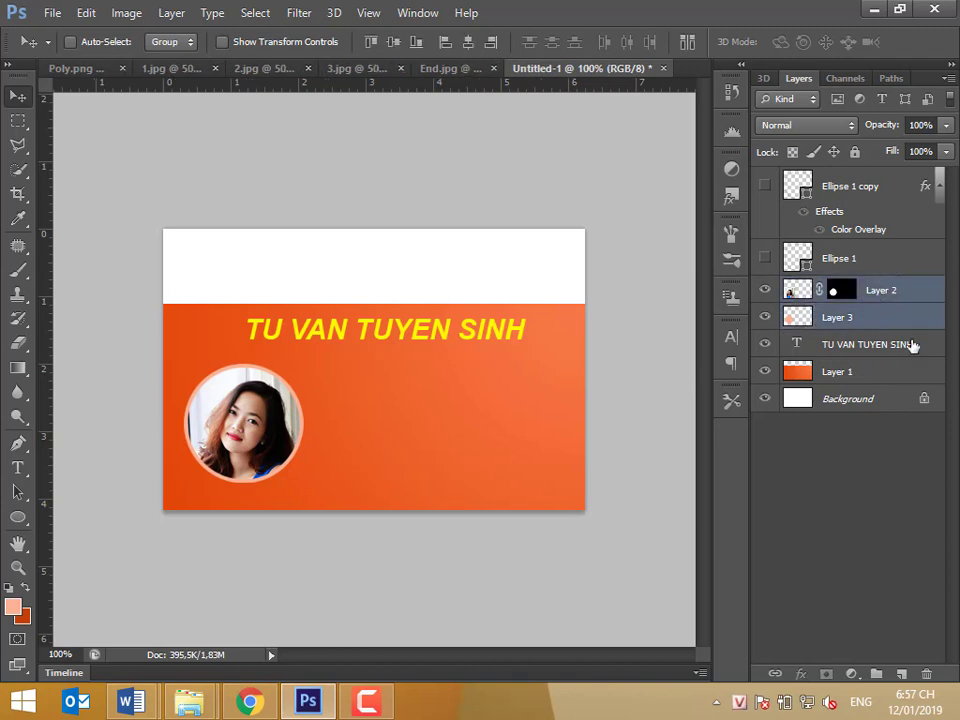
pyautogui.moveTo(262, 456); pyautogui.dragTo(522, 432)
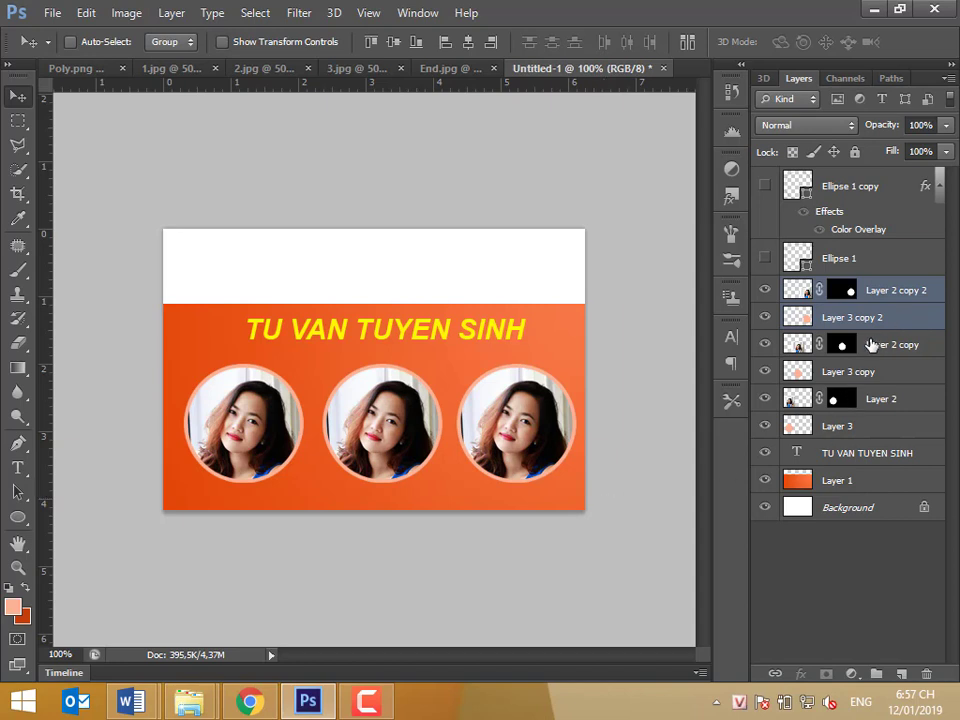
# Select the middle circle's photo layer and toggle its visibility to identify which picture it holds
pyautogui.click(806, 342)
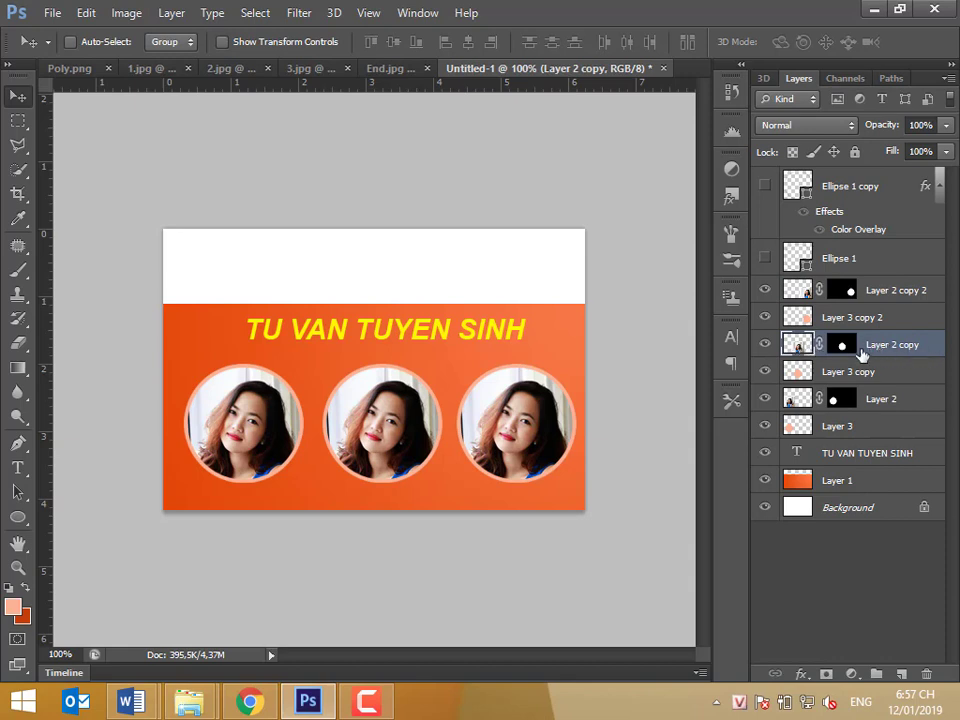
pyautogui.click(764, 344)
pyautogui.click(764, 344)
pyautogui.click(764, 344)
pyautogui.click(764, 344)
pyautogui.click(764, 344)
pyautogui.click(764, 344)
# Copy the whole motorbike photo from 3.jpg and paste it into the poster directly above the middle circle's photo layer
pyautogui.click(221, 72)
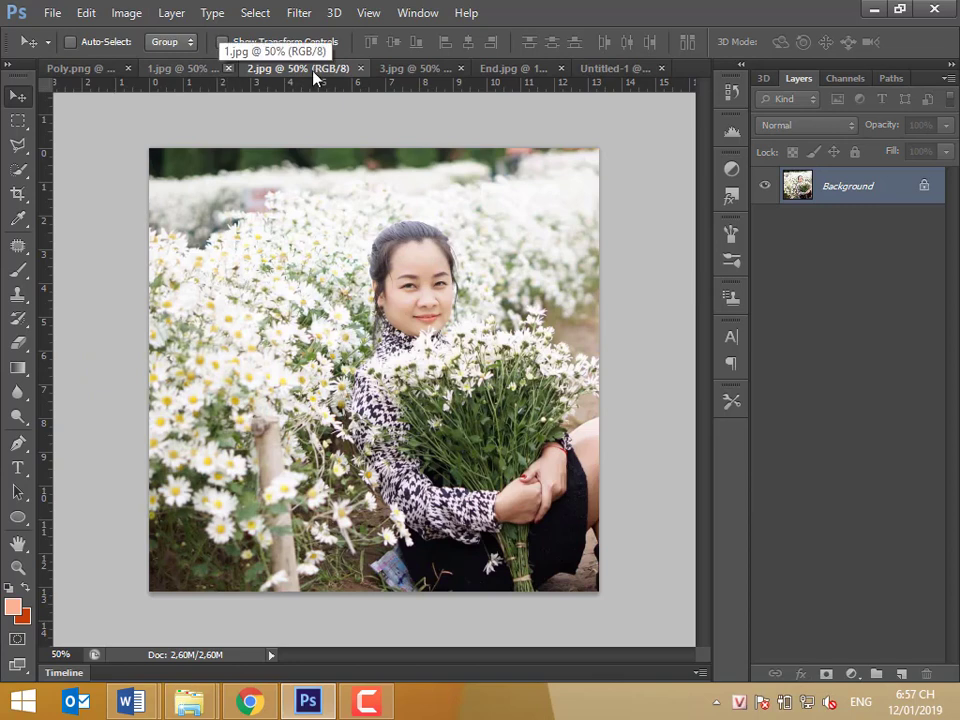
pyautogui.click(411, 70)
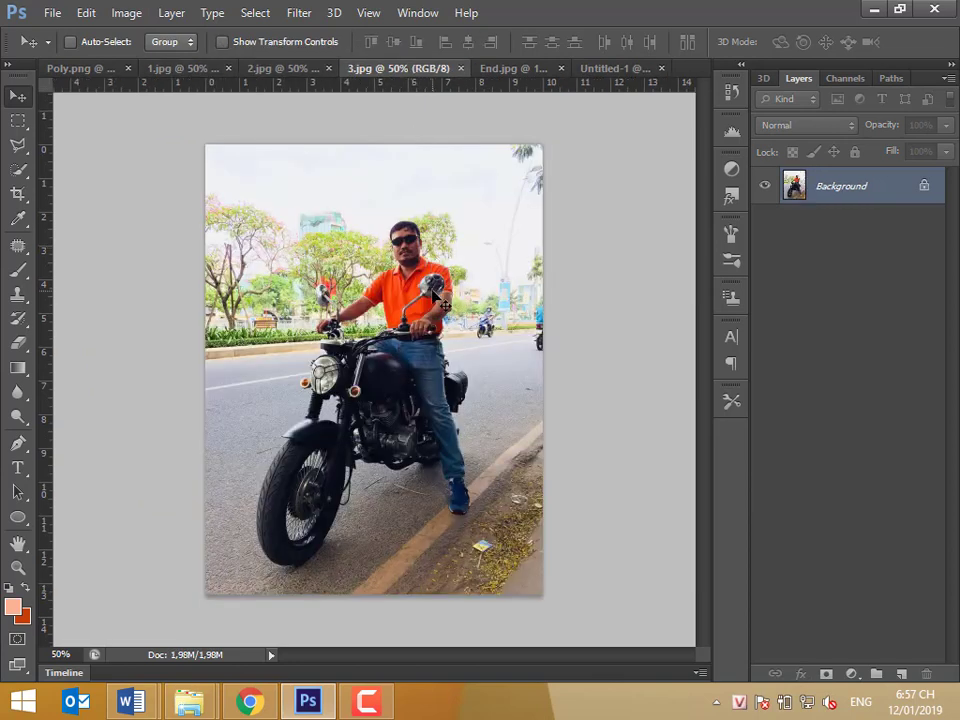
pyautogui.hotkey('ctrl', 'a')
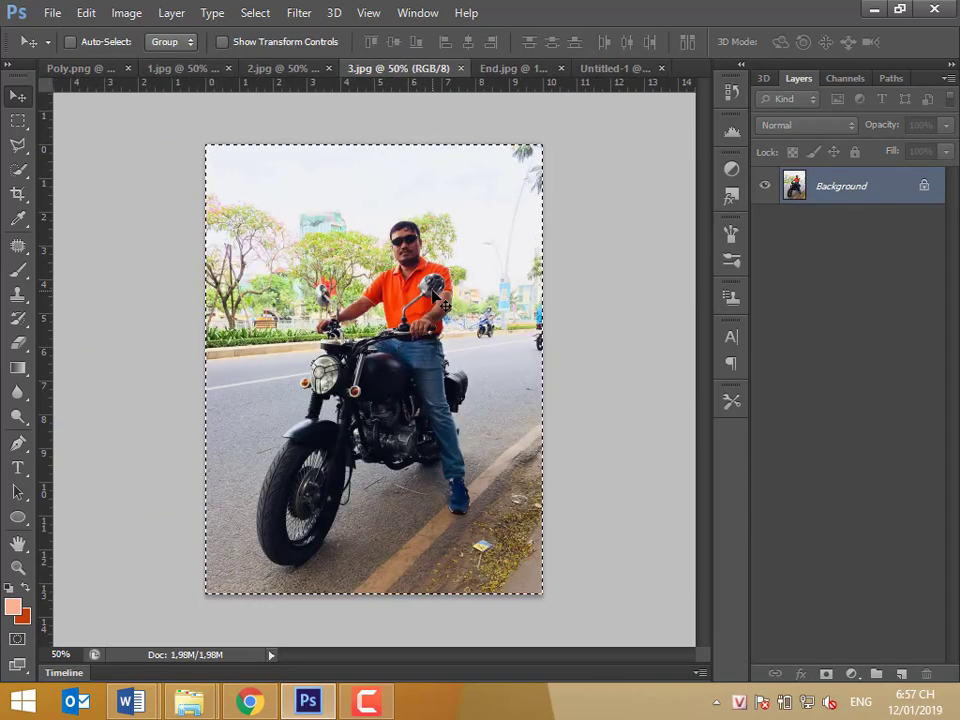
pyautogui.click(592, 70)
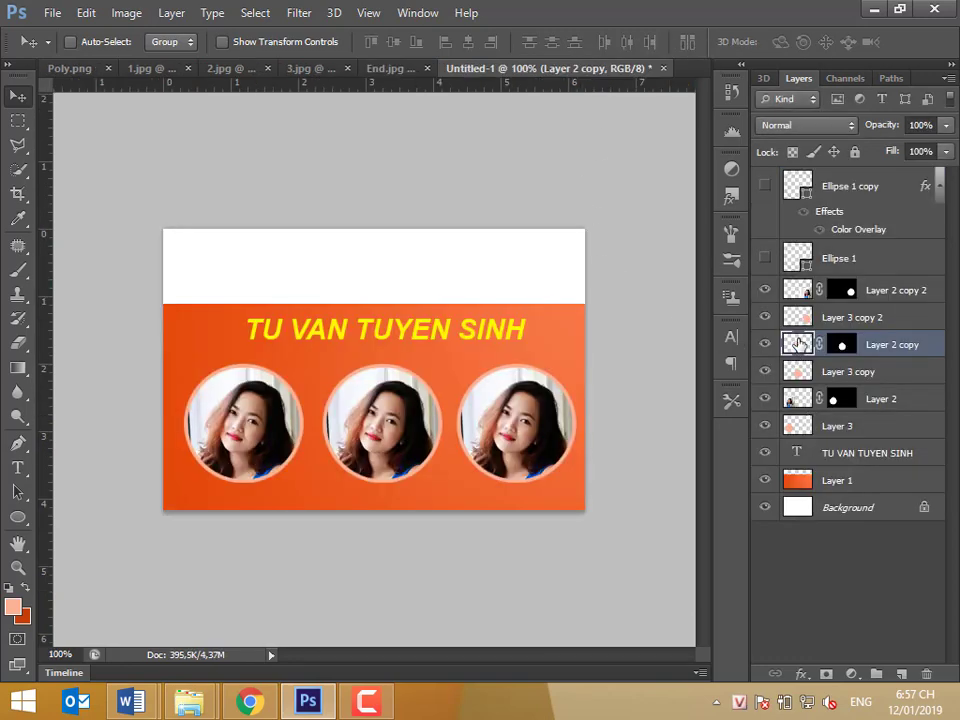
pyautogui.keyDown('ctrl'); pyautogui.click(797, 347); pyautogui.keyUp('ctrl')
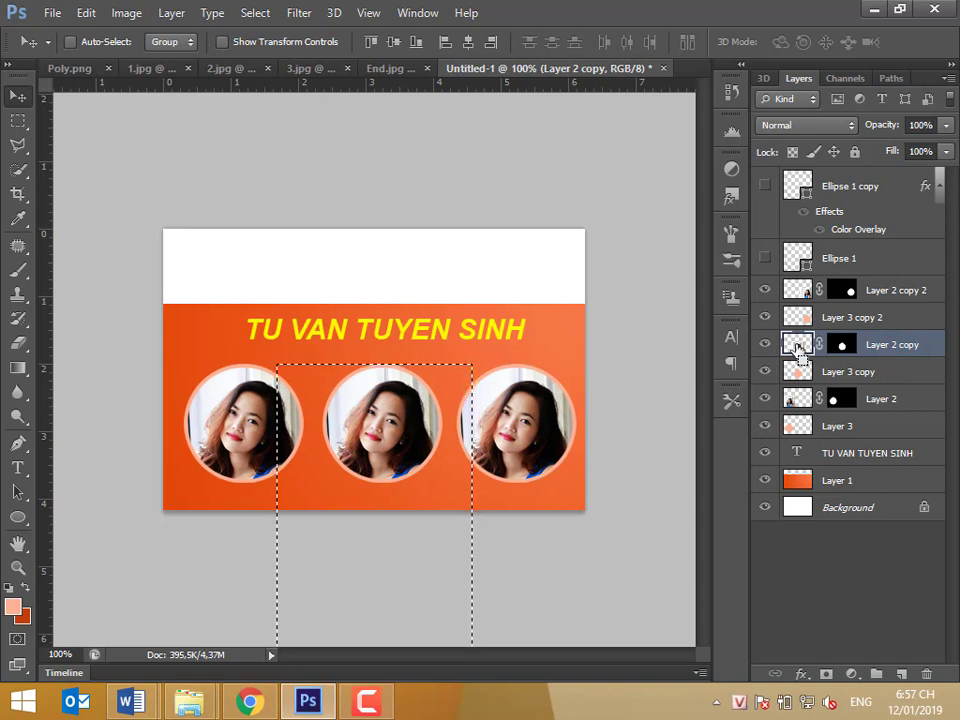
pyautogui.hotkey('ctrl', 'd')
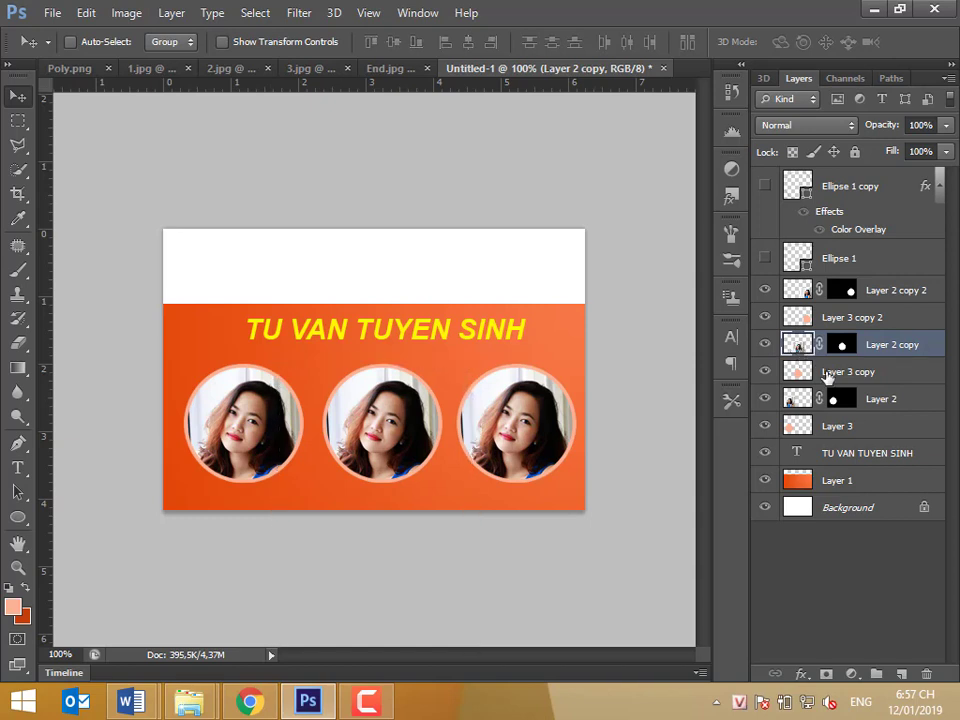
pyautogui.hotkey('ctrl', 'v')
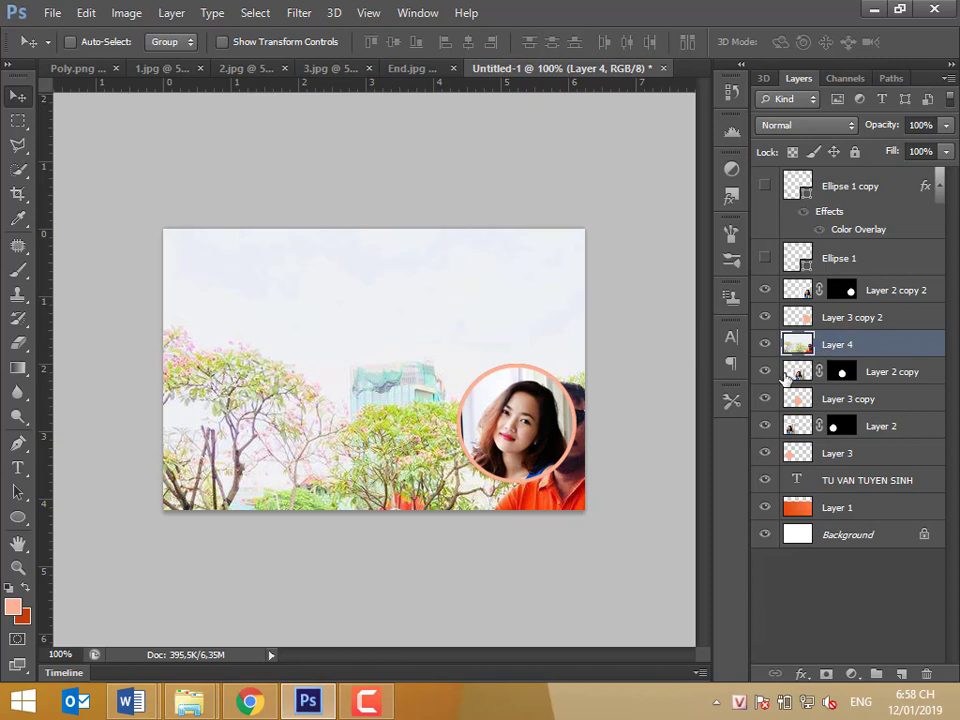
# Hide the pasted motorbike photo, toggle the middle portrait to examine the disc beneath, and show the pasted photo again
pyautogui.click(765, 344)
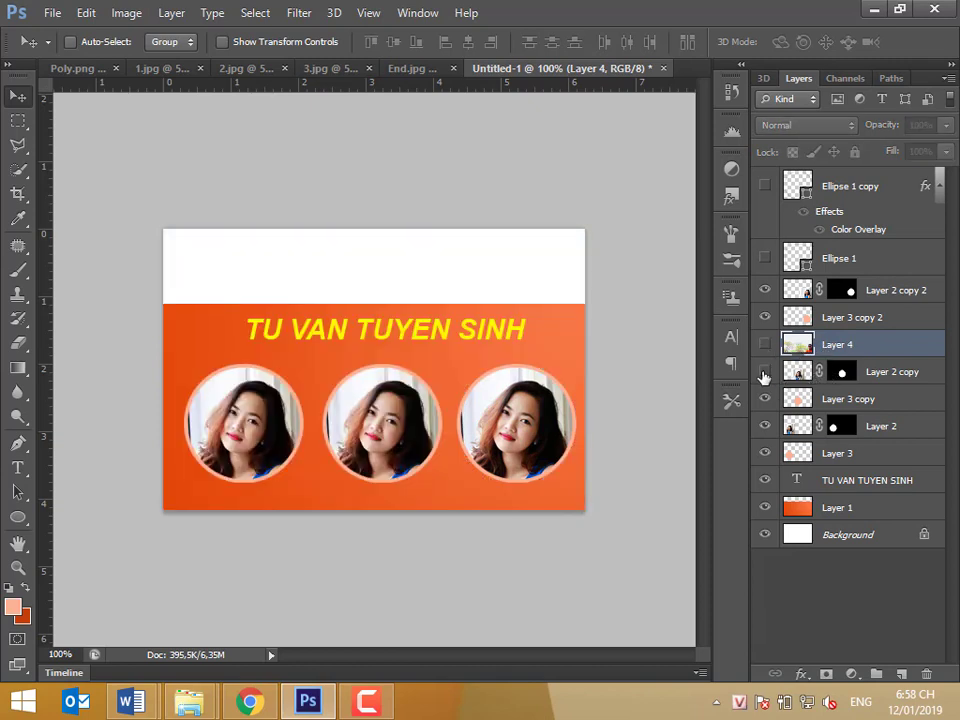
pyautogui.click(765, 371)
pyautogui.click(765, 371)
pyautogui.click(765, 371)
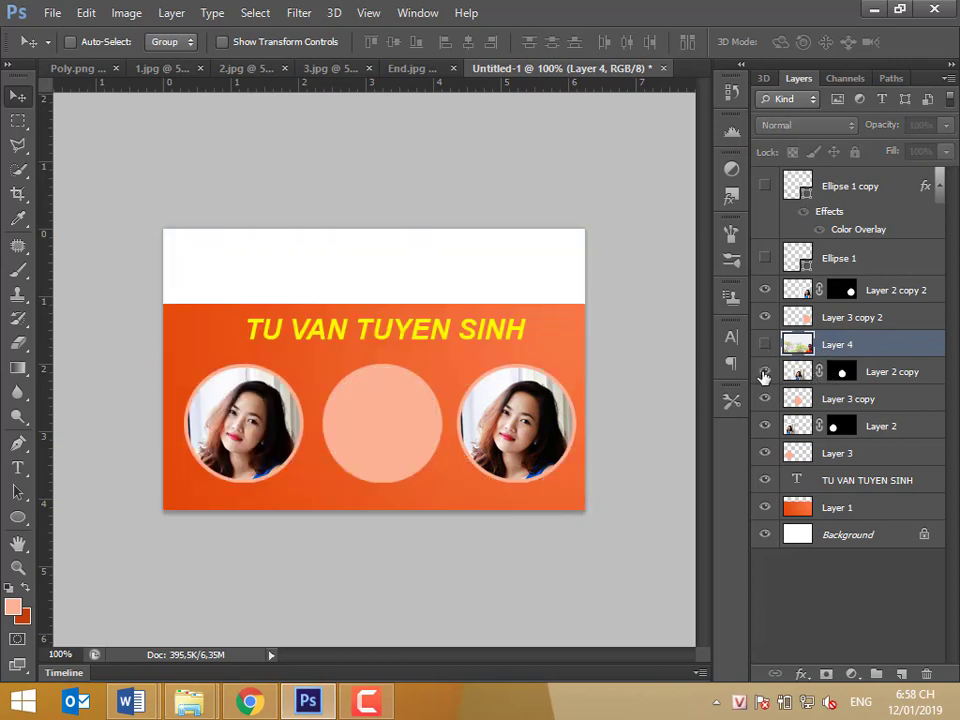
pyautogui.click(764, 372)
pyautogui.click(764, 373)
pyautogui.click(764, 373)
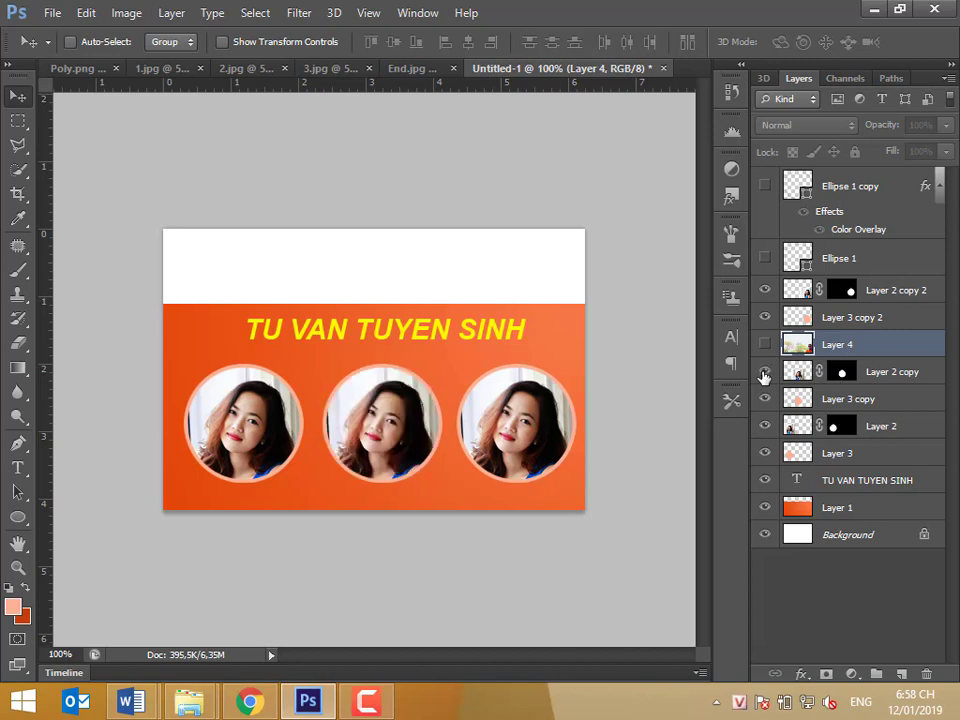
pyautogui.click(764, 373)
pyautogui.click(764, 373)
pyautogui.click(764, 373)
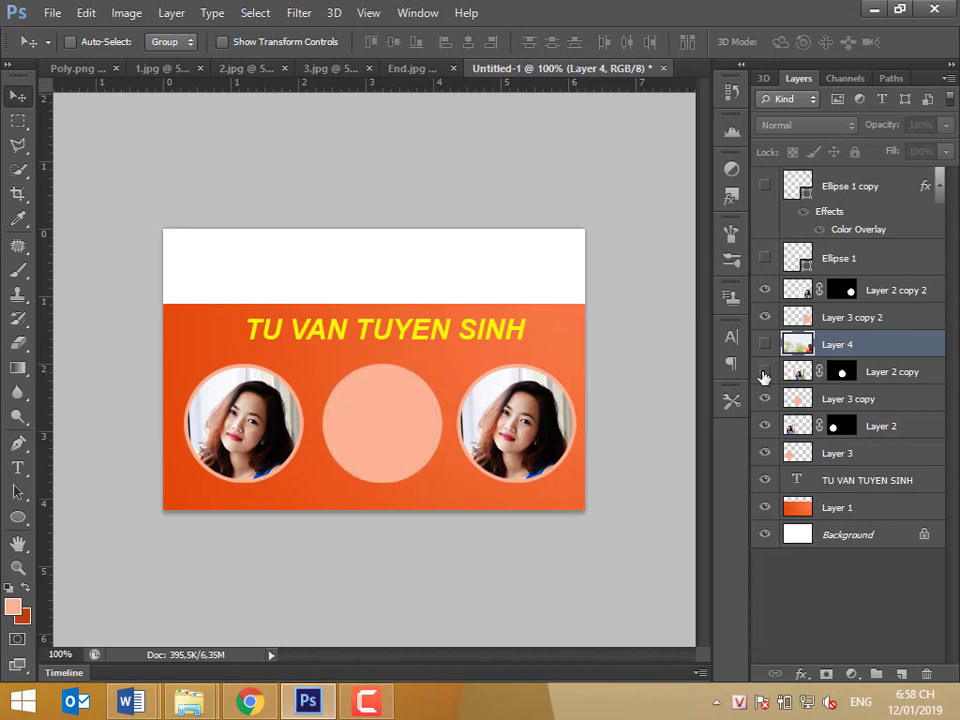
pyautogui.click(764, 373)
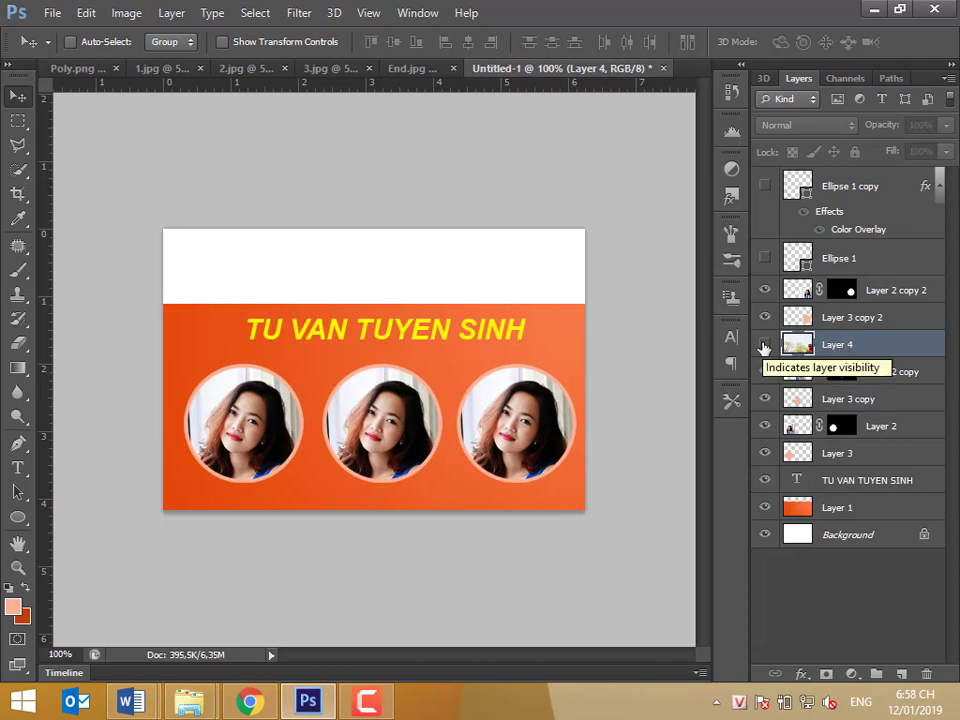
pyautogui.click(764, 345)
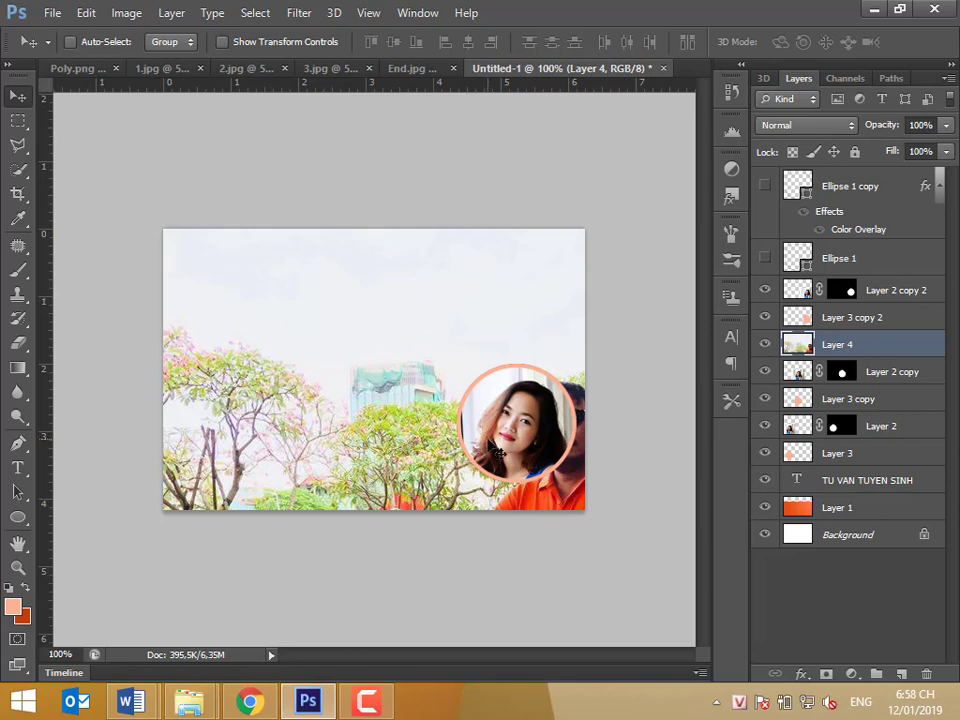
# Scale the pasted motorbike photo to about 68% and position it so the rider's head covers the middle circle
pyautogui.hotkey('ctrl', 't')
pyautogui.moveTo(160, 225); pyautogui.dragTo(271, 374)
pyautogui.moveTo(327, 433); pyautogui.dragTo(208, 364)
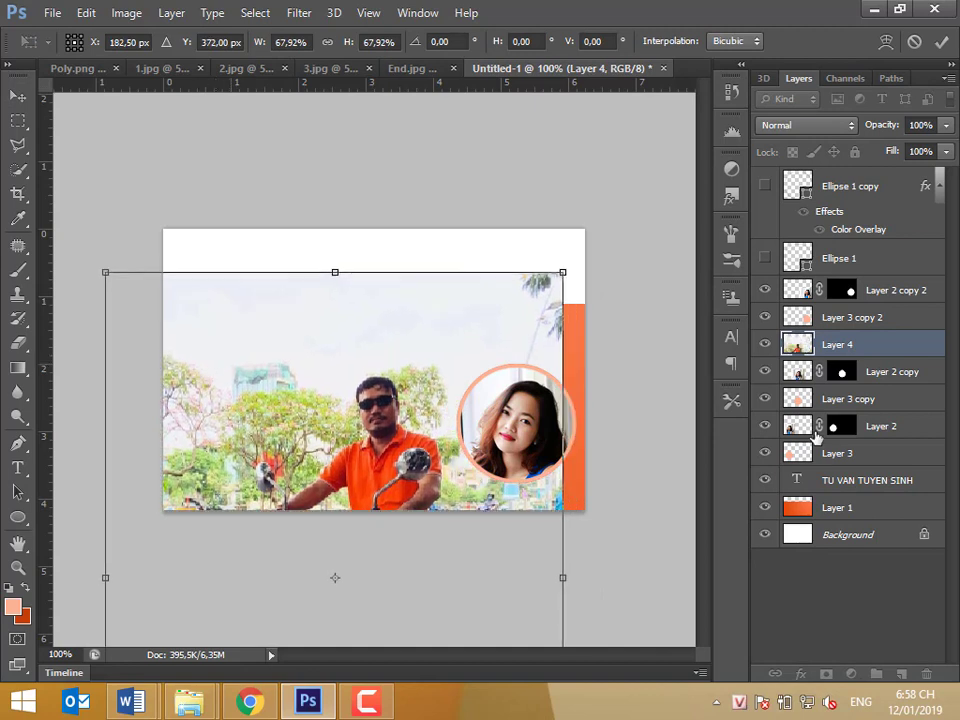
pyautogui.press('Return')
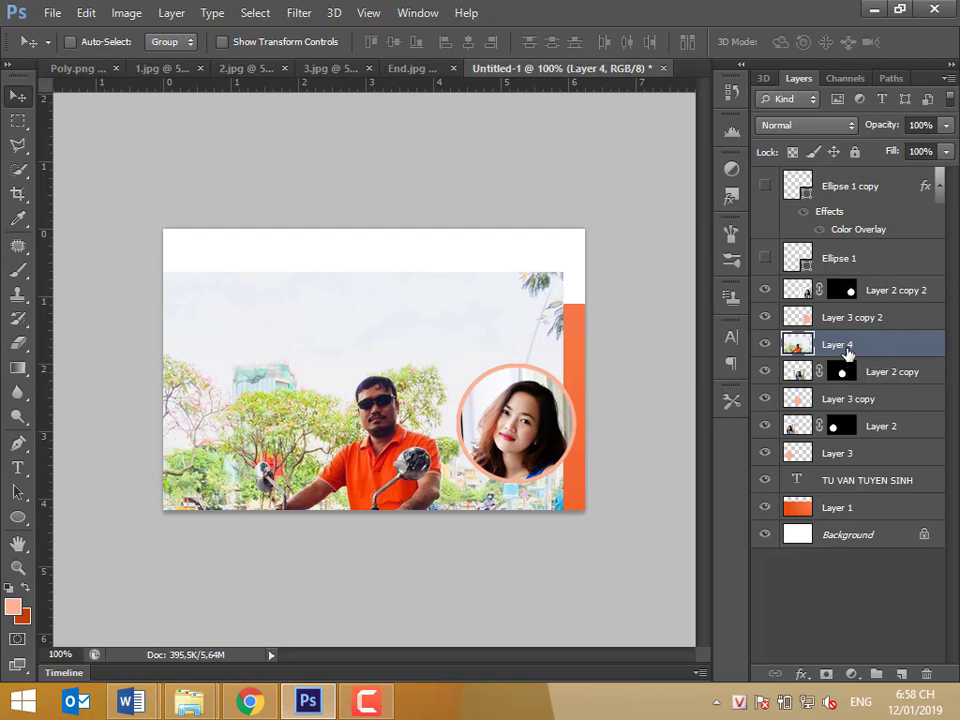
# Load a circular selection from the layer mask of the middle circle's original photo
pyautogui.rightClick(842, 372)
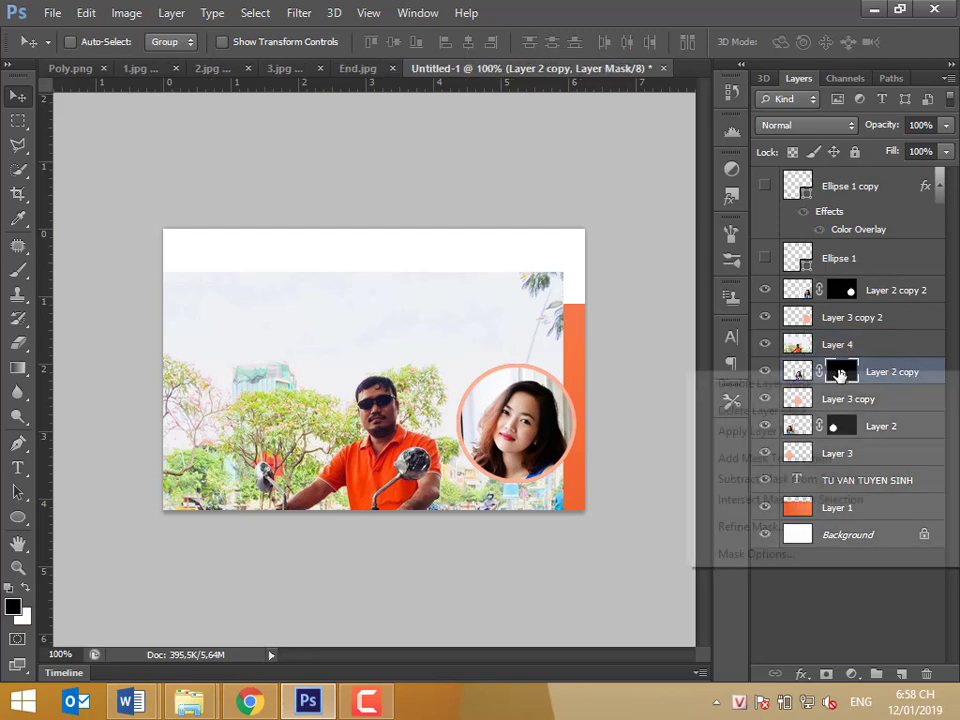
pyautogui.press('Escape')
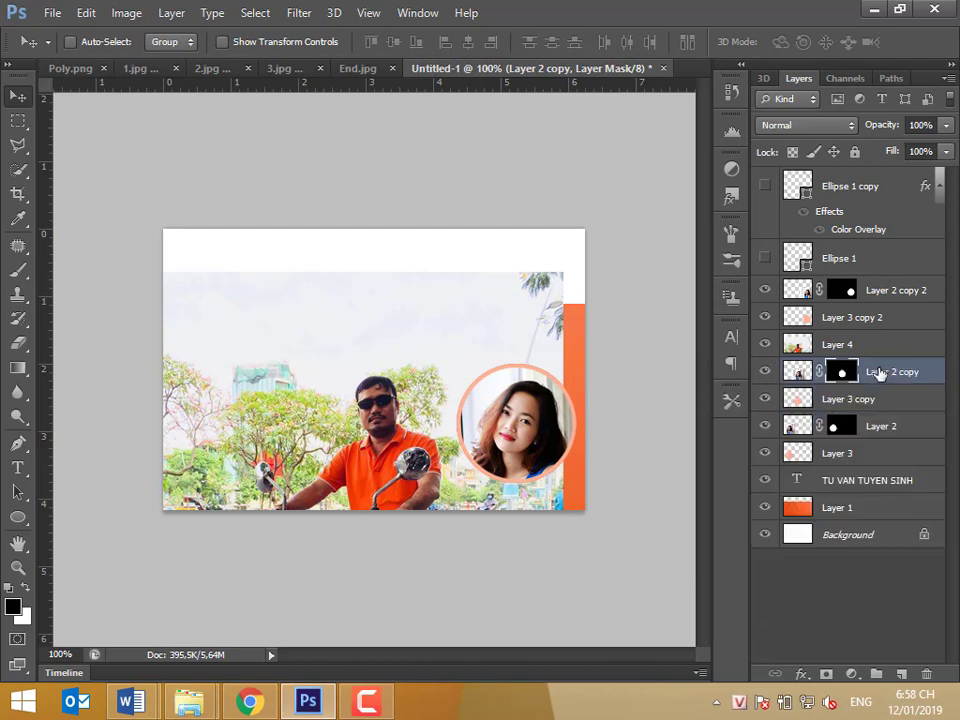
pyautogui.rightClick(880, 373)
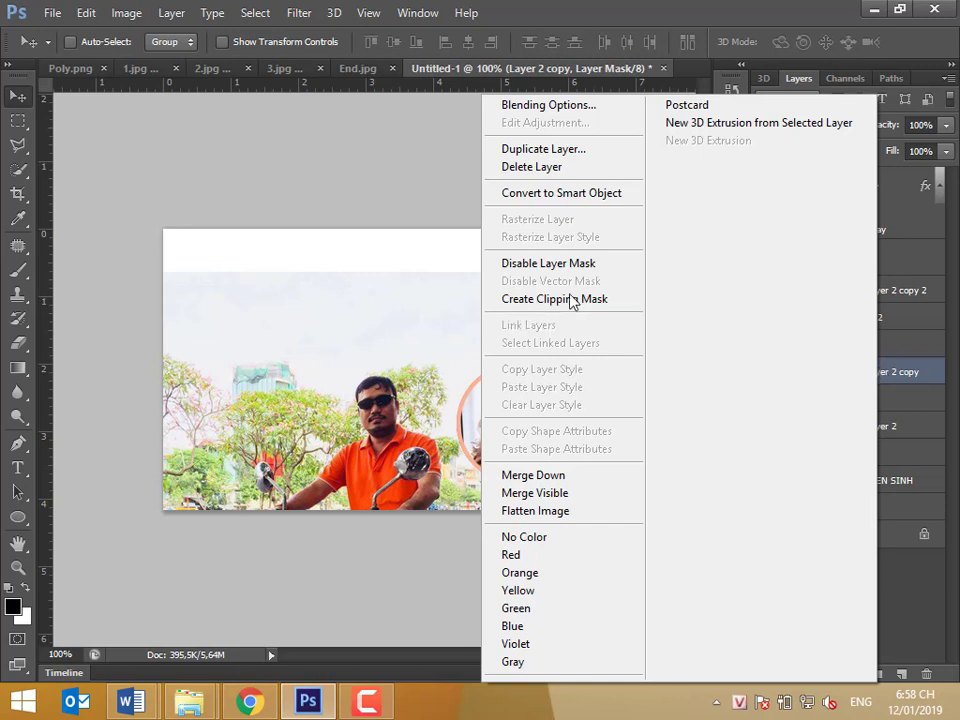
pyautogui.click(889, 367)
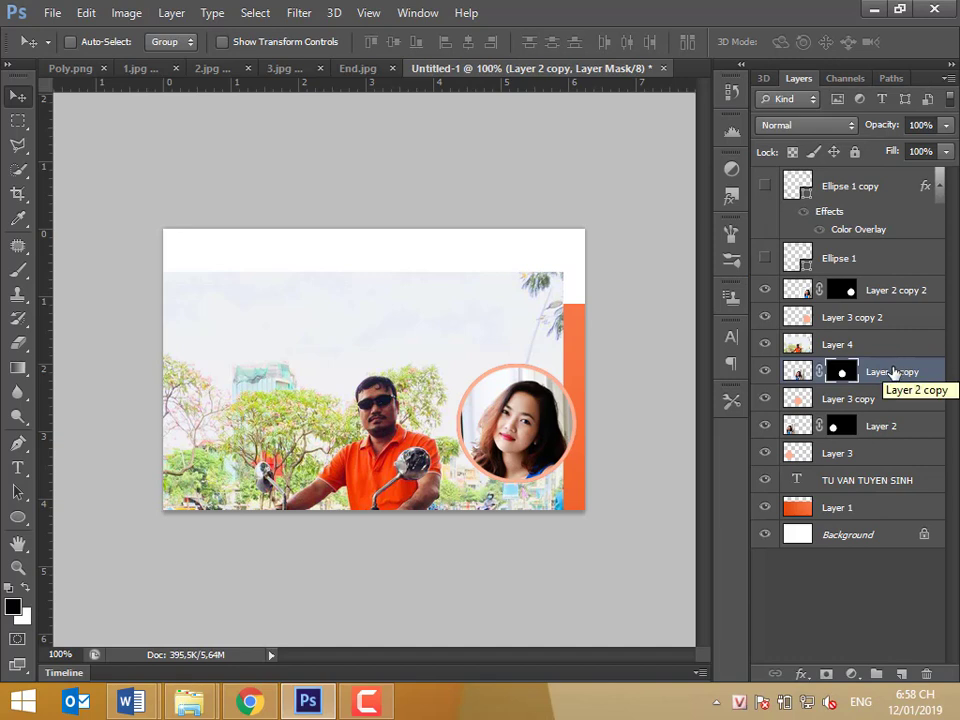
pyautogui.moveTo(841, 372); pyautogui.dragTo(849, 376)
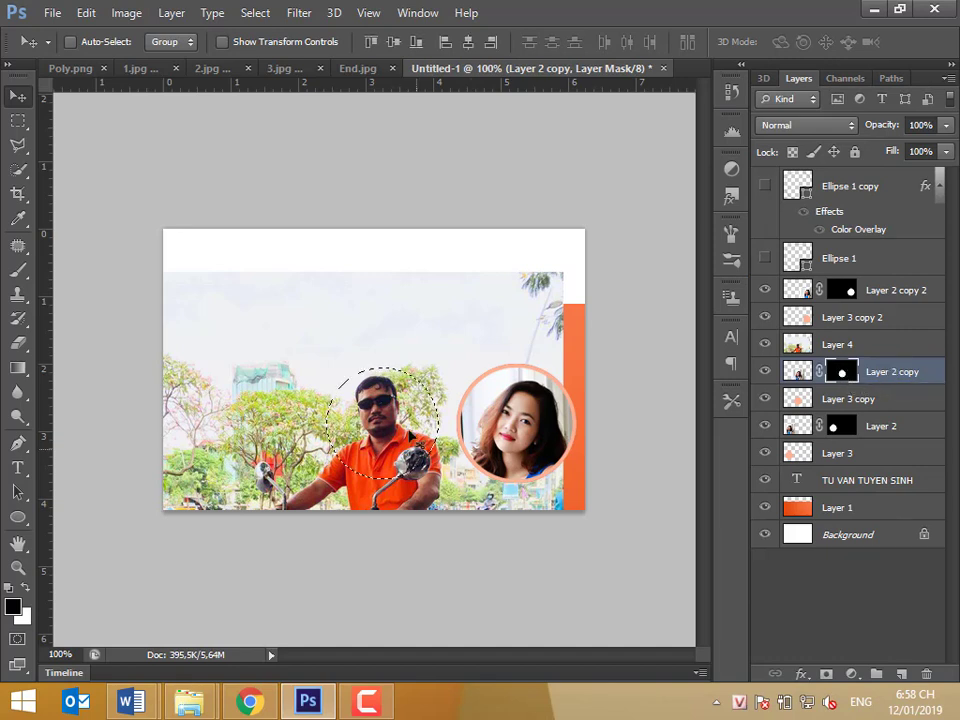
# Hide the middle circle's original portrait and mask the motorbike photo with the loaded circular selection
pyautogui.moveTo(435, 323); pyautogui.dragTo(439, 381)
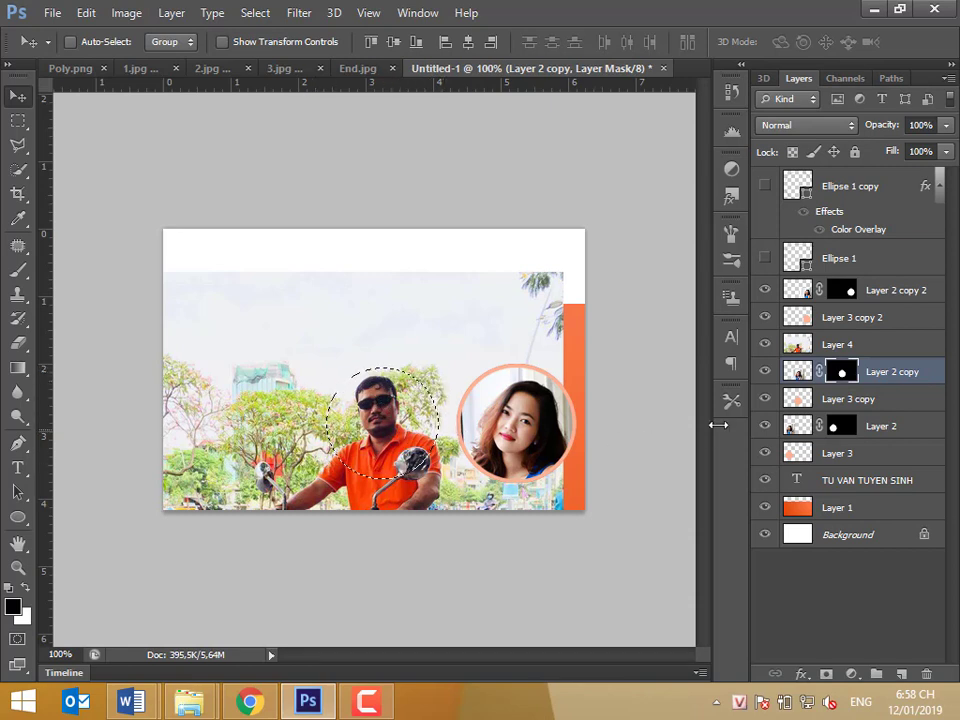
pyautogui.click(837, 345)
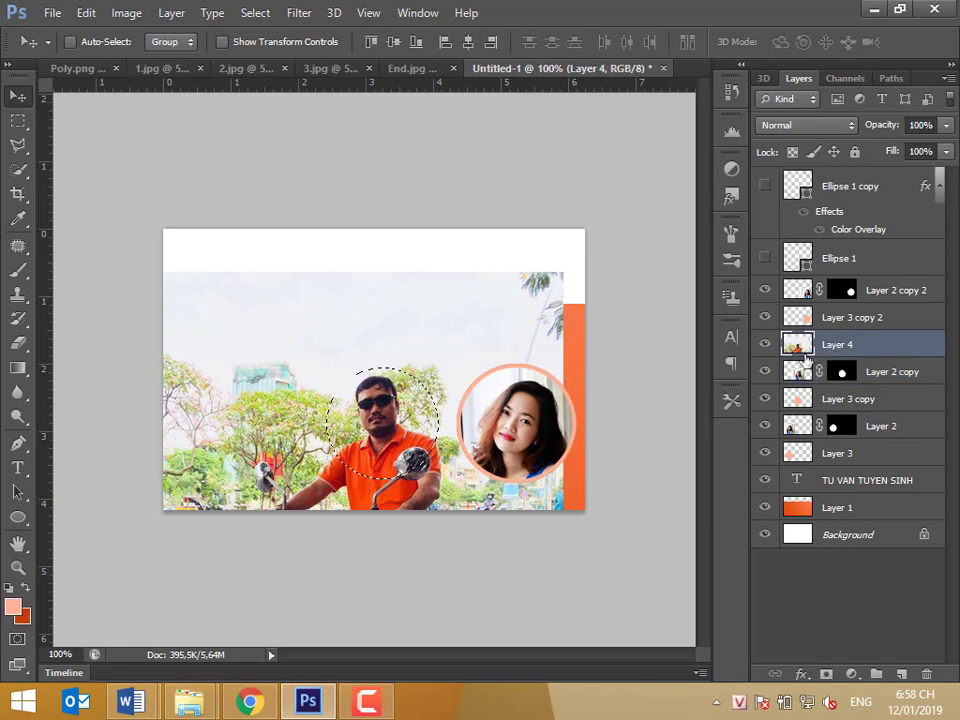
pyautogui.click(898, 376)
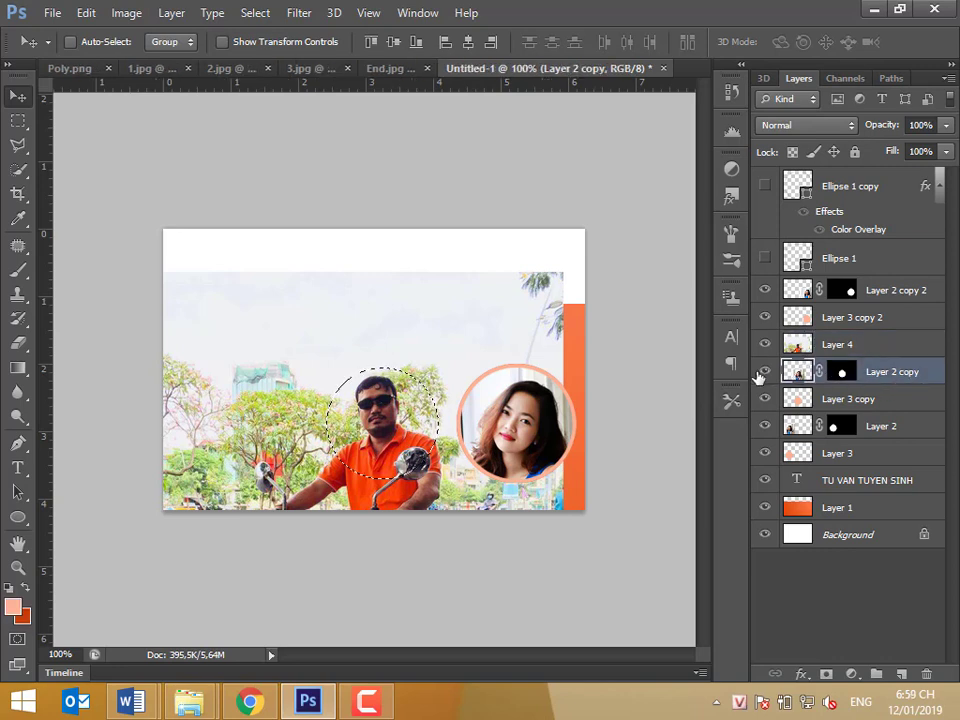
pyautogui.click(762, 373)
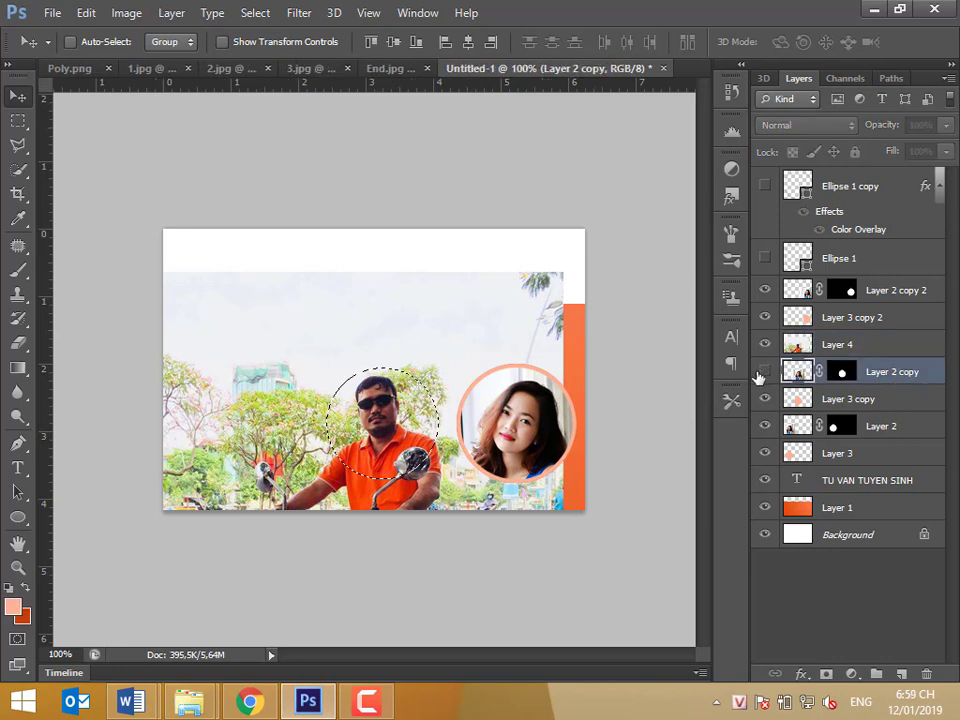
pyautogui.click(830, 345)
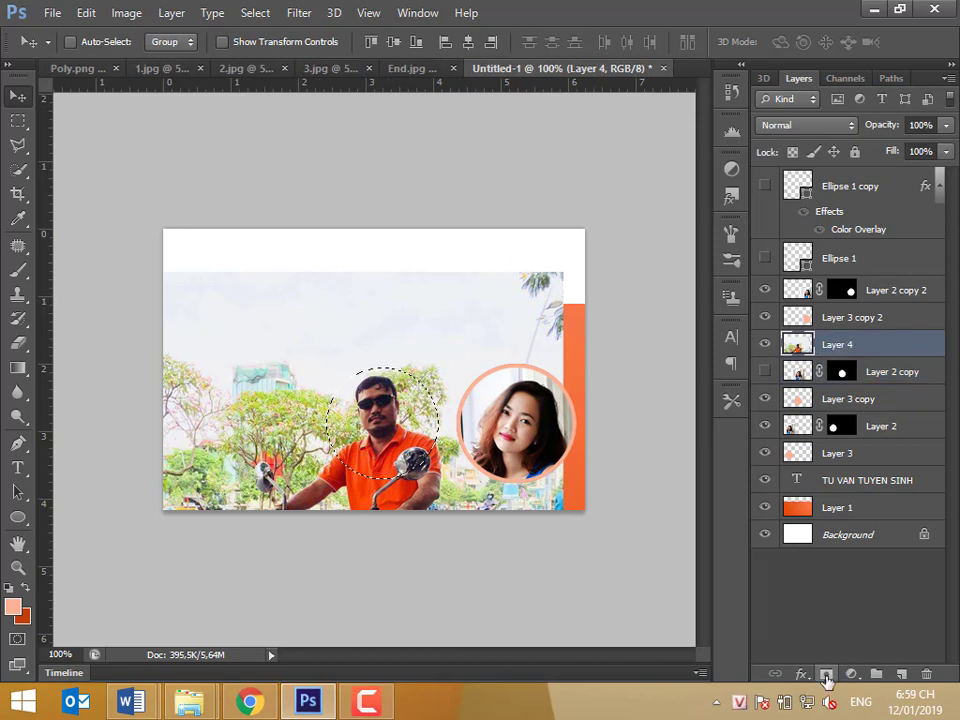
pyautogui.click(826, 676)
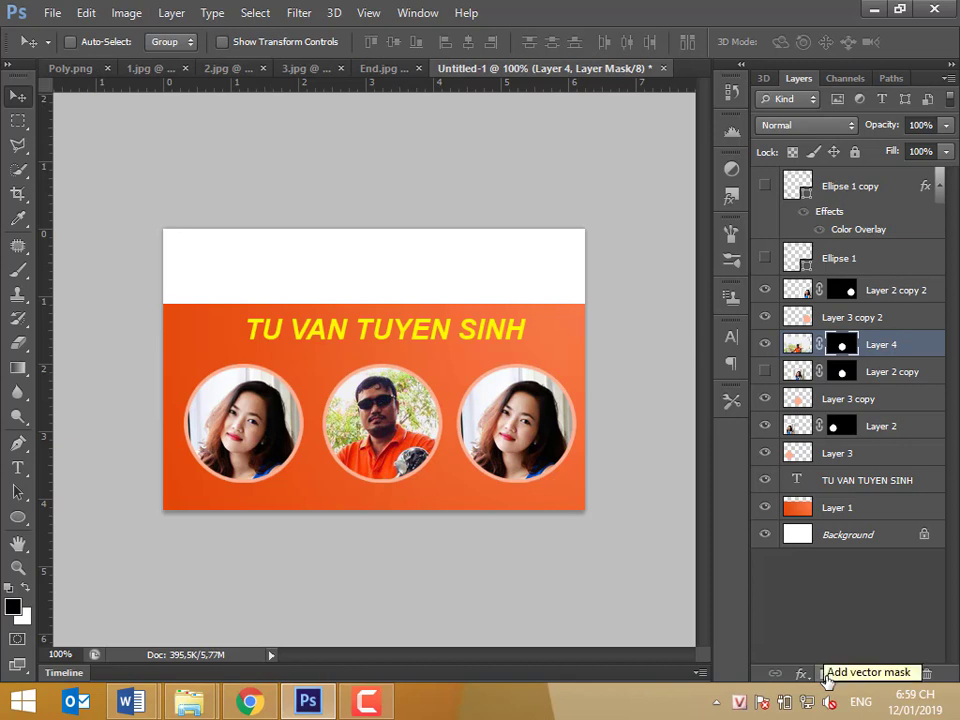
# Copy the whole flower-field photo from 2.jpg and paste it into the poster directly above the third circle's portrait layer
pyautogui.click(883, 377)
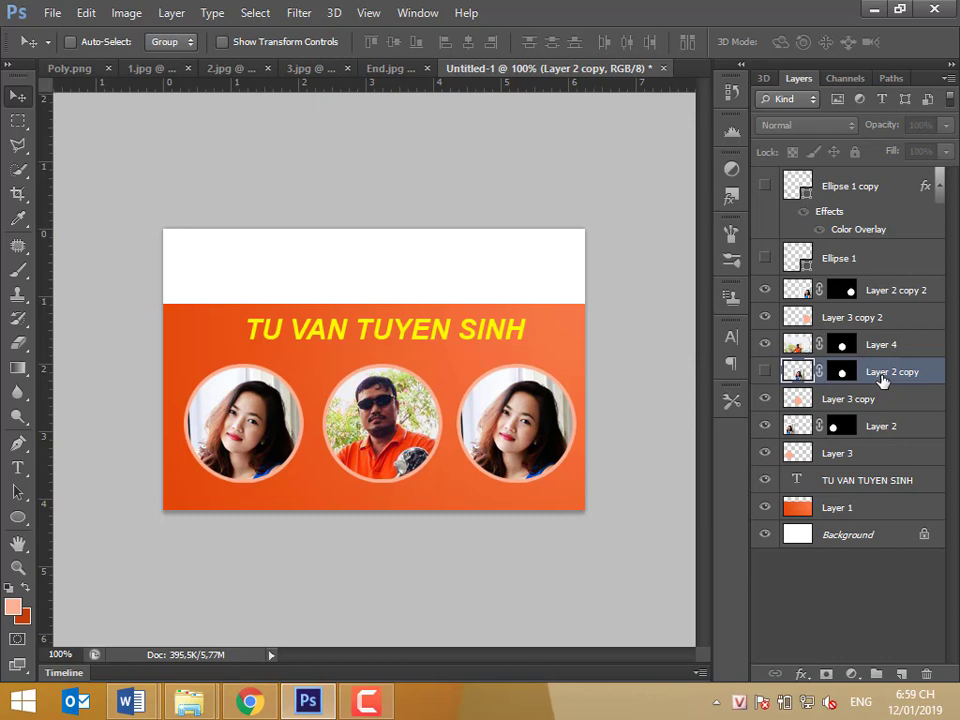
pyautogui.click(851, 291)
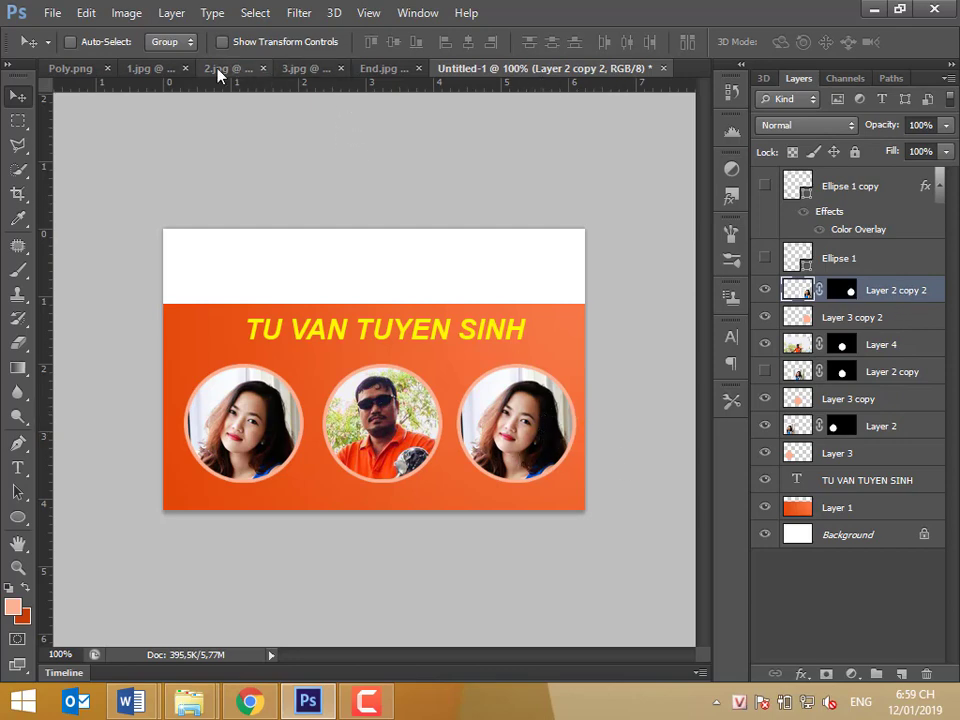
pyautogui.click(152, 72)
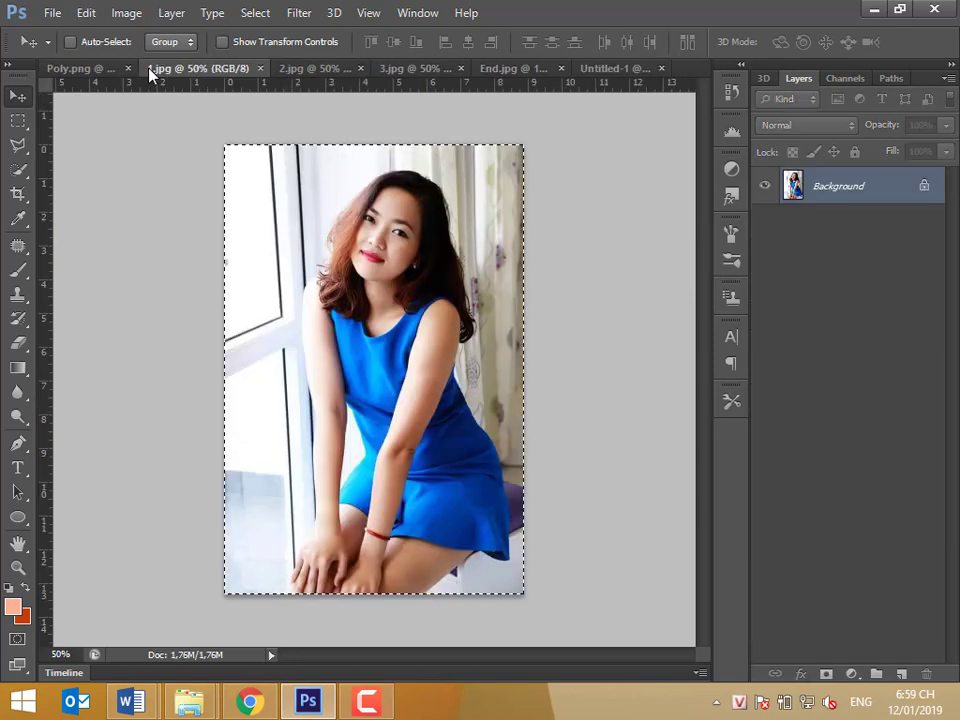
pyautogui.click(288, 72)
pyautogui.hotkey('ctrl', 'a')
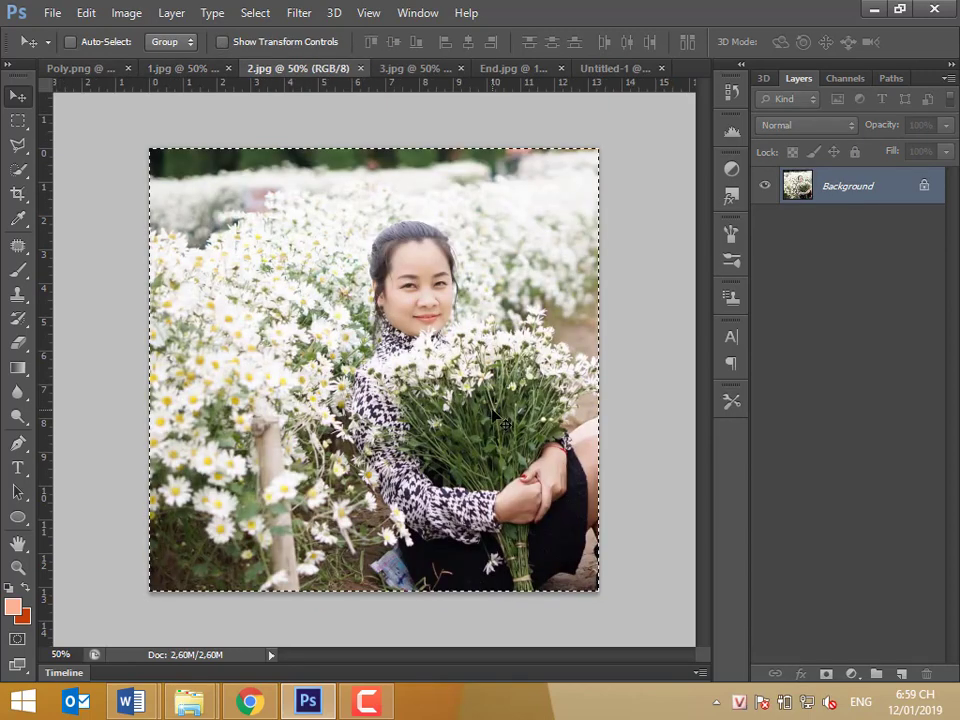
pyautogui.click(600, 70)
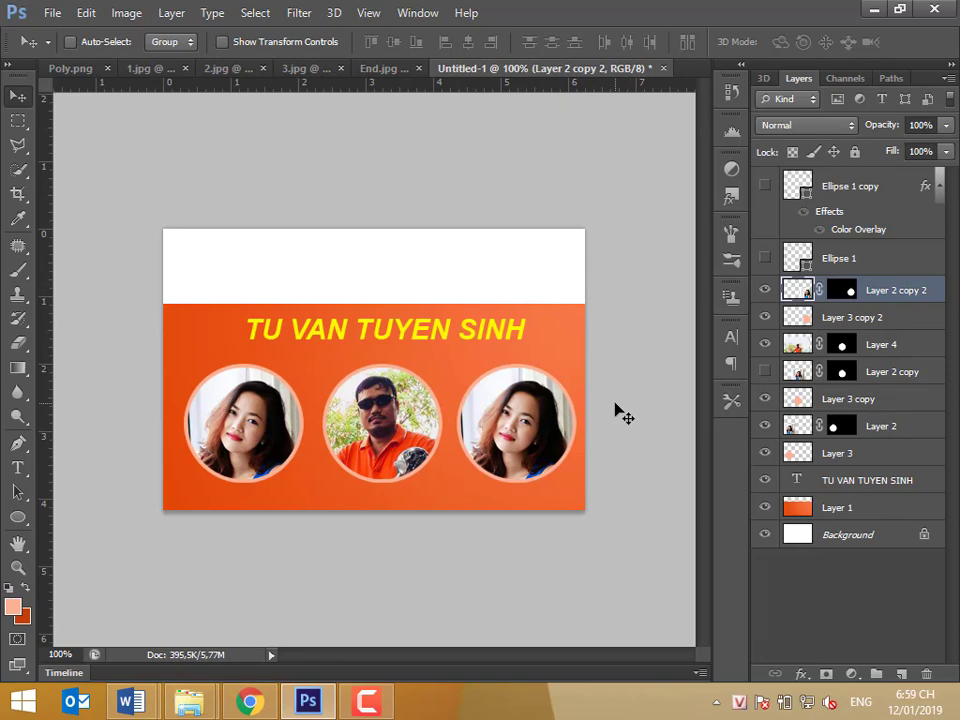
pyautogui.hotkey('ctrl', 'v')
# Scale down the pasted flower-field photo and position it so the woman's face covers the third circle
pyautogui.hotkey('ctrl', 't')
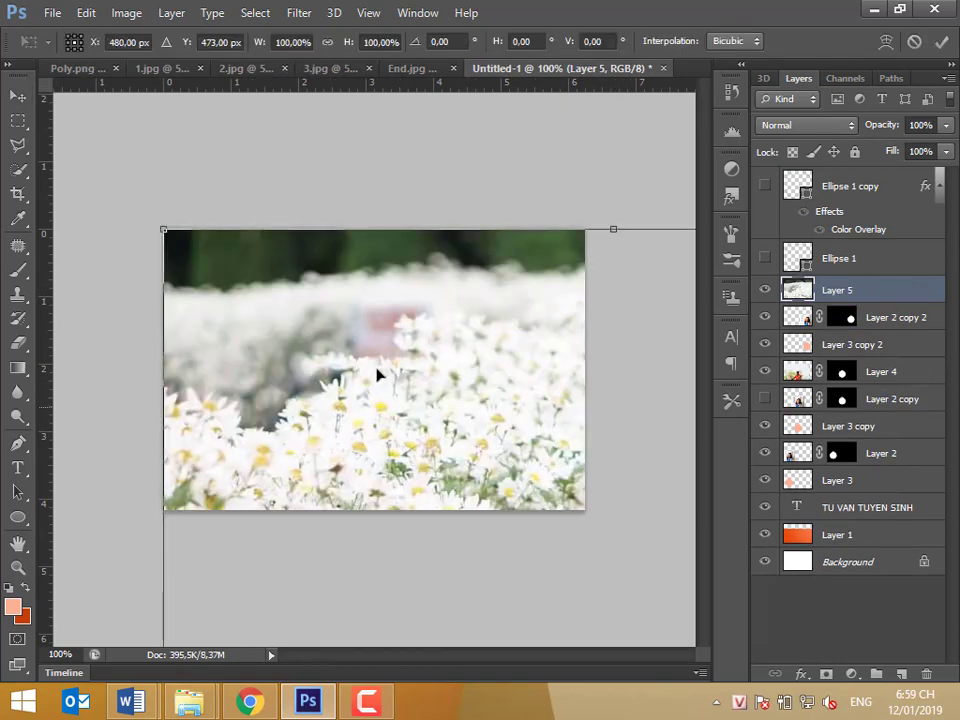
pyautogui.moveTo(163, 228); pyautogui.dragTo(287, 319)
pyautogui.moveTo(379, 446); pyautogui.dragTo(391, 440)
pyautogui.press('Return')
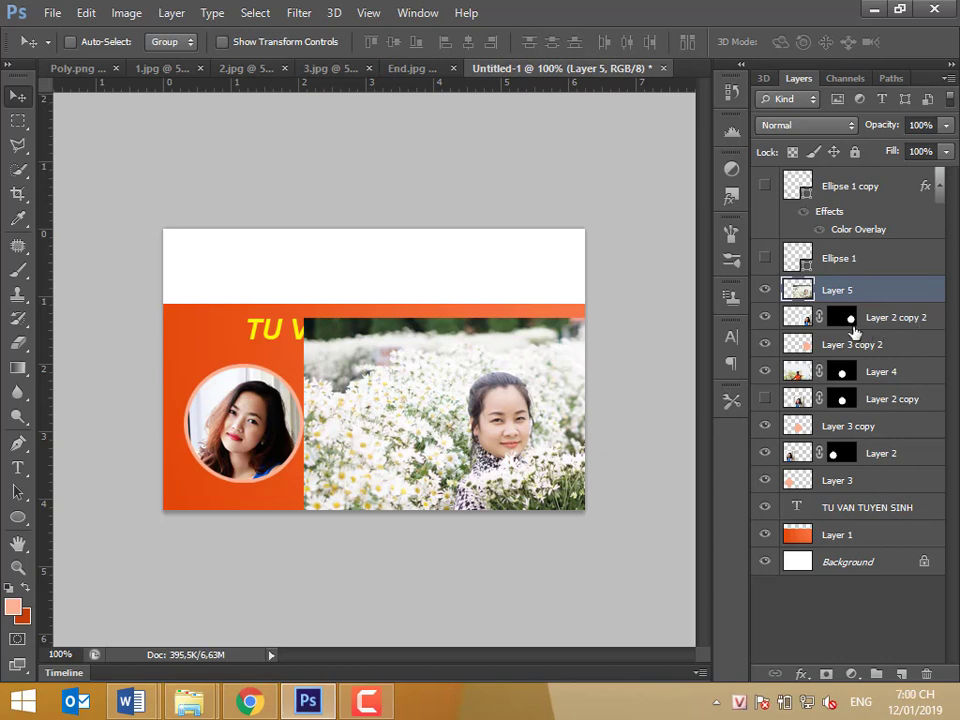
# Mask the flower-field photo with a circular selection loaded from the third portrait's layer mask, and hide that original portrait
pyautogui.moveTo(853, 332); pyautogui.dragTo(843, 320)
pyautogui.keyDown('ctrl'); pyautogui.click(843, 320); pyautogui.keyUp('ctrl')
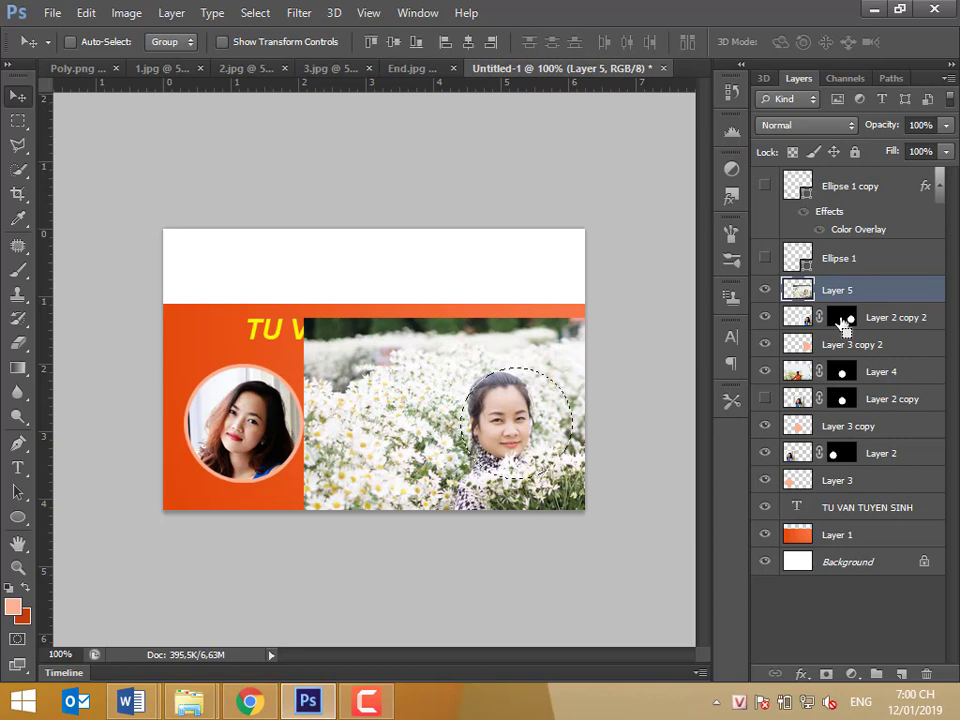
pyautogui.click(766, 318)
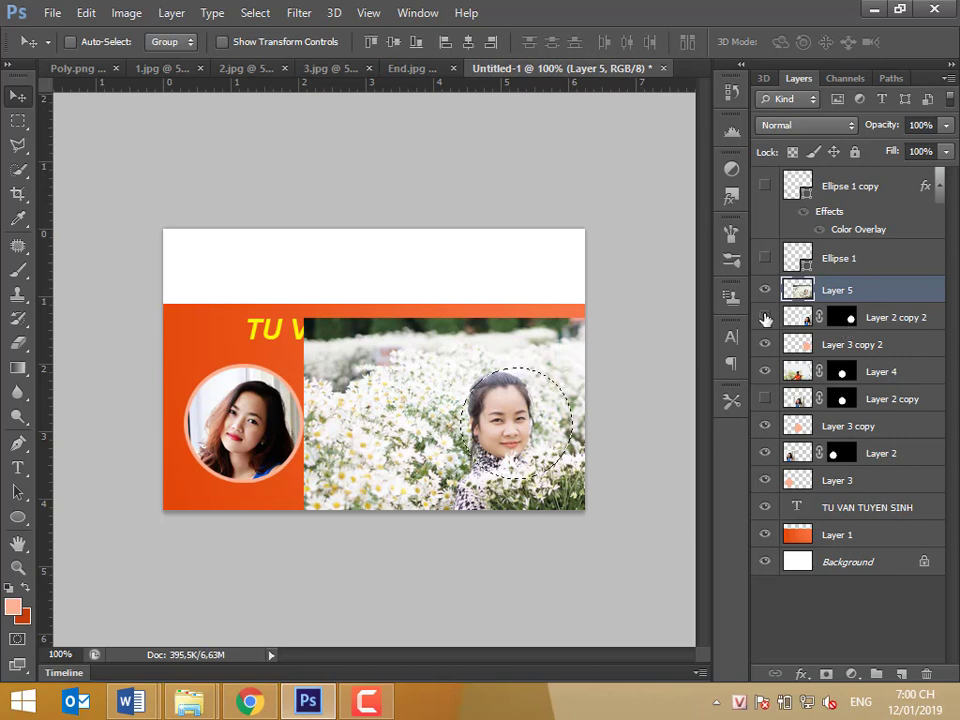
pyautogui.click(908, 317)
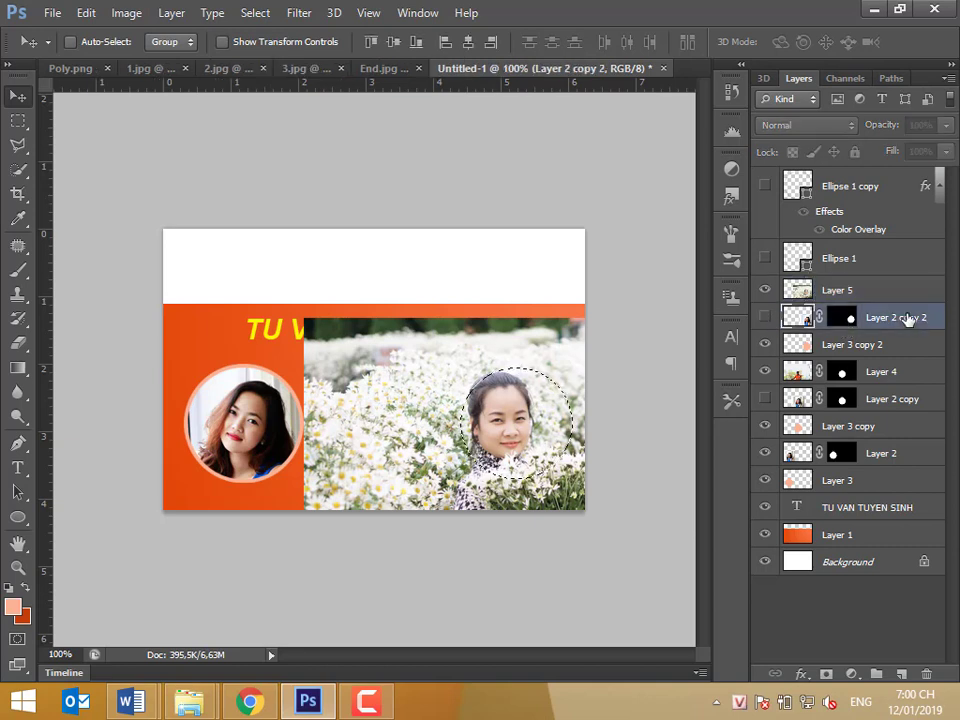
pyautogui.click(884, 294)
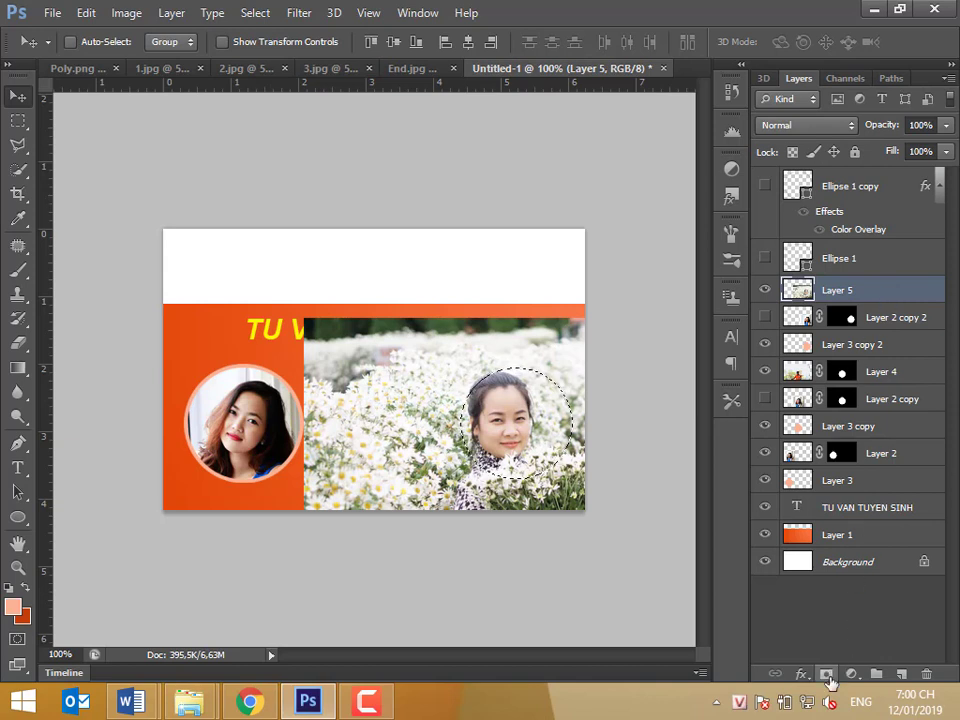
pyautogui.click(827, 675)
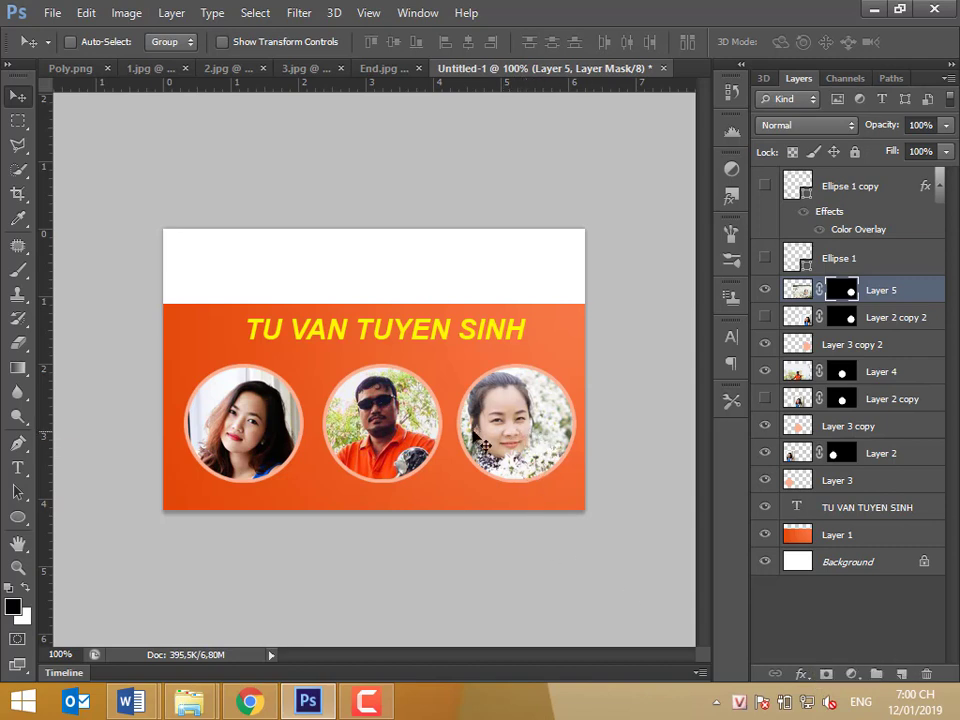
# Unlink the flower-field photo from its mask, scale the photo to about 78%, and center the face within the circle
pyautogui.click(818, 290)
pyautogui.click(795, 290)
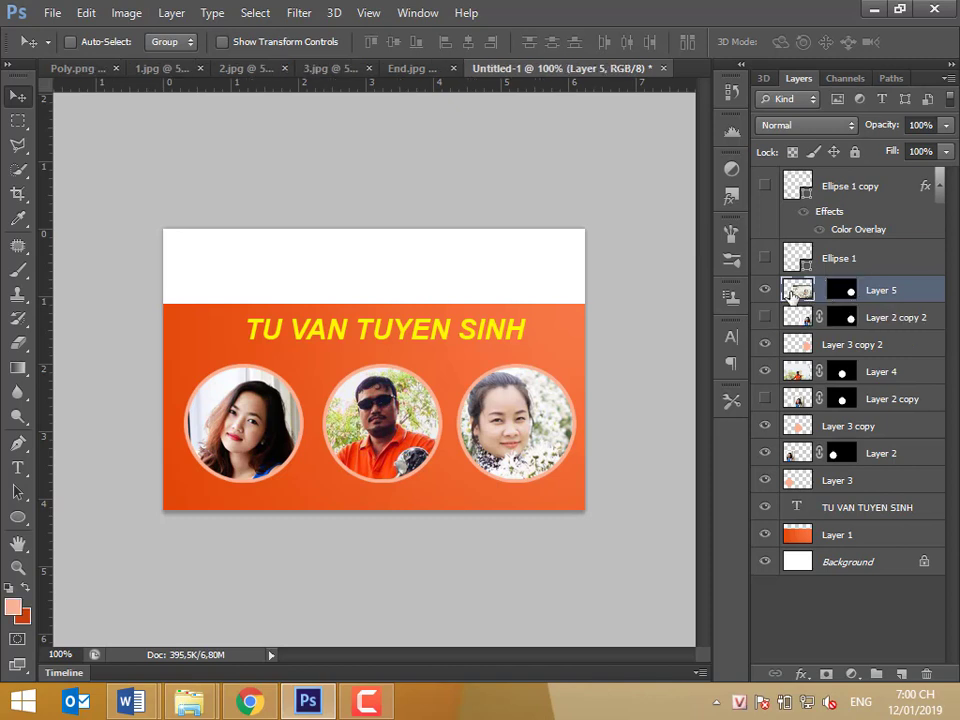
pyautogui.moveTo(523, 428); pyautogui.dragTo(543, 437)
pyautogui.hotkey('ctrl', 't')
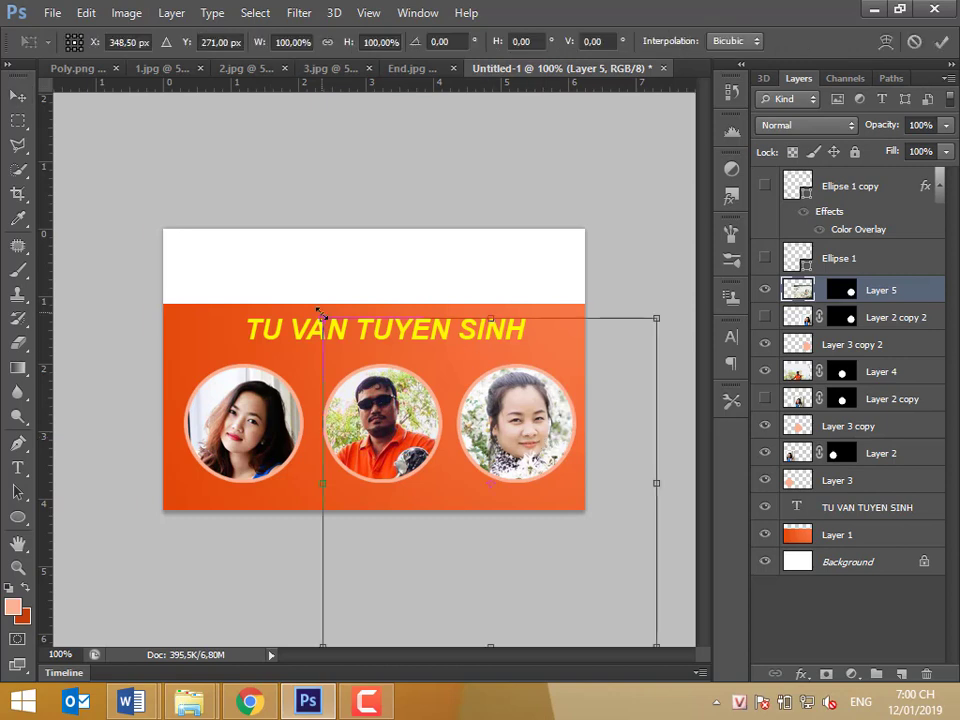
pyautogui.moveTo(321, 317); pyautogui.dragTo(366, 357)
pyautogui.moveTo(478, 400); pyautogui.dragTo(478, 384)
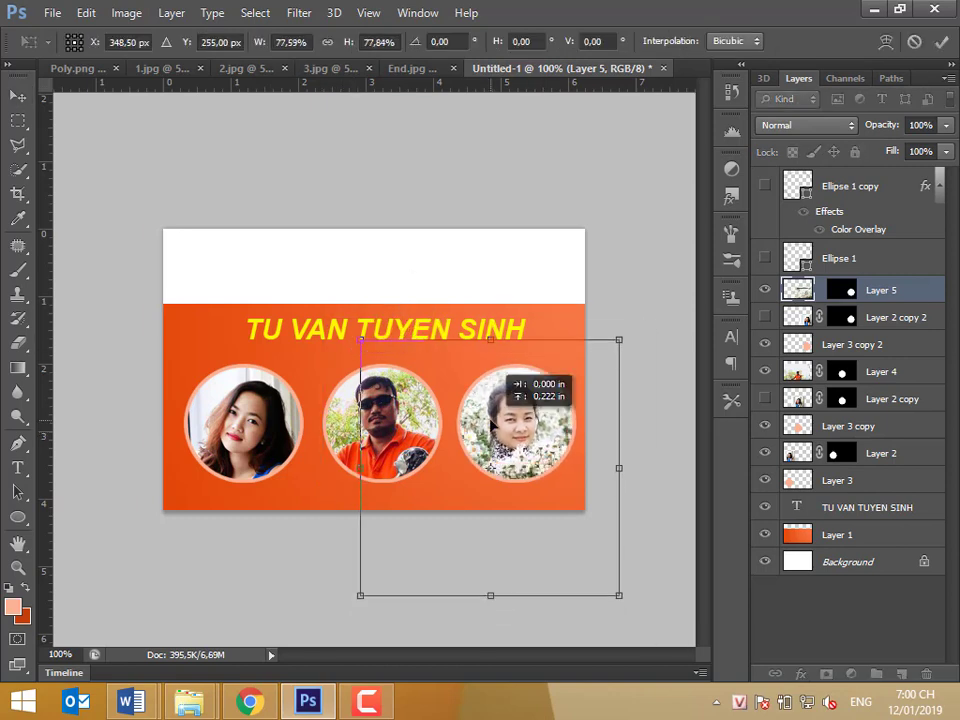
pyautogui.press('Return')
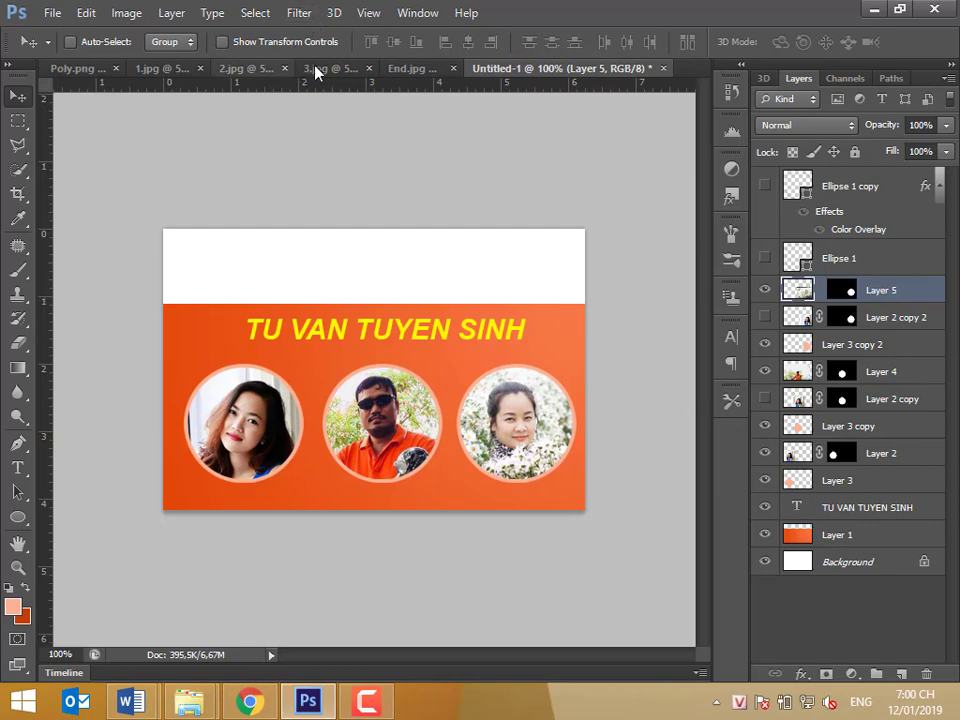
# Bring the FPT Polytechnic logo from Poly.png into the poster, scaled to about 33% at the left of the white header
pyautogui.click(78, 68)
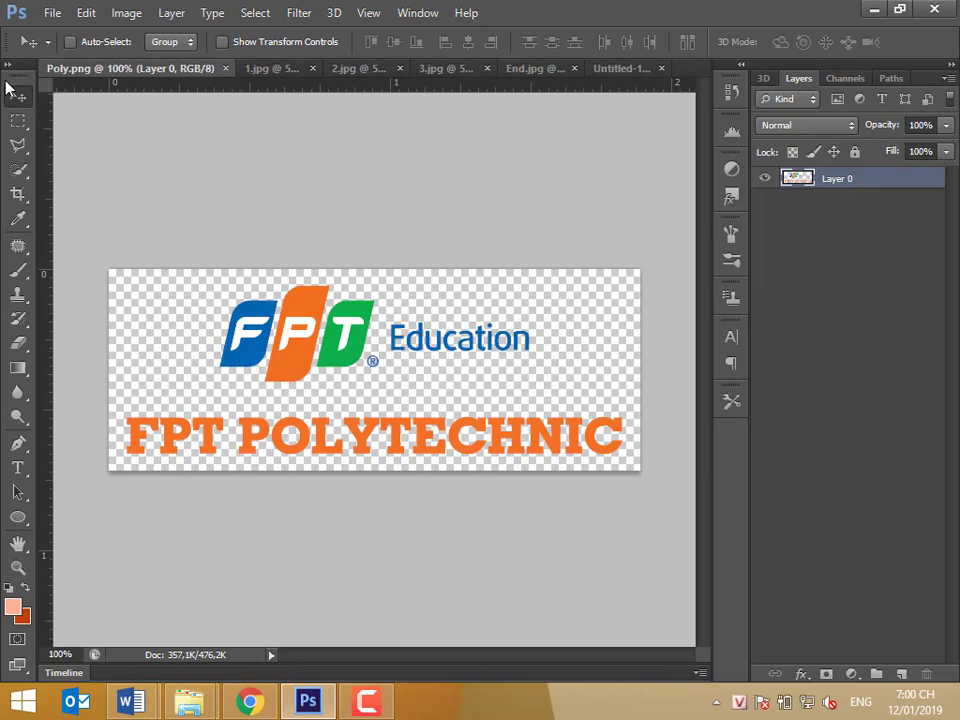
pyautogui.moveTo(258, 368); pyautogui.dragTo(318, 300)
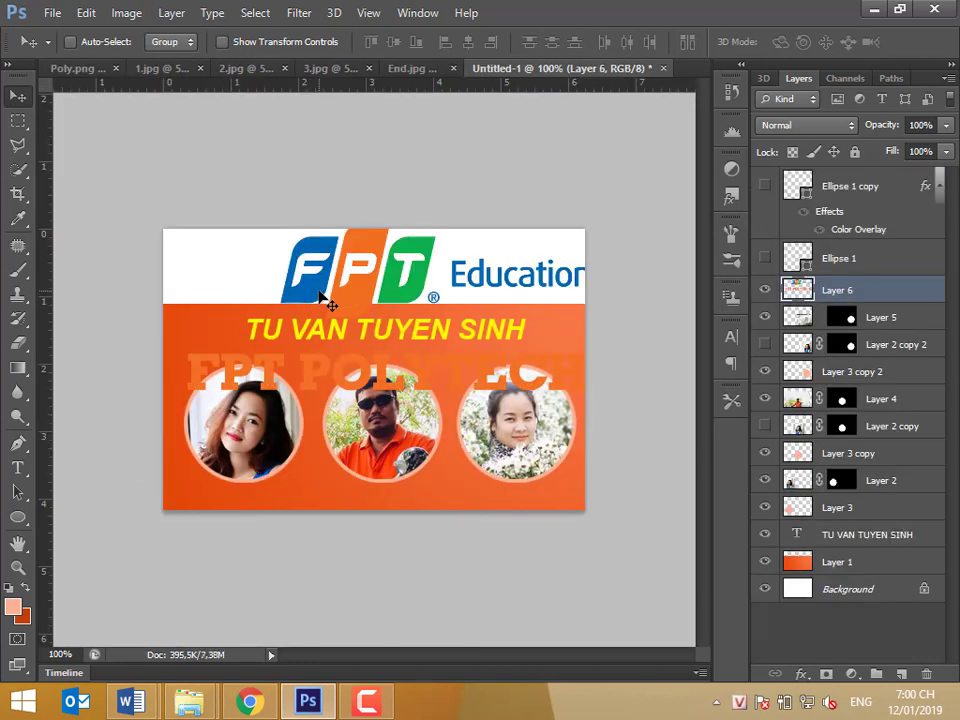
pyautogui.hotkey('ctrl', 't')
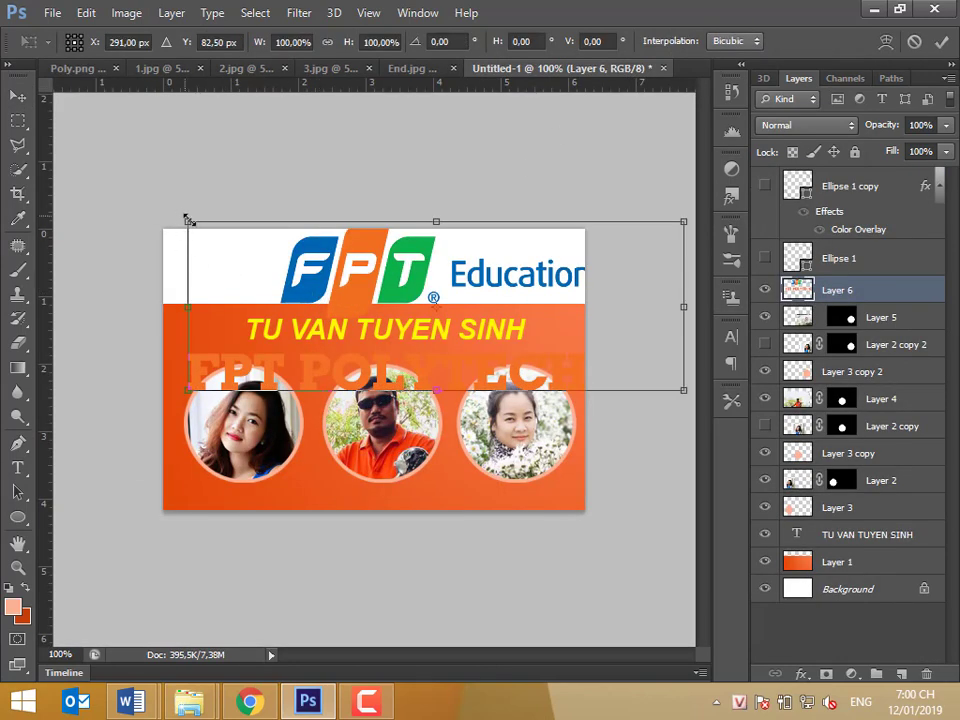
pyautogui.moveTo(187, 218); pyautogui.dragTo(360, 333)
pyautogui.moveTo(436, 306); pyautogui.dragTo(253, 264)
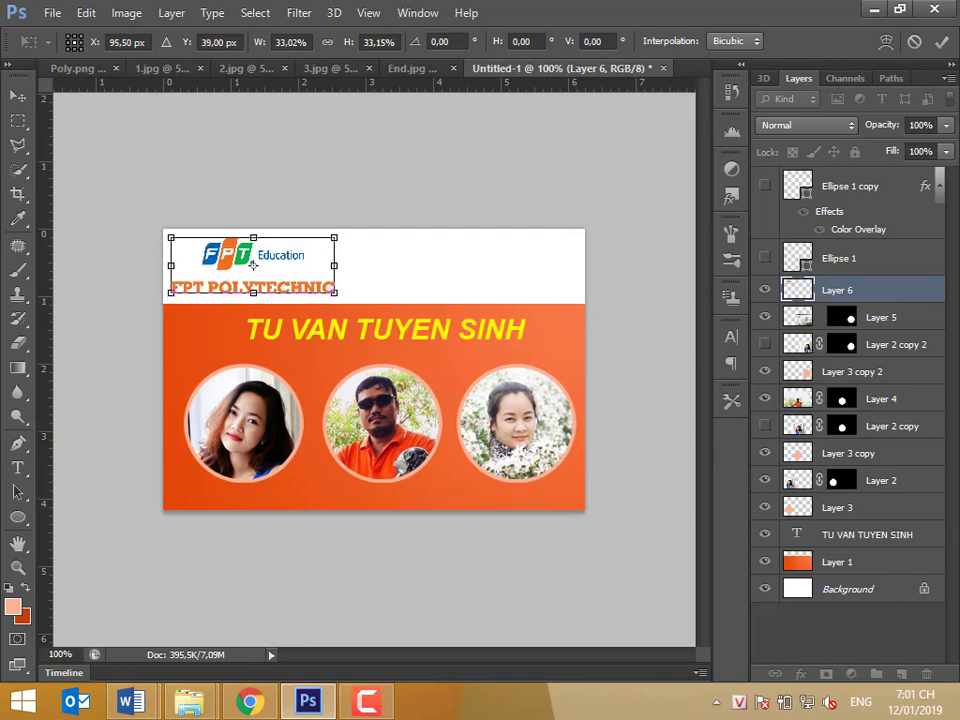
pyautogui.press('Return')
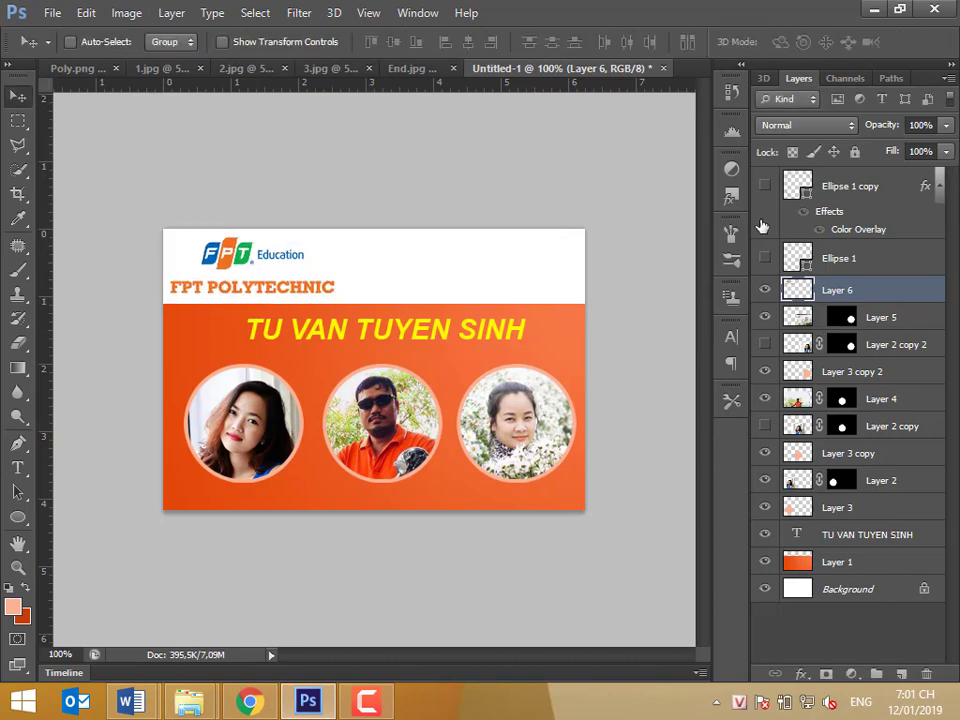
# Shrink the logo further and align its left edge with the first circle in the white header
pyautogui.scroll(1, 237, 245)
pyautogui.scroll(3, 242, 199)
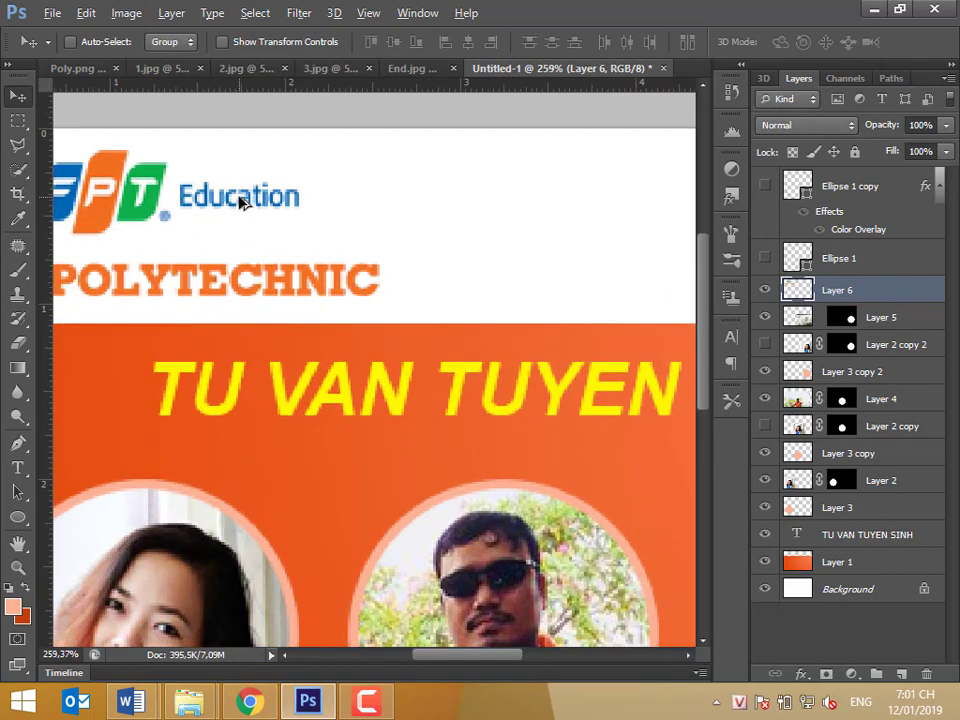
pyautogui.scroll(-2, 225, 206)
pyautogui.scroll(-1, 225, 206)
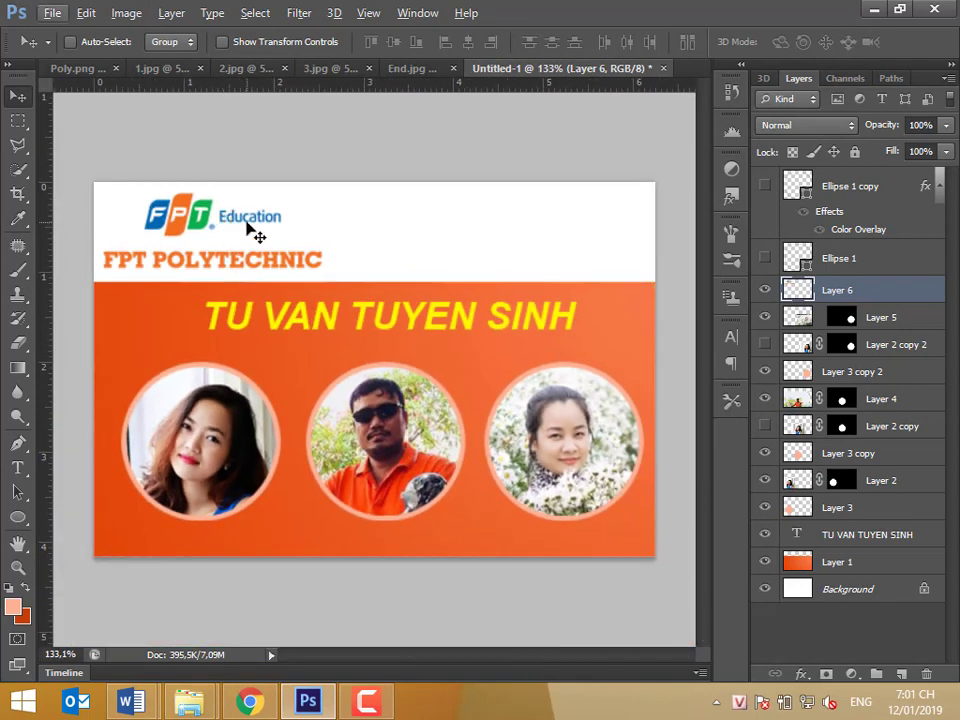
pyautogui.hotkey('ctrl', 't')
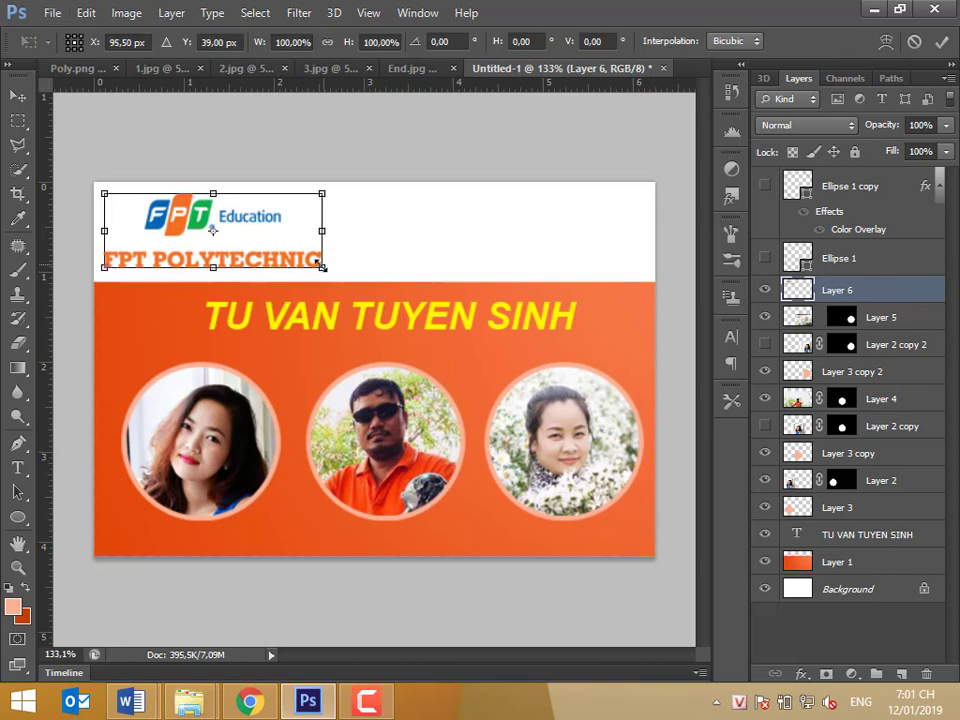
pyautogui.moveTo(324, 268); pyautogui.dragTo(300, 251)
pyautogui.press('Return')
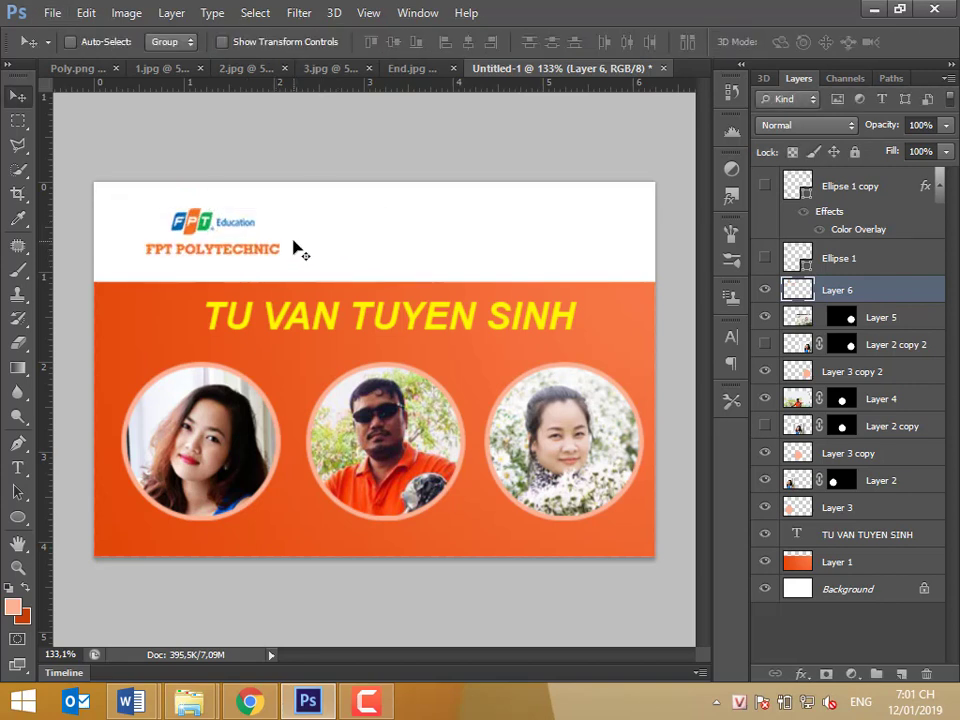
pyautogui.moveTo(230, 254); pyautogui.dragTo(202, 251)
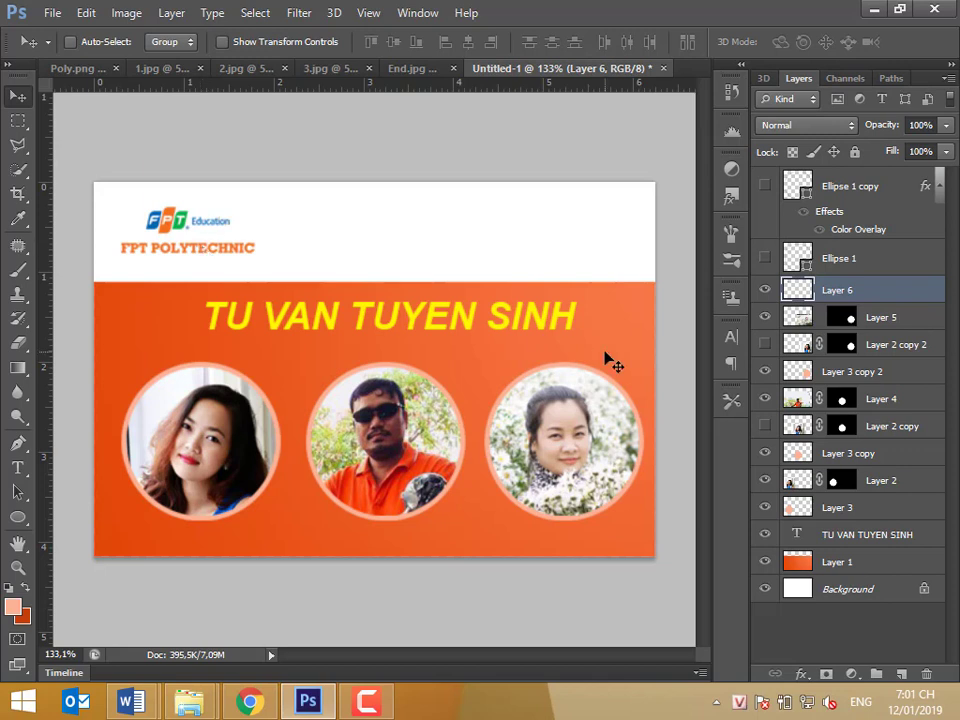